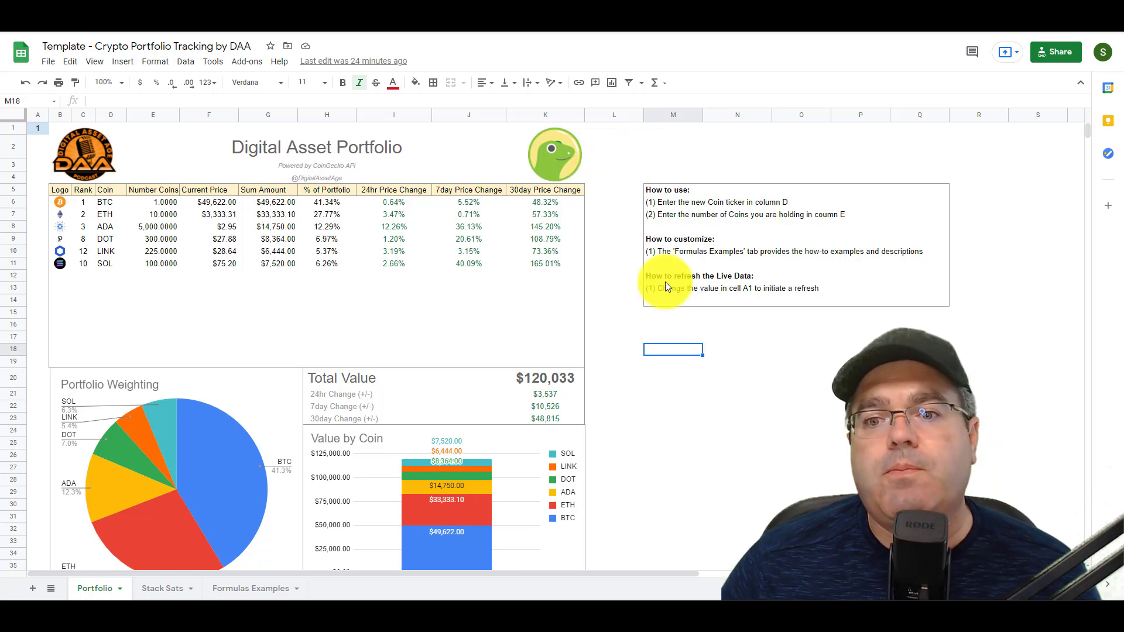
- Enter the formula =geckoprice("BTC","USD") in cell M17
{"action": "left_click", "coordinate": [678, 324]}
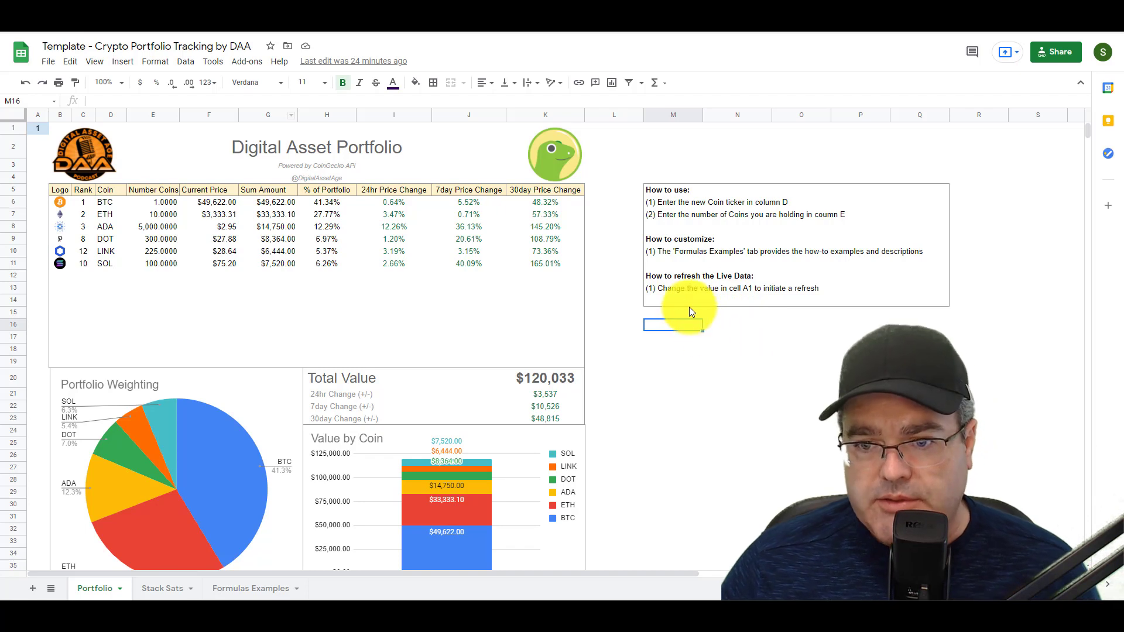
{"action": "left_click", "coordinate": [678, 337]}
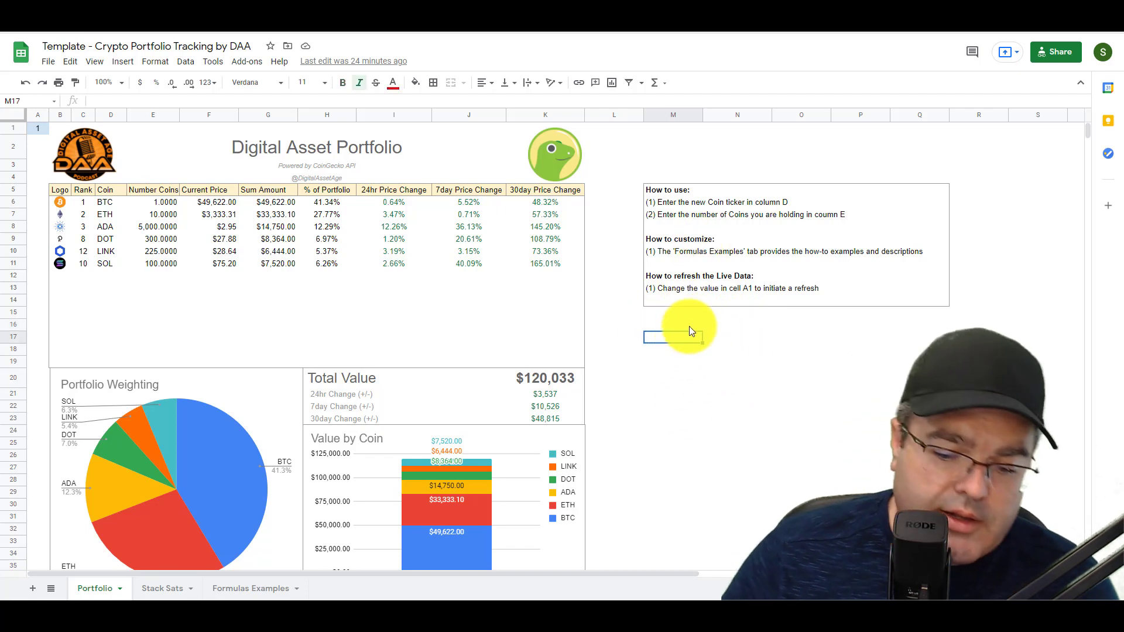
{"action": "type", "text": "="}
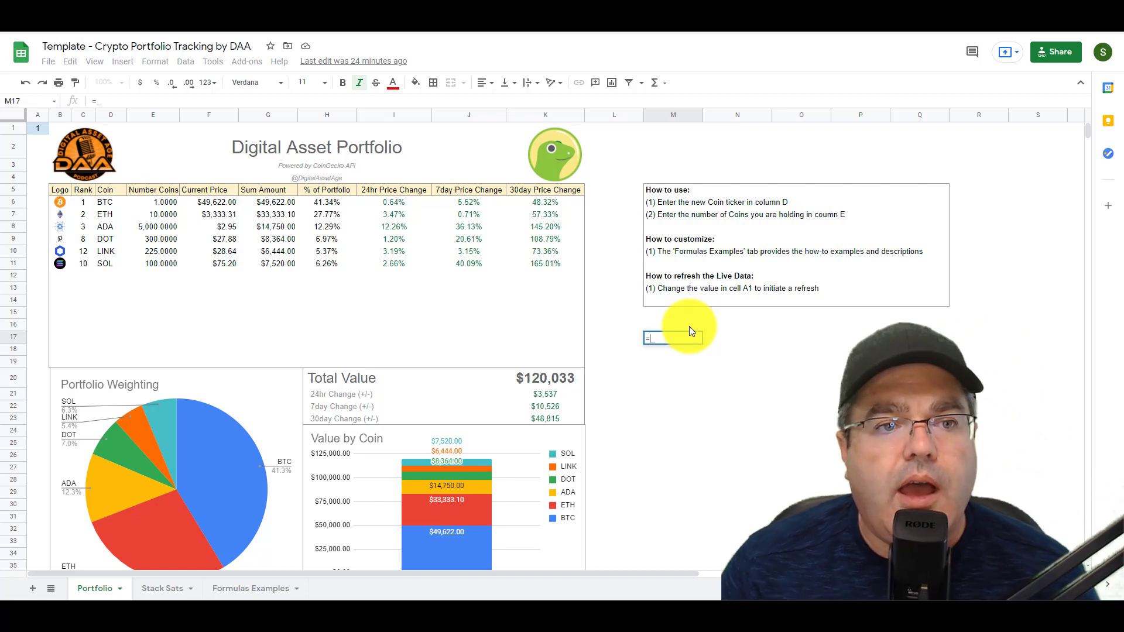
{"action": "type", "text": "geck"}
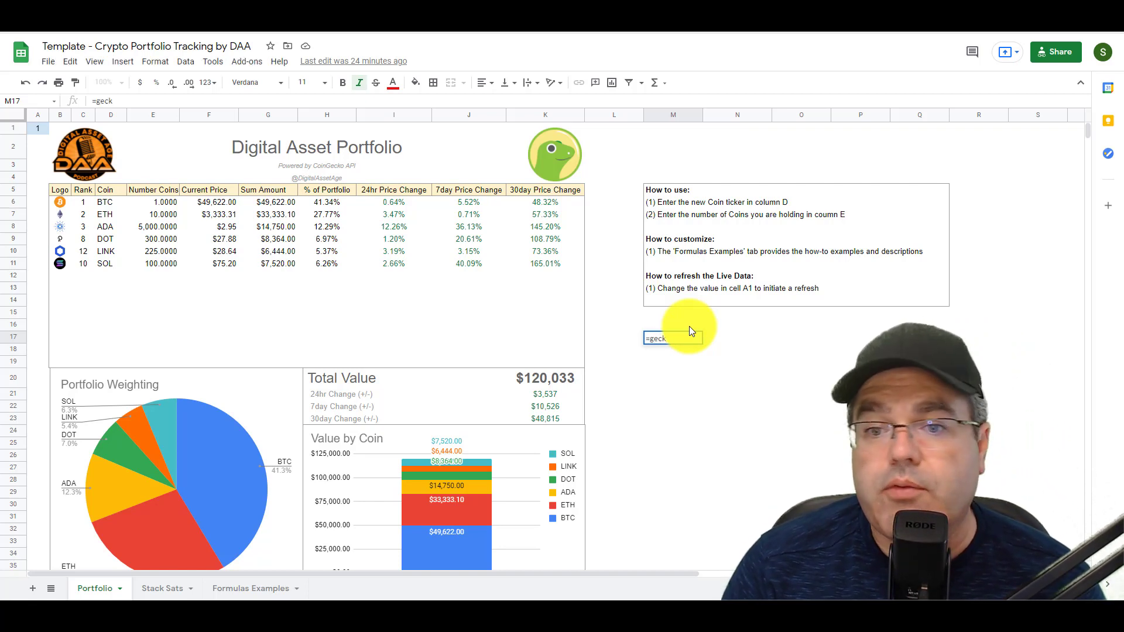
{"action": "type", "text": "o"}
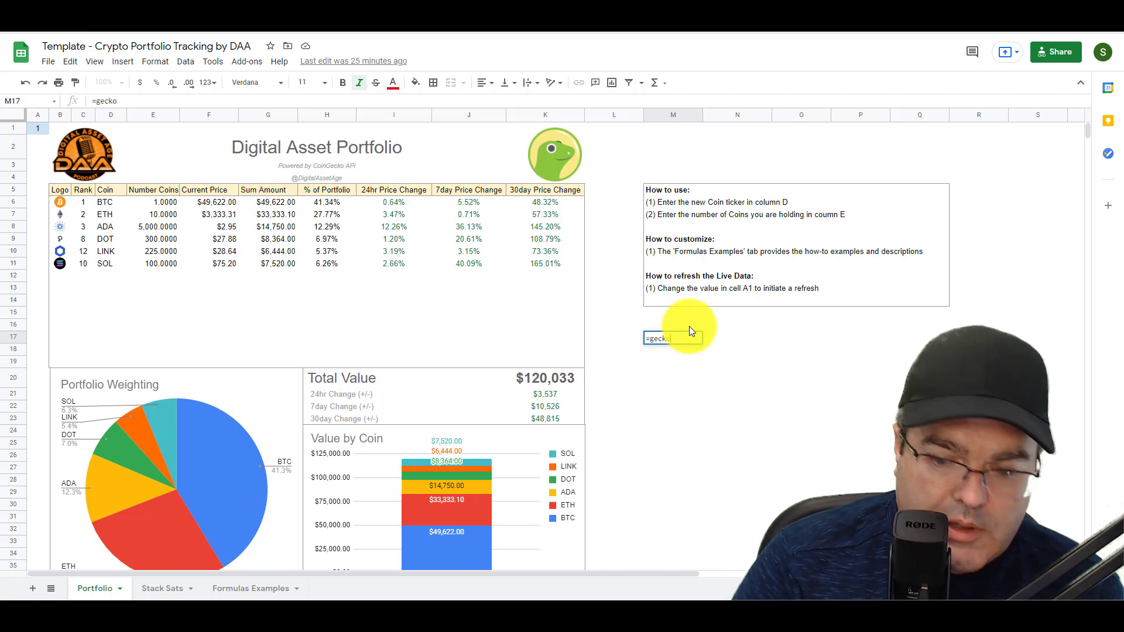
{"action": "type", "text": "p"}
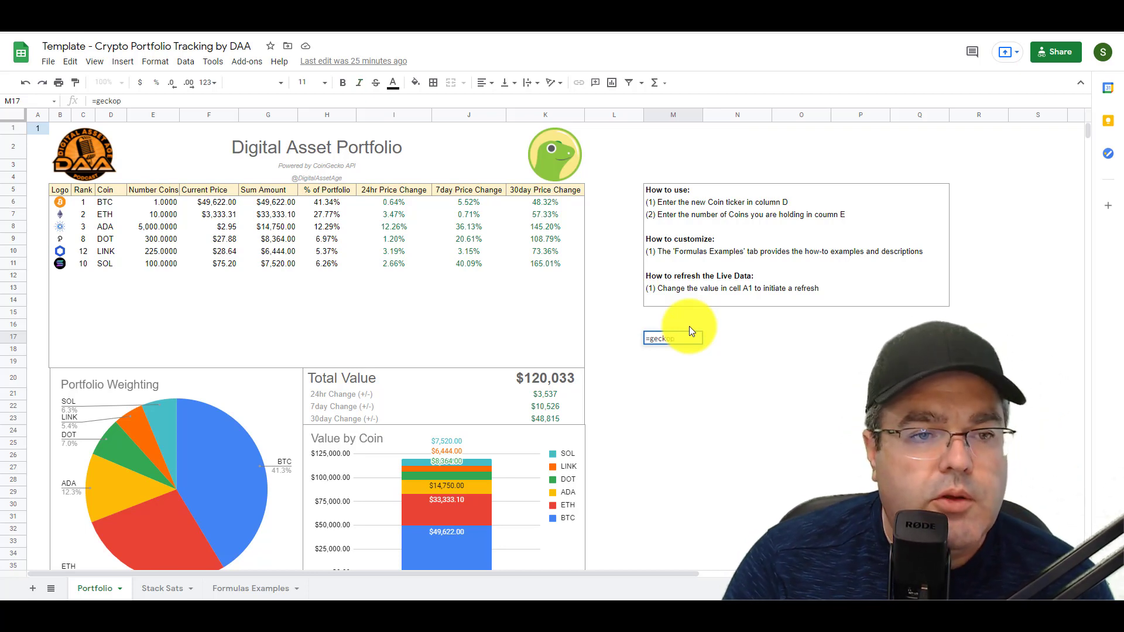
{"action": "type", "text": "rice"}
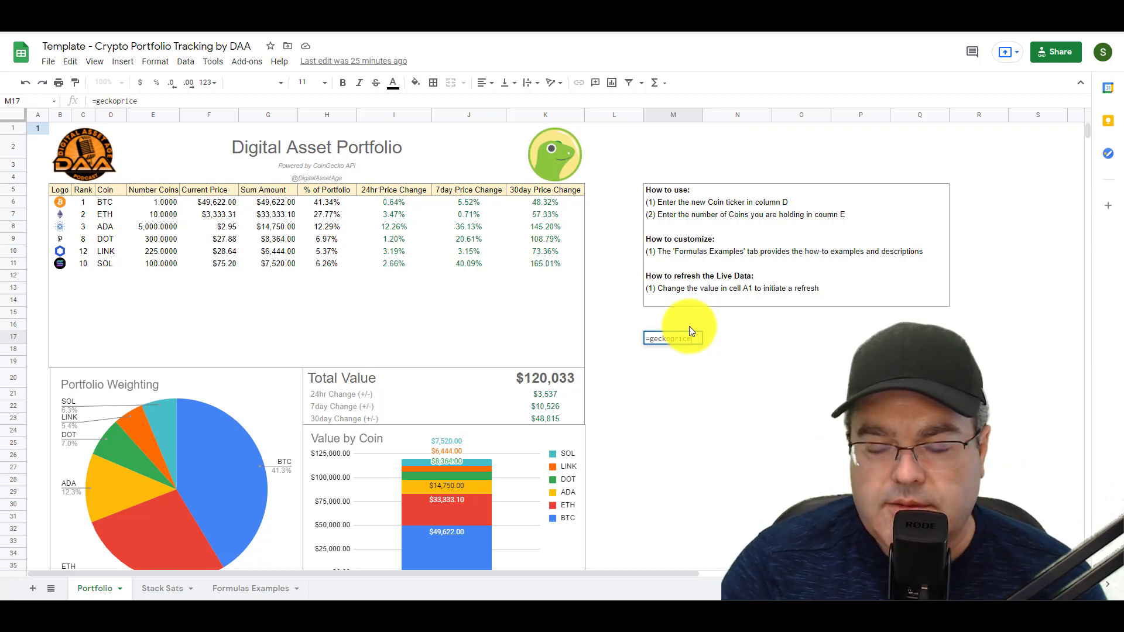
{"action": "type", "text": "("}
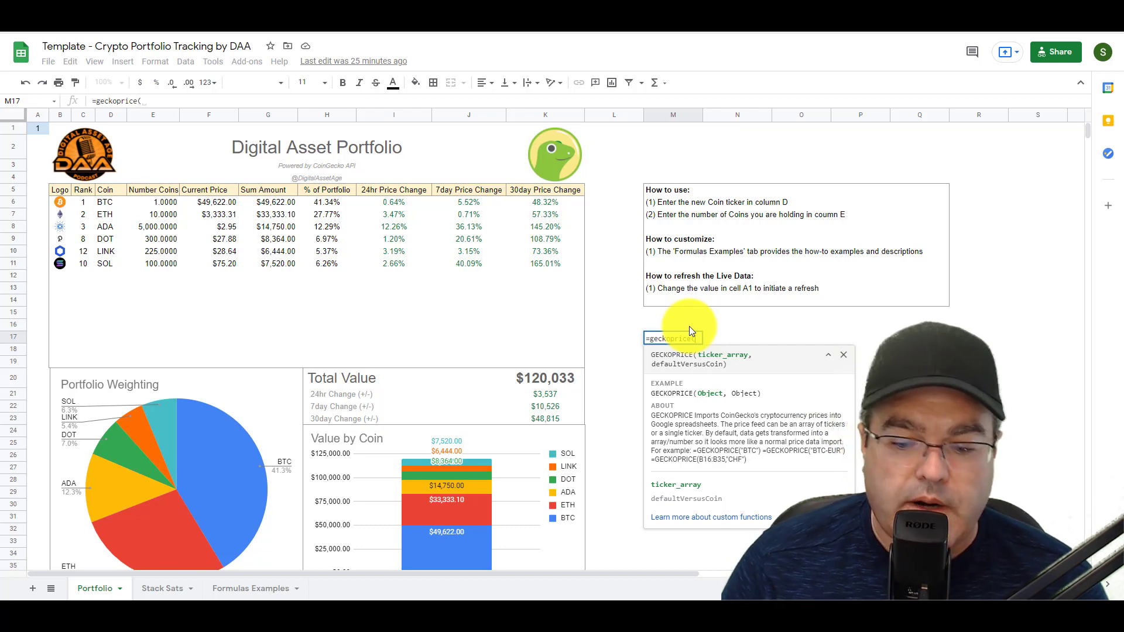
{"action": "type", "text": "\"\""}
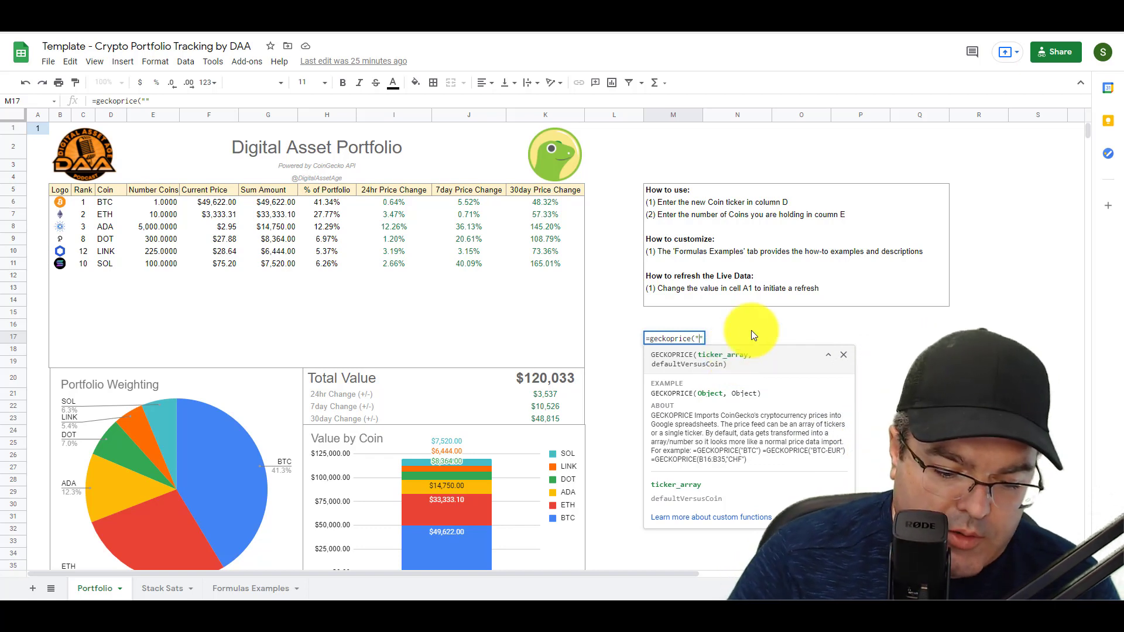
{"action": "type", "text": "BTC\""}
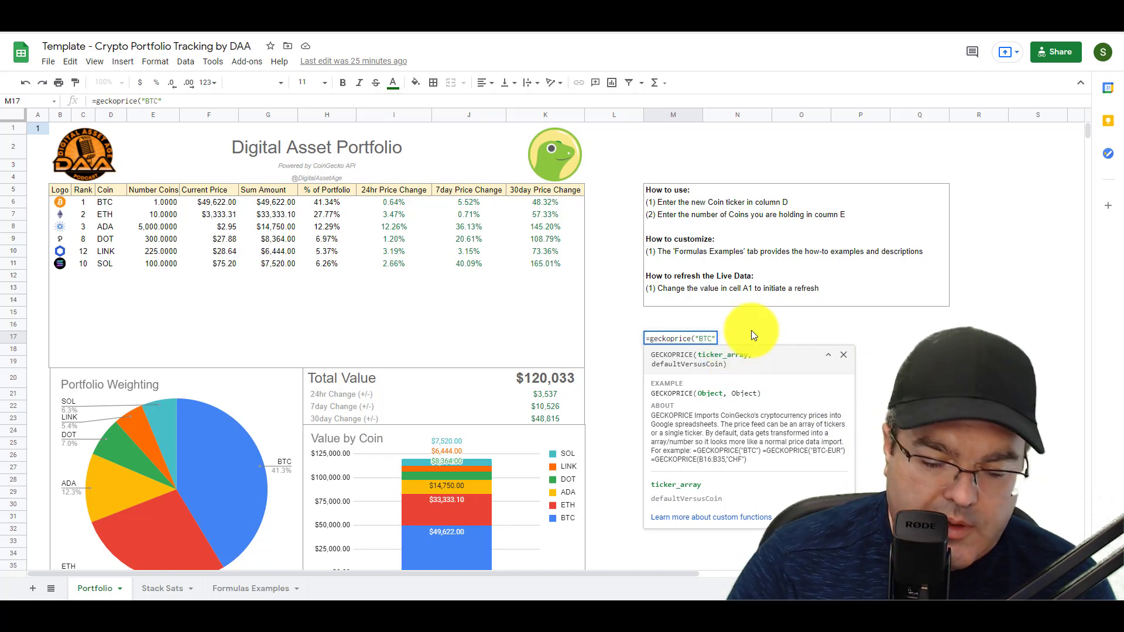
{"action": "type", "text": ",\"\""}
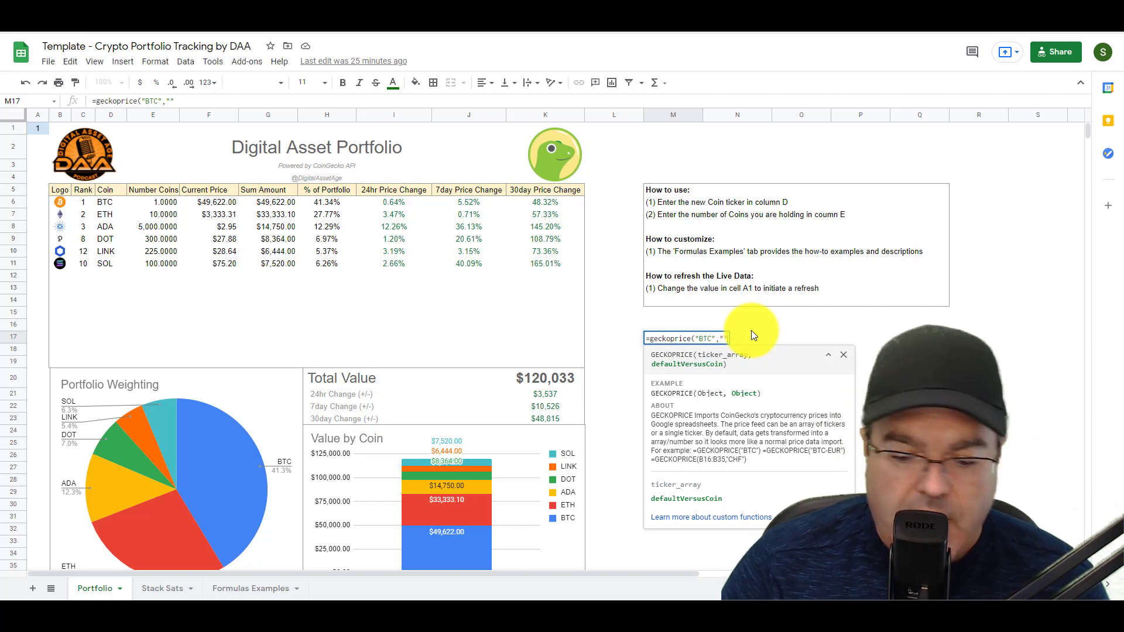
{"action": "type", "text": ")"}
{"action": "key", "text": "Left"}
{"action": "key", "text": "Left"}
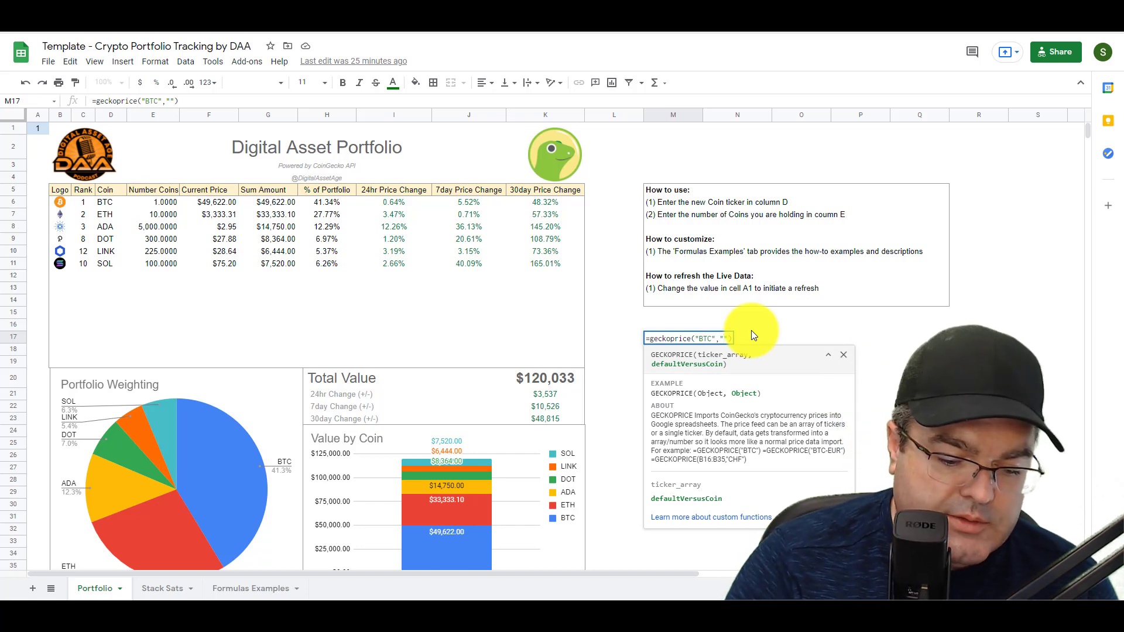
{"action": "type", "text": "USD"}
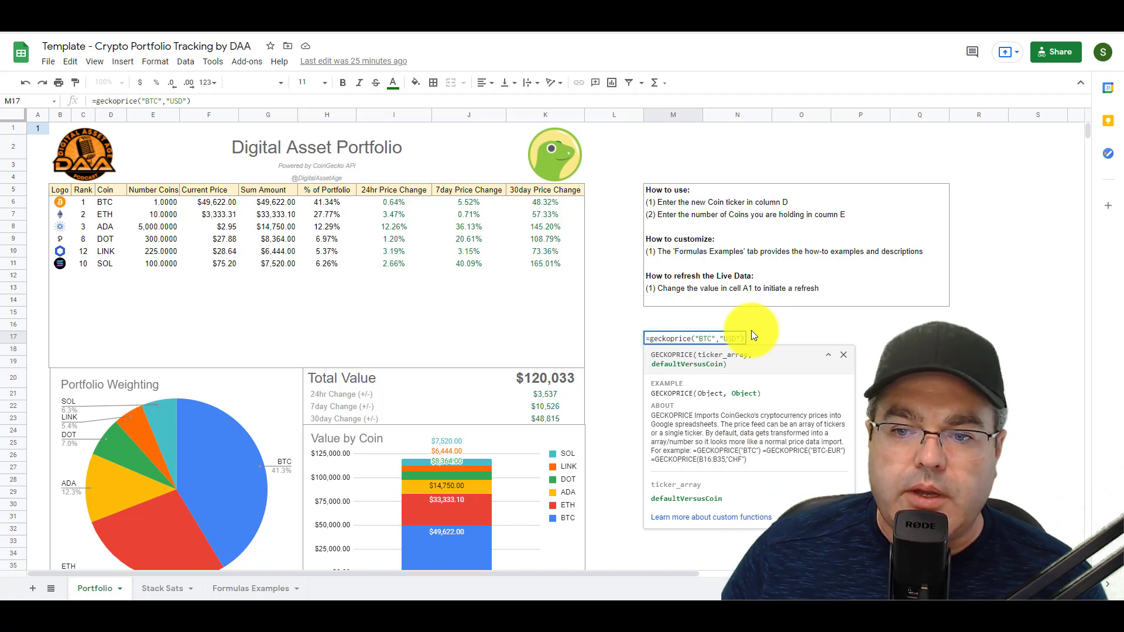
{"action": "key", "text": "Tab"}
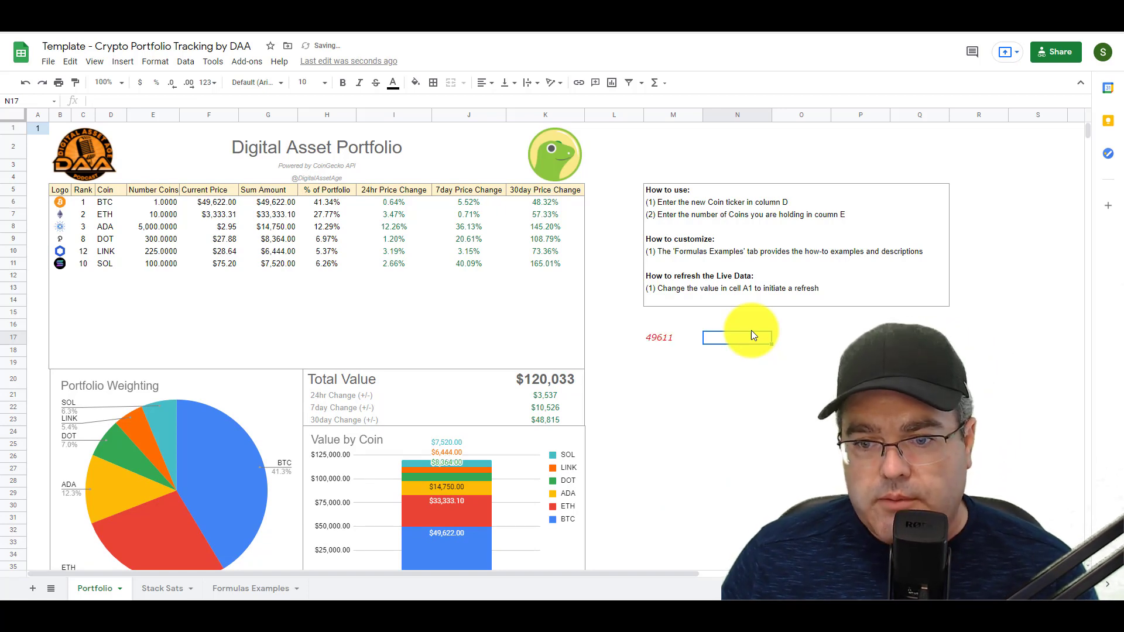
- Format the Bitcoin price in cell M17 as Currency with two decimals
{"action": "left_click", "coordinate": [679, 338]}
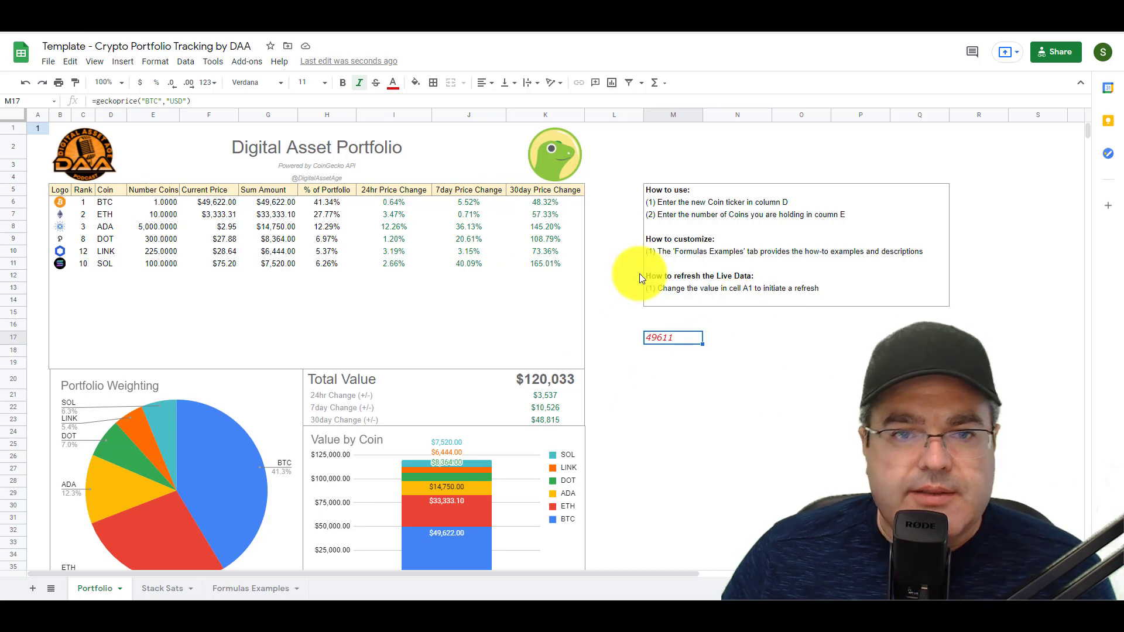
{"action": "left_click", "coordinate": [156, 61]}
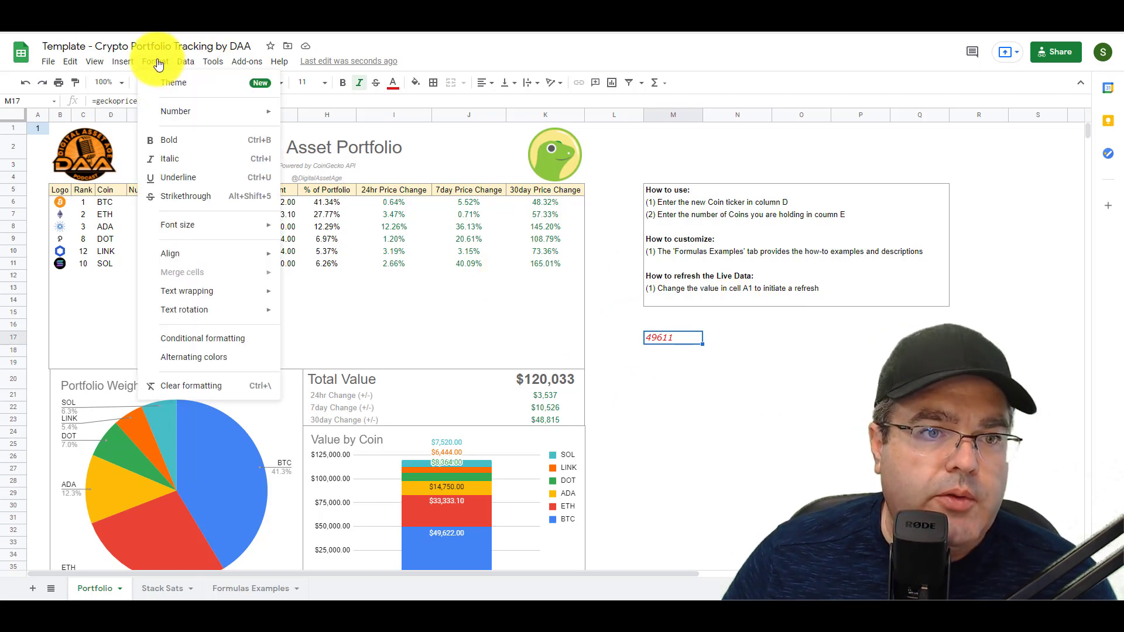
{"action": "mouse_move", "coordinate": [195, 117]}
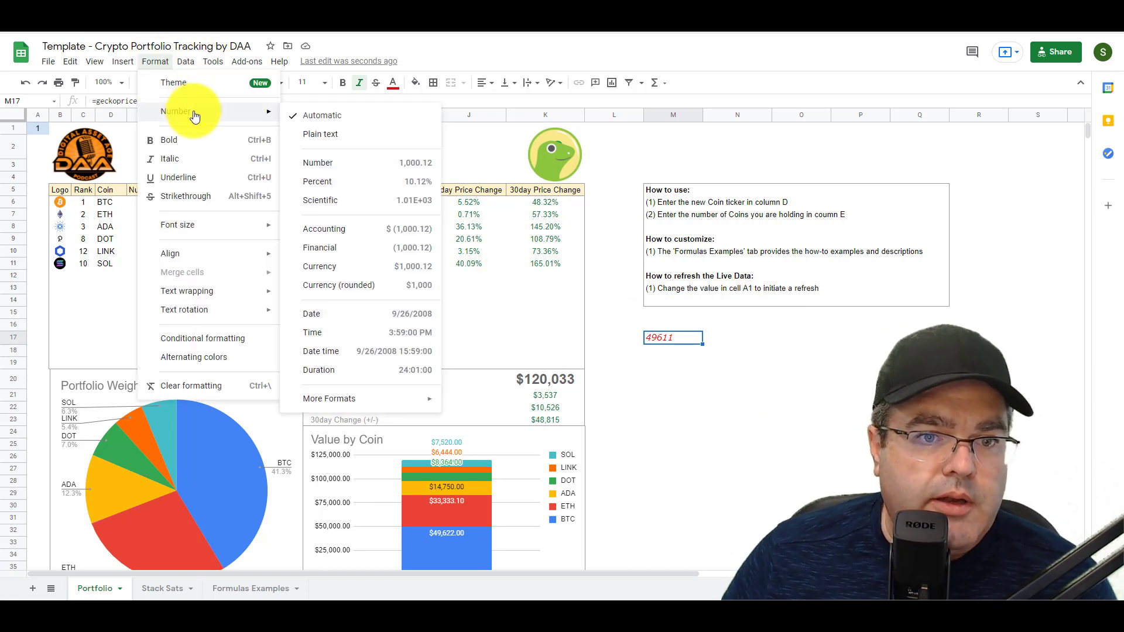
{"action": "left_click", "coordinate": [344, 266]}
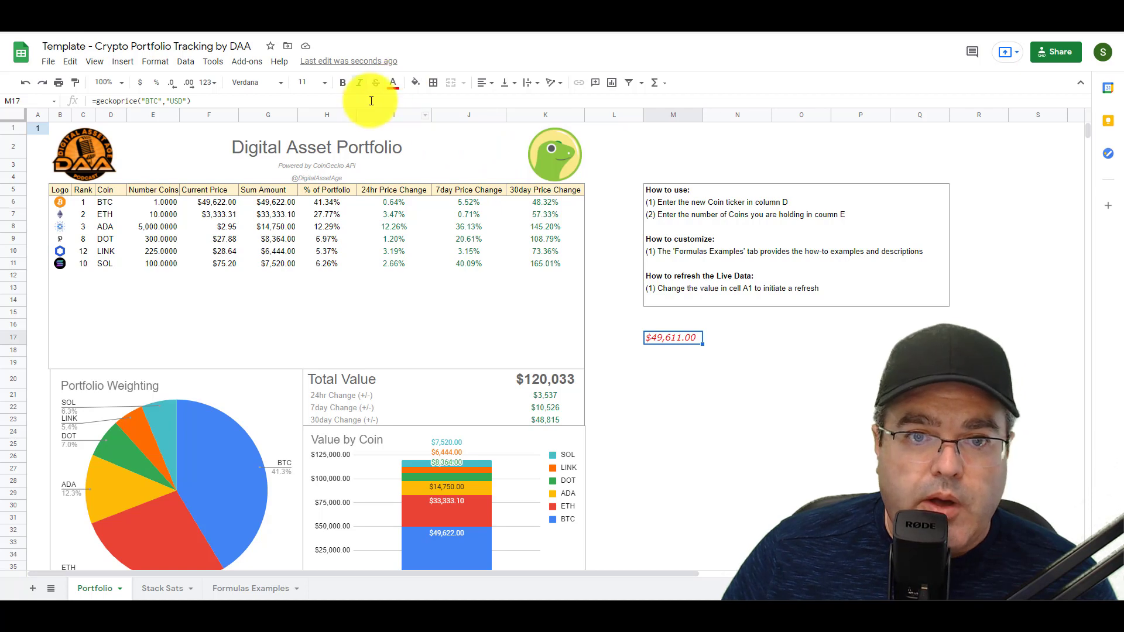
- Remove the italic style from cell M17 and set its text colour to black
{"action": "left_click", "coordinate": [359, 83]}
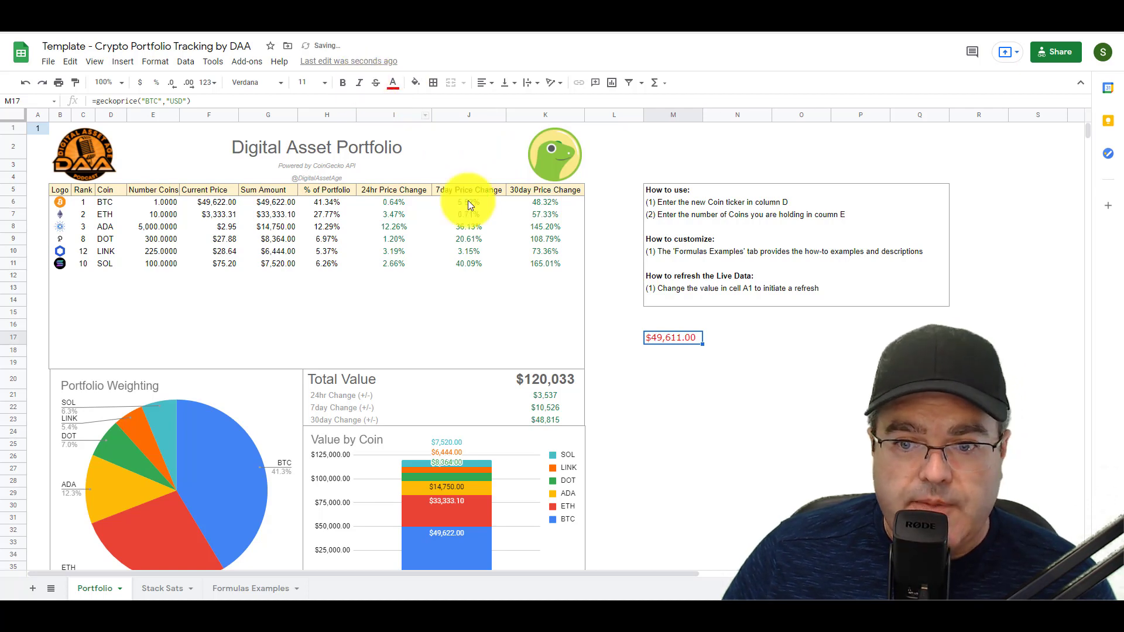
{"action": "left_click", "coordinate": [393, 83]}
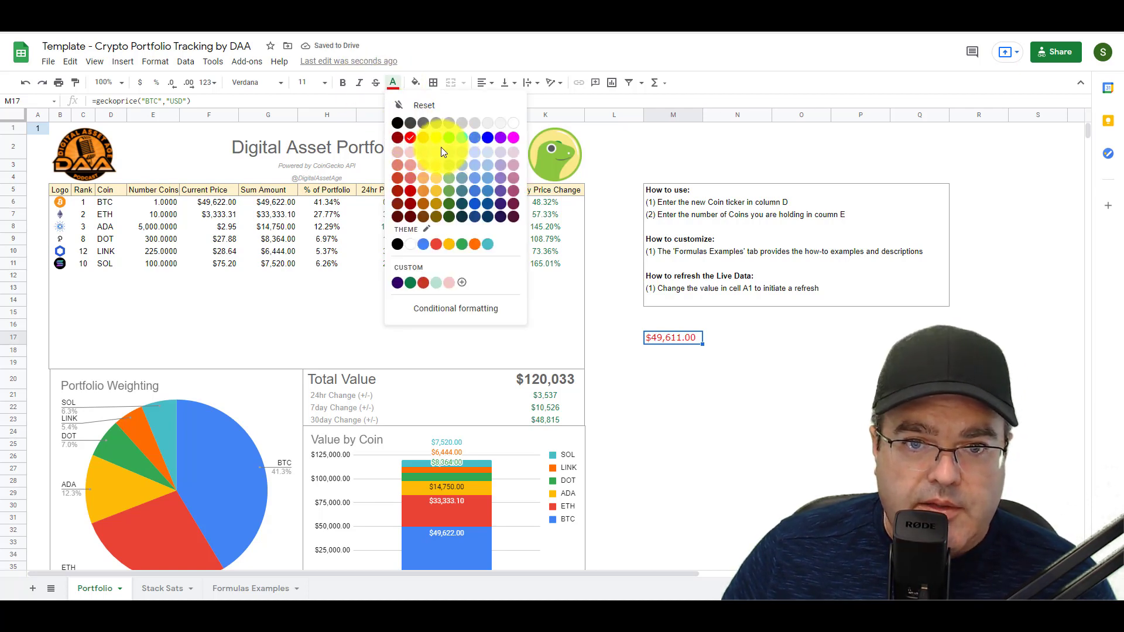
{"action": "left_click", "coordinate": [398, 124]}
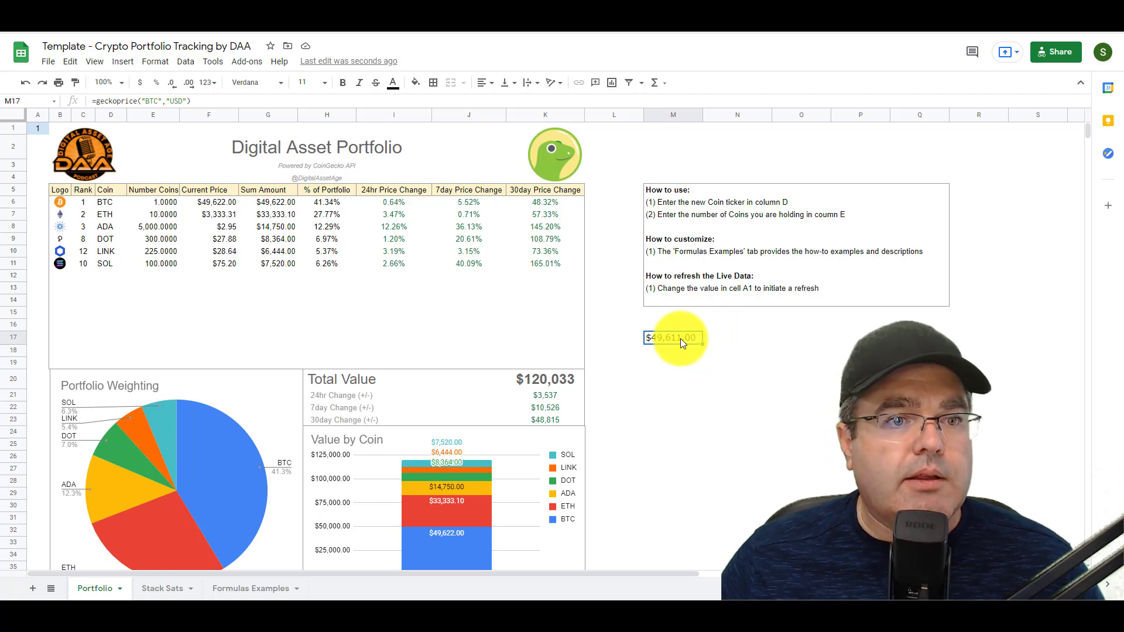
- Begin a geckohist formula in cell M18 with the arguments "BTC" and "PRICE", followed by a comma
{"action": "left_click", "coordinate": [691, 355]}
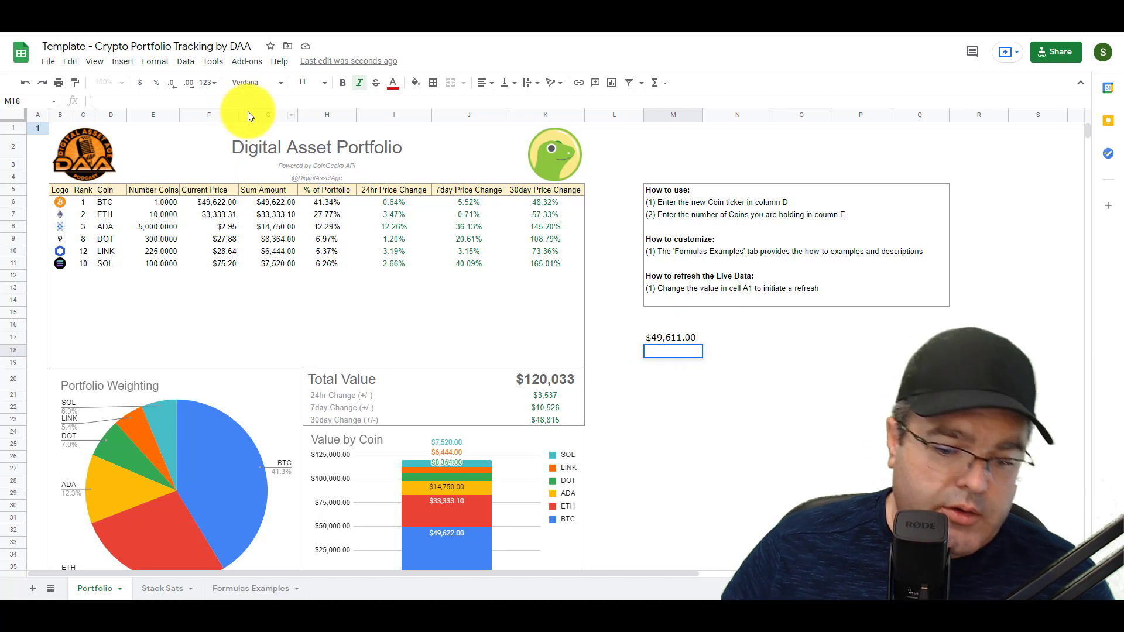
{"action": "type", "text": "="}
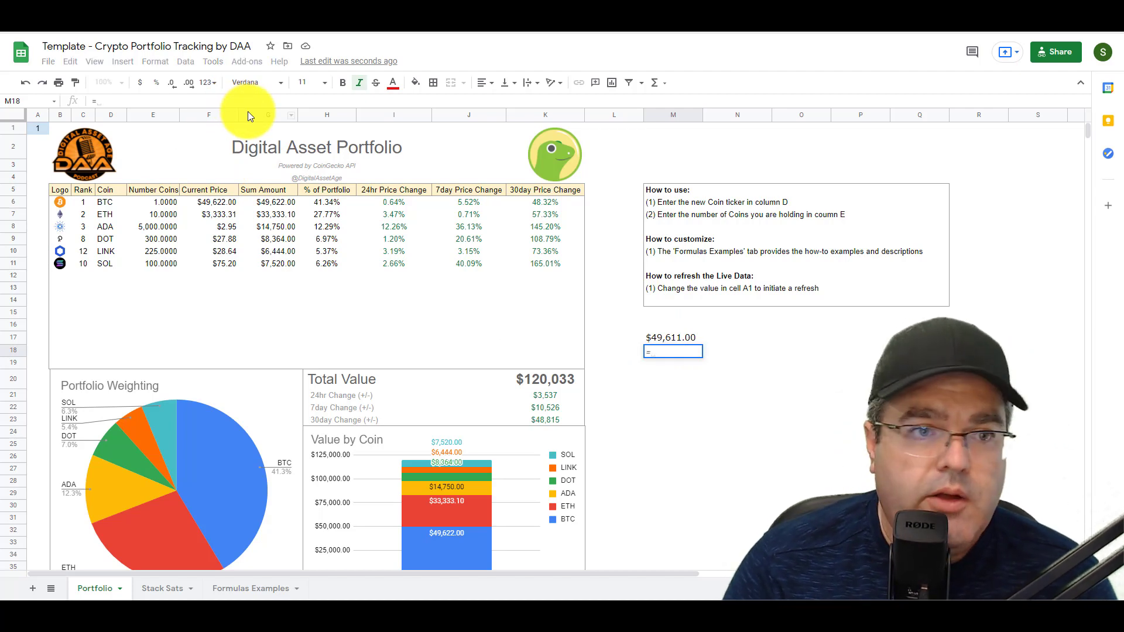
{"action": "type", "text": "gecko"}
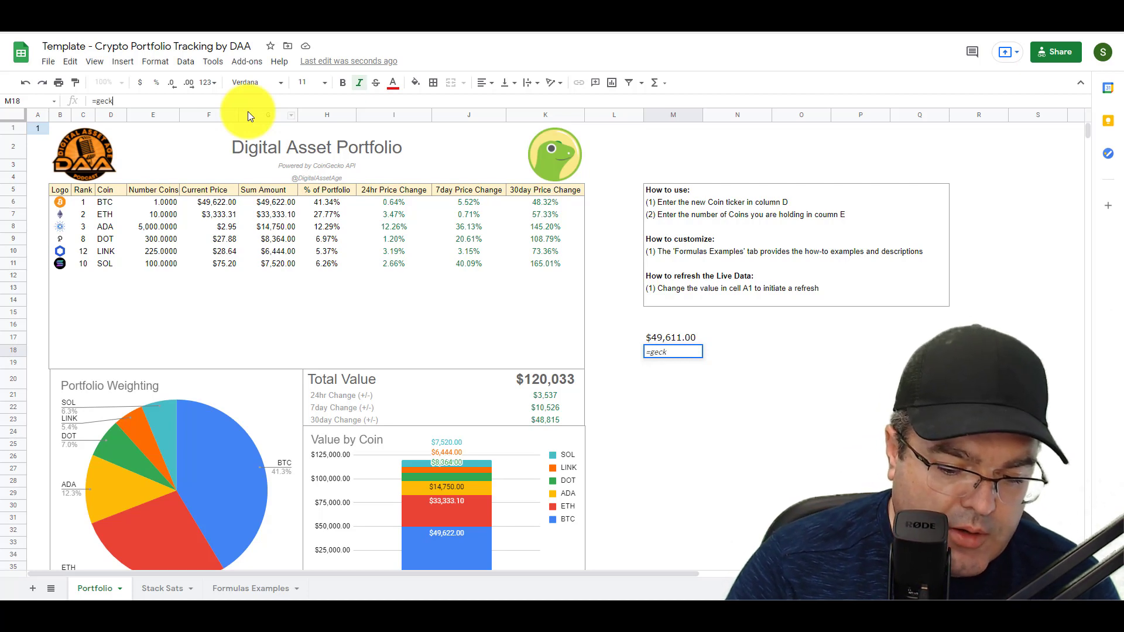
{"action": "type", "text": "isd"}
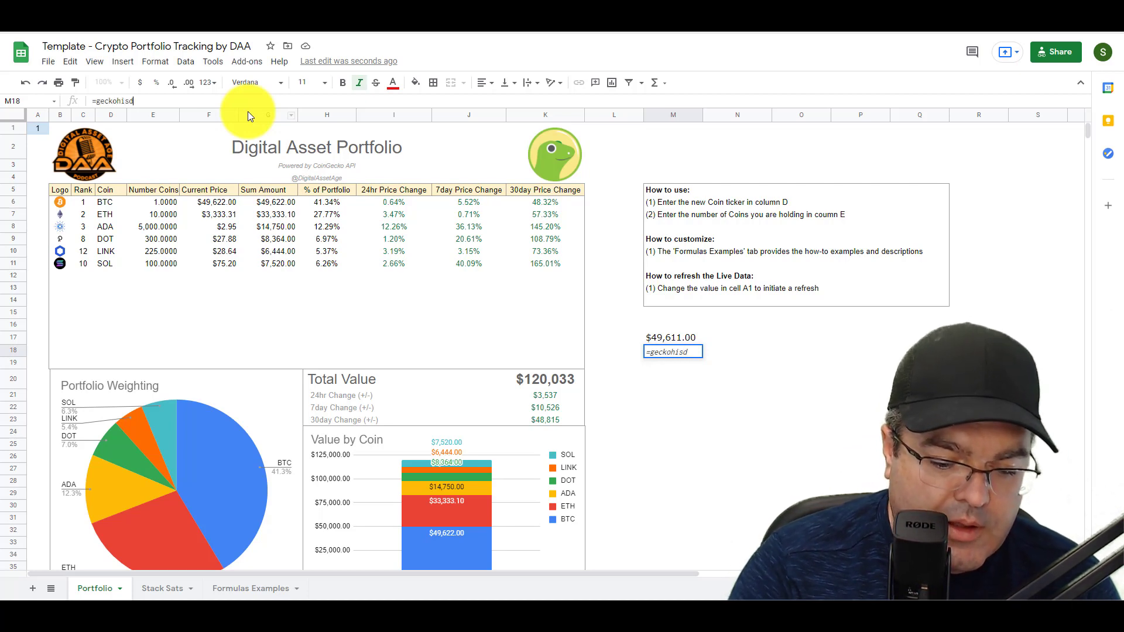
{"action": "key", "text": "BackSpace"}
{"action": "type", "text": "t"}
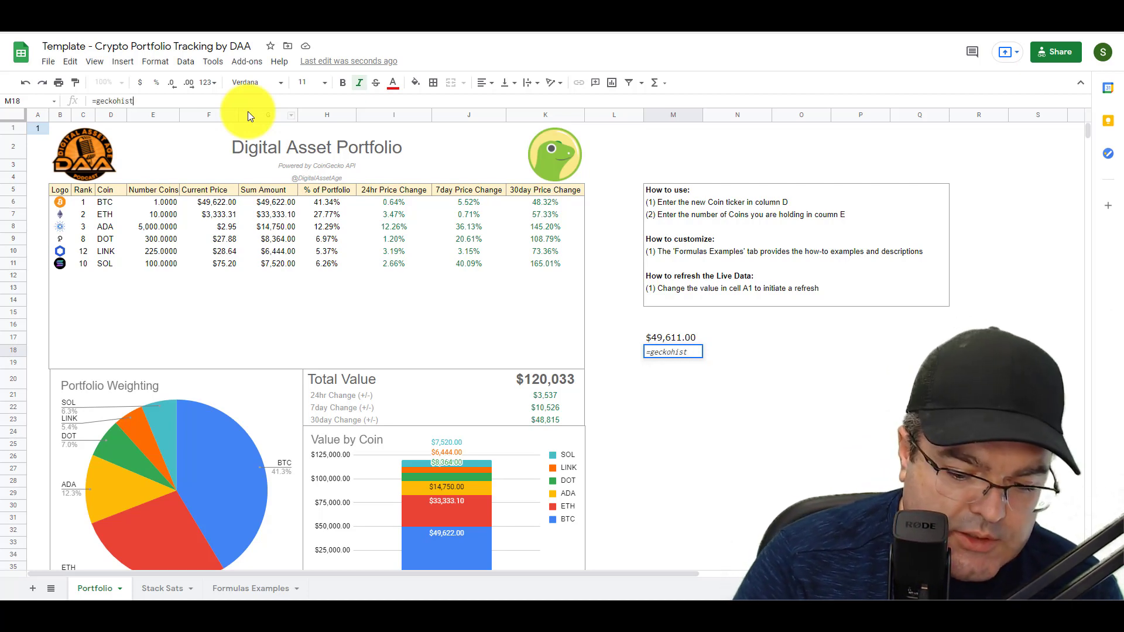
{"action": "type", "text": "("}
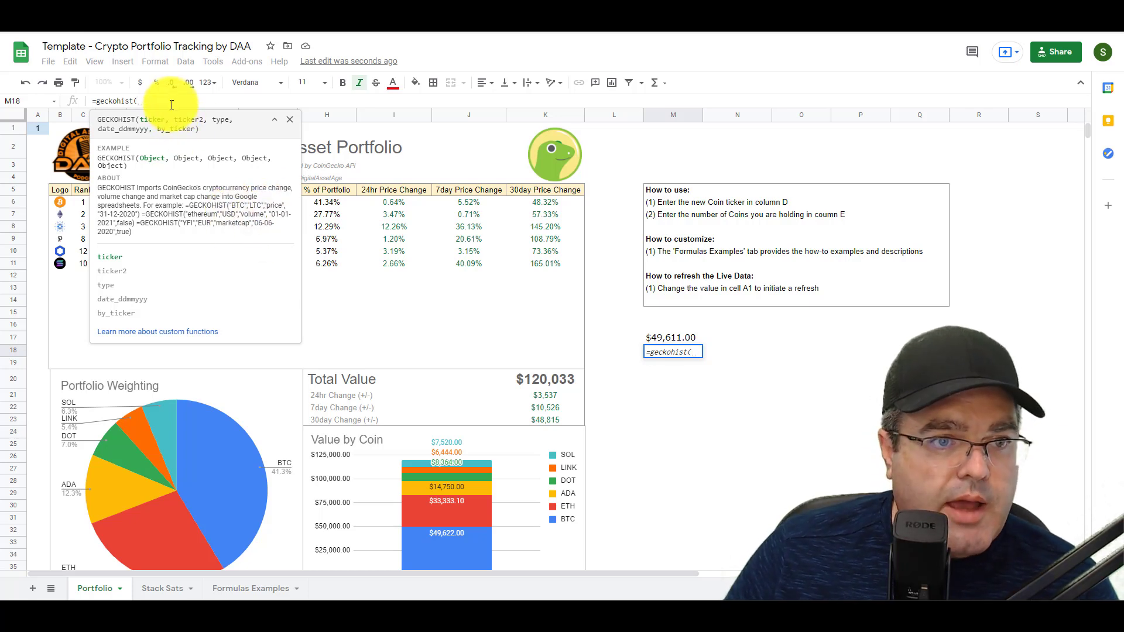
{"action": "type", "text": "\"\""}
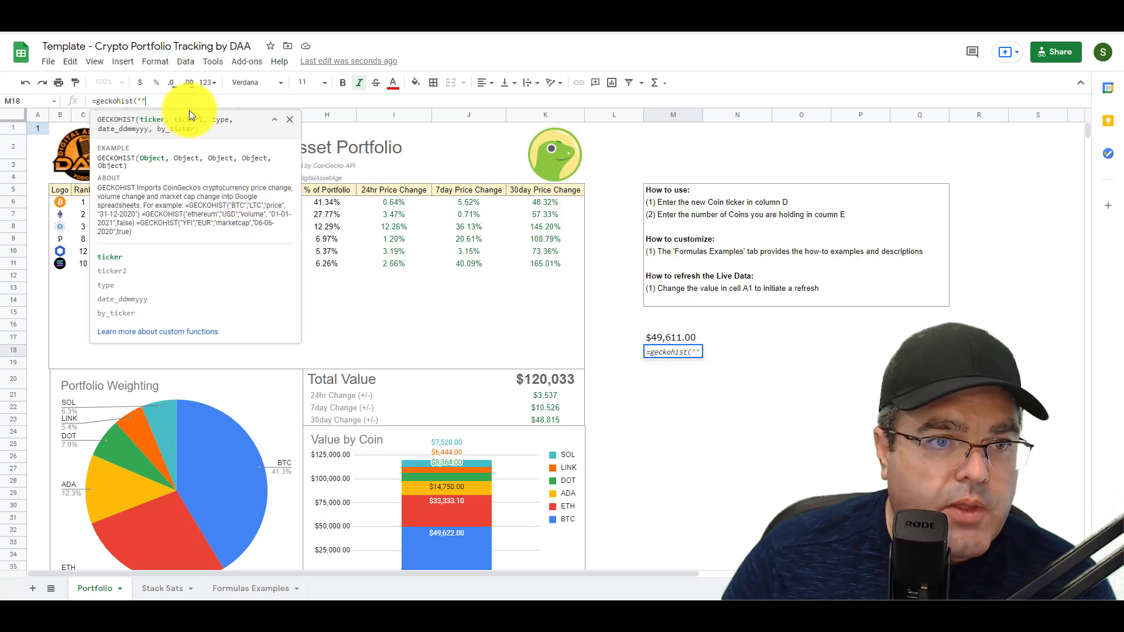
{"action": "type", "text": "BTC"}
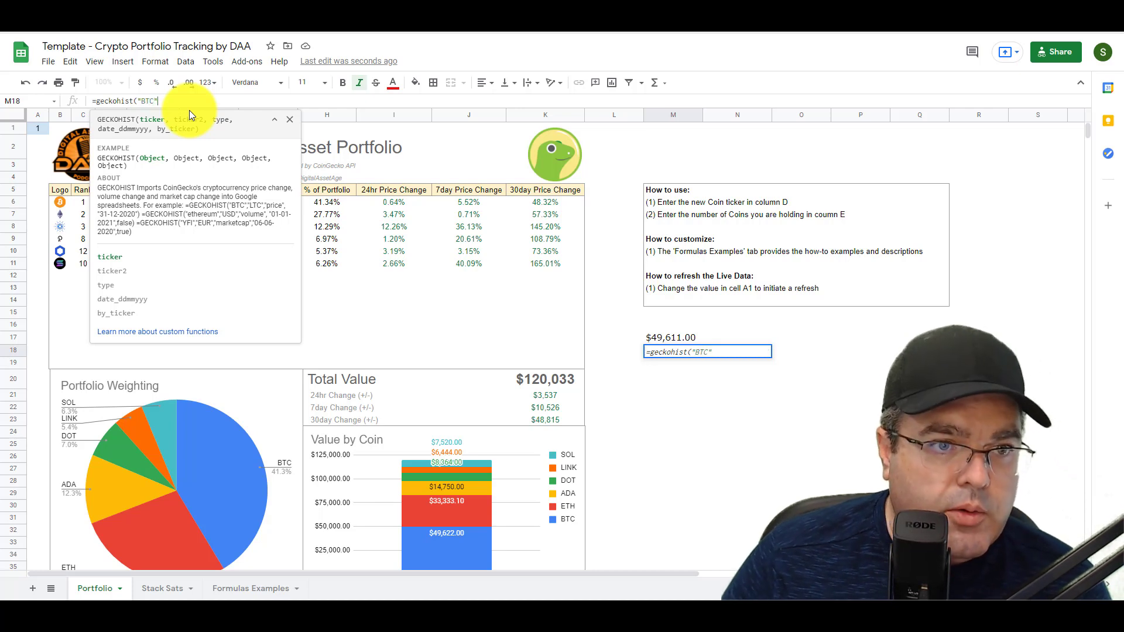
{"action": "type", "text": ",\"PRI"}
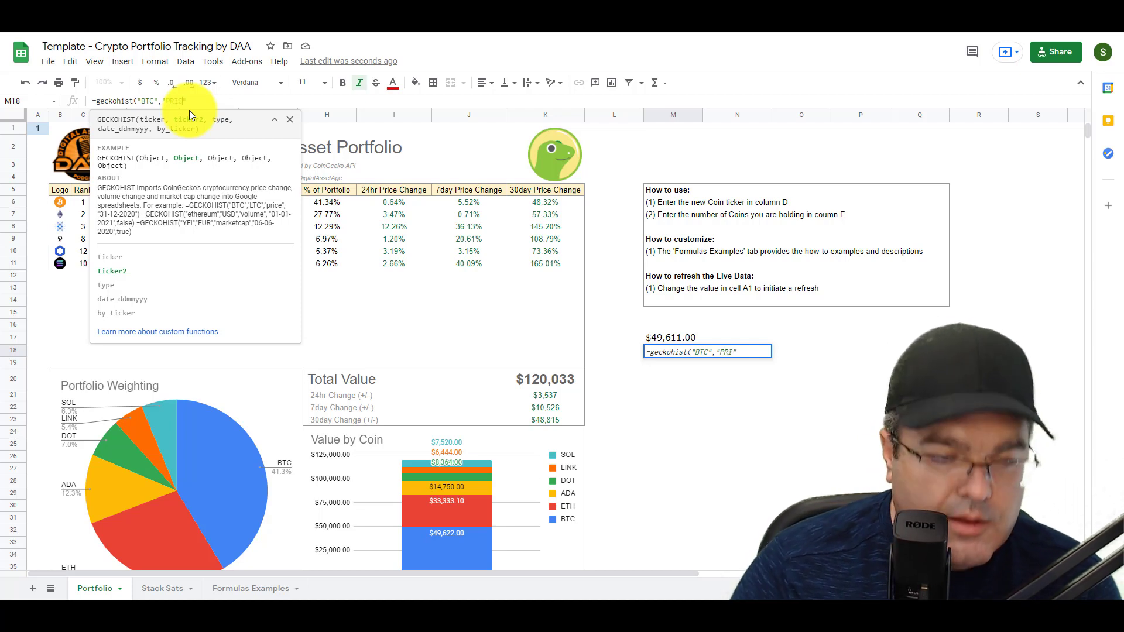
{"action": "type", "text": ","}
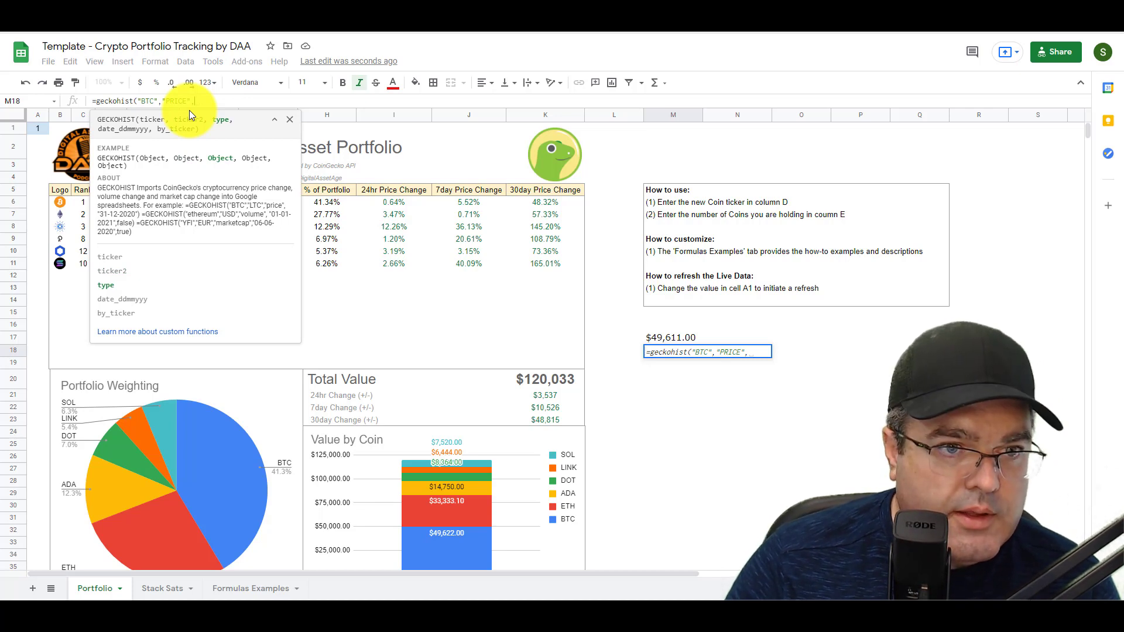
- Insert "USD" as the second argument of the geckohist formula in M18, between "BTC" and "PRICE"
{"action": "key", "text": "Left"}
{"action": "key", "text": "Left"}
{"action": "key", "text": "Left"}
{"action": "key", "text": "Left"}
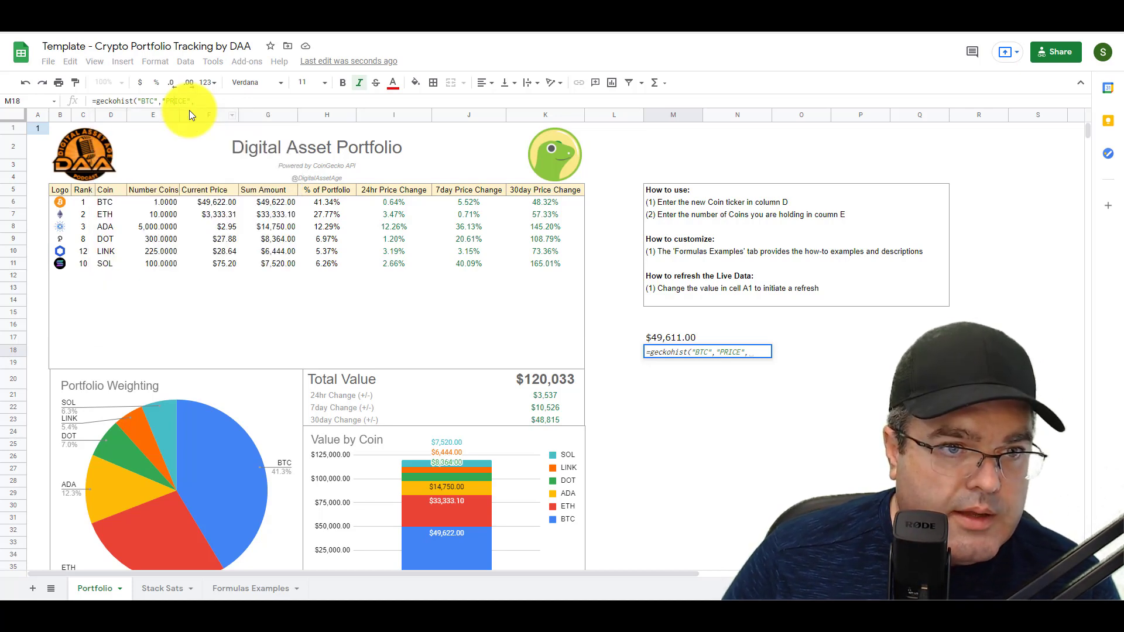
{"action": "type", "text": "\""}
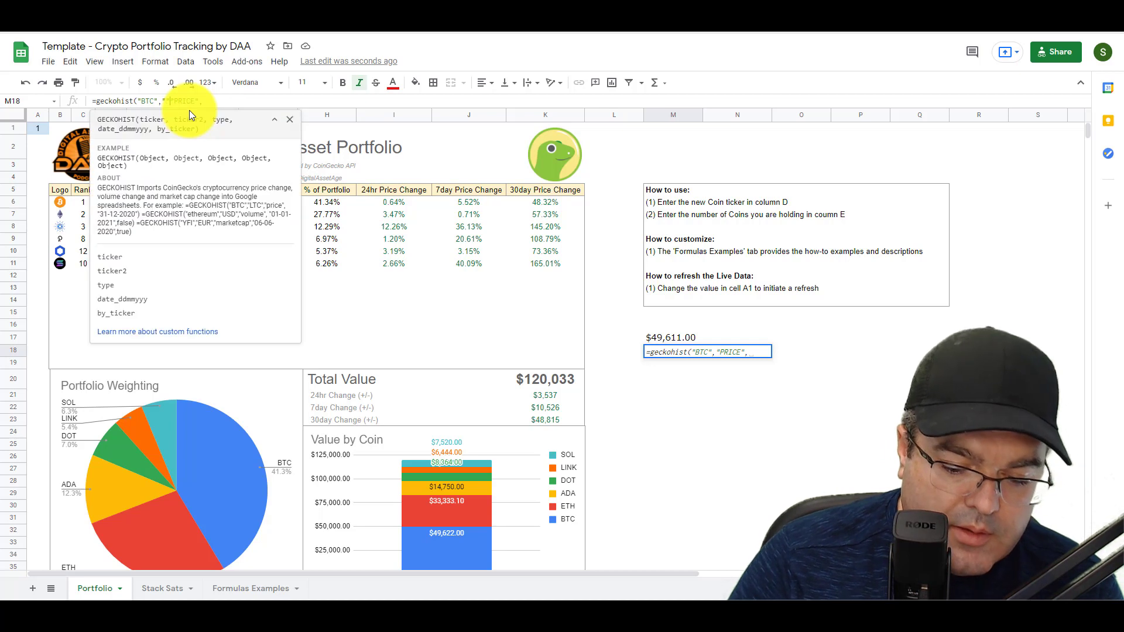
{"action": "type", "text": ",\""}
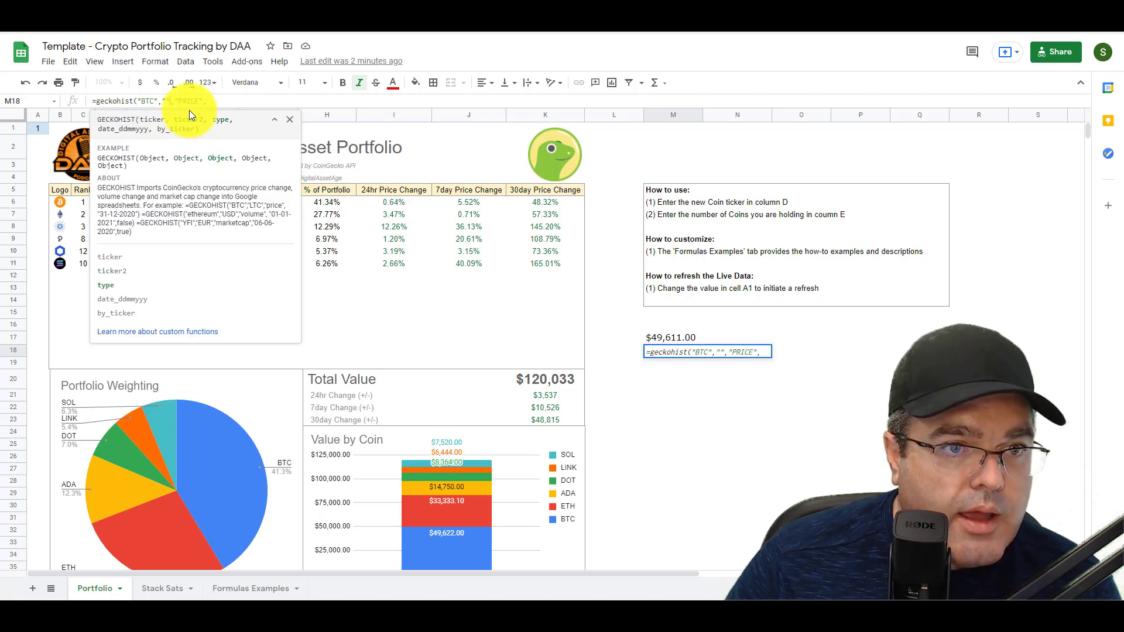
{"action": "type", "text": "USD"}
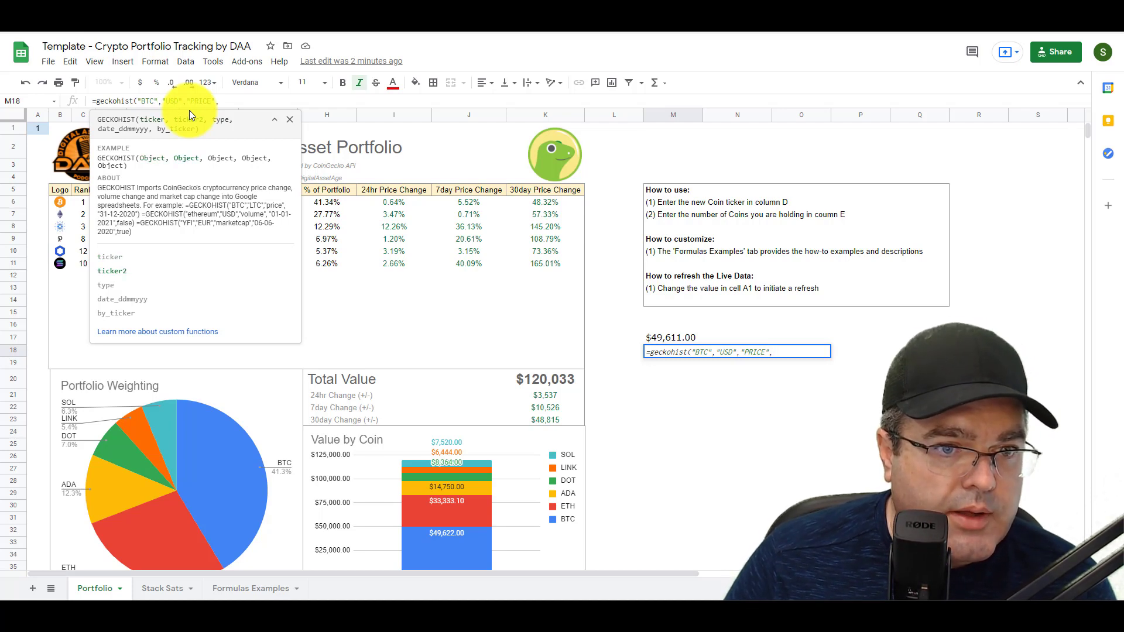
- Complete the geckohist formula in M18 with the date argument "31-12-2020" and commit it
{"action": "key", "text": "Right"}
{"action": "key", "text": "Right"}
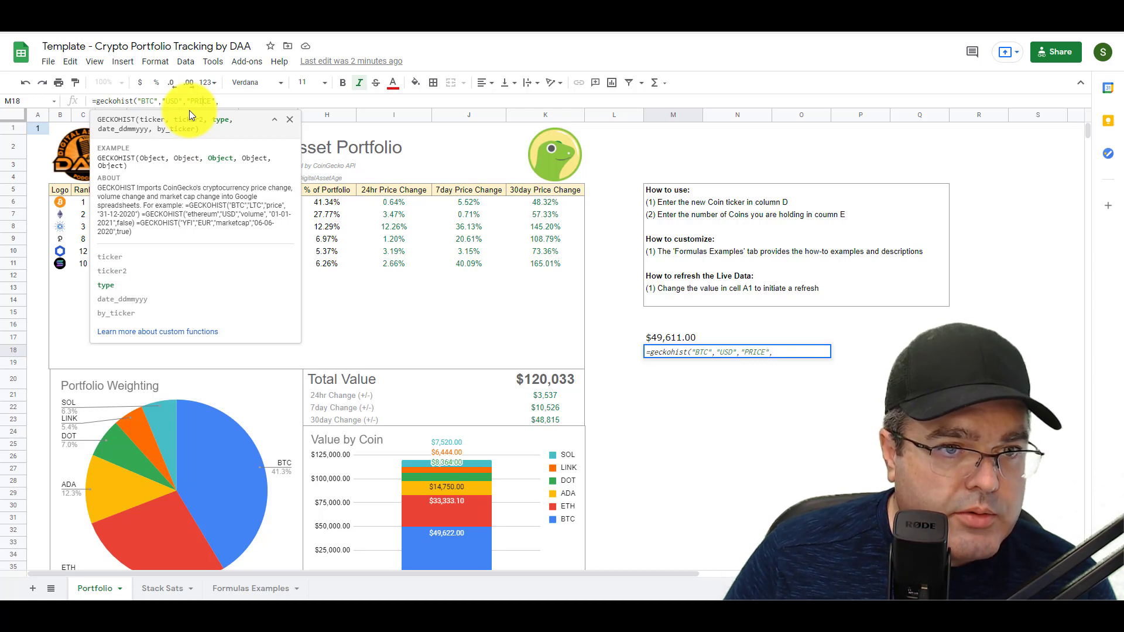
{"action": "key", "text": "End"}
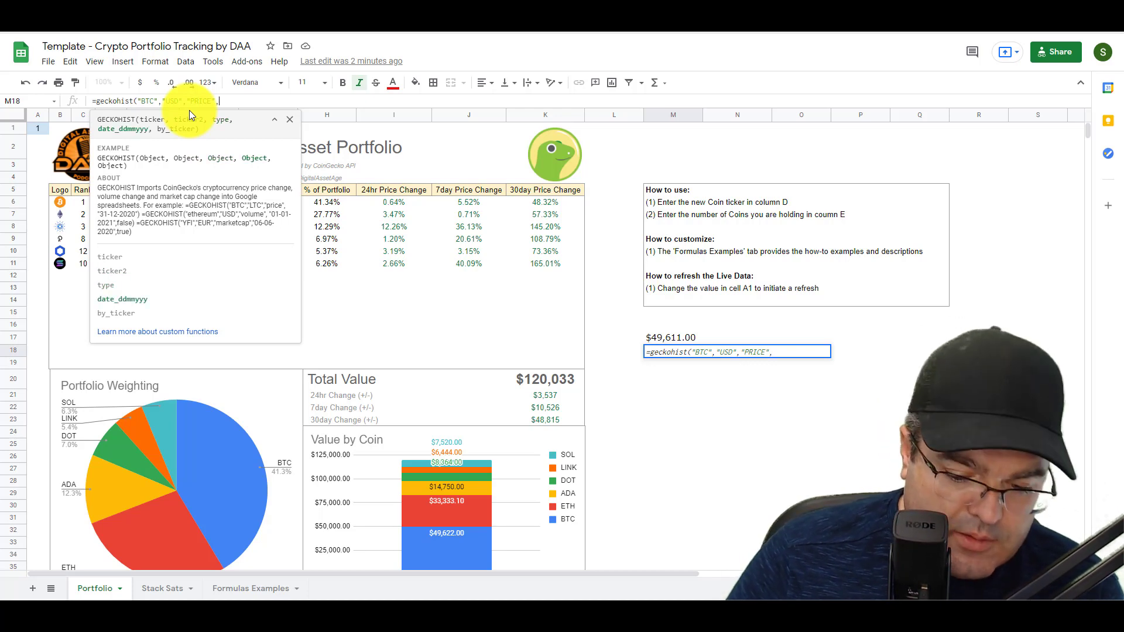
{"action": "type", "text": "\""}
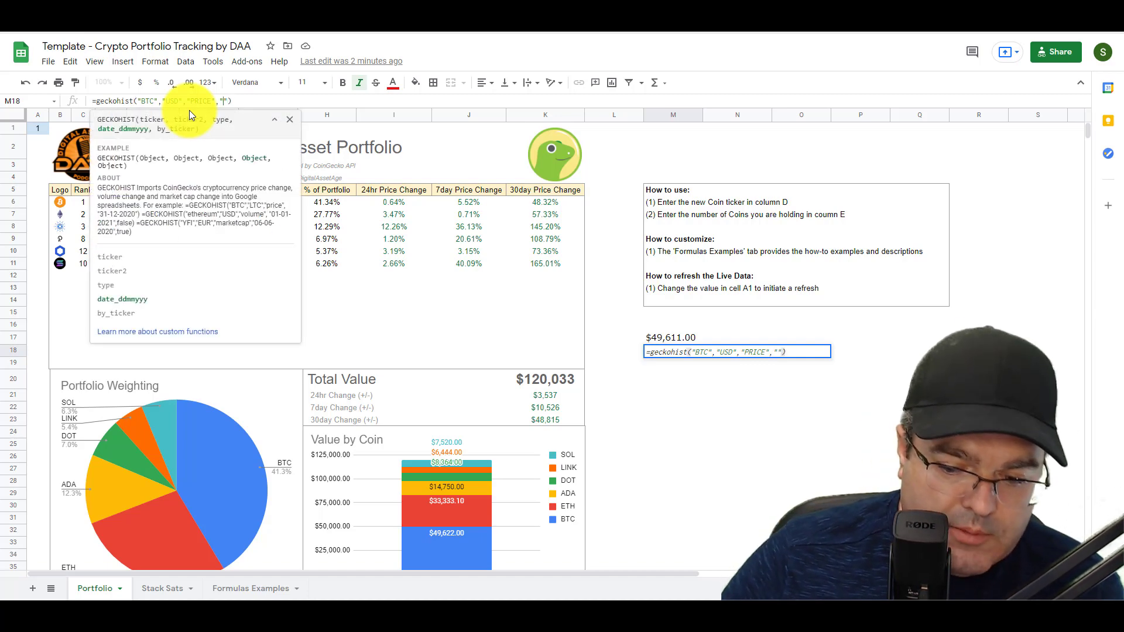
{"action": "type", "text": "31"}
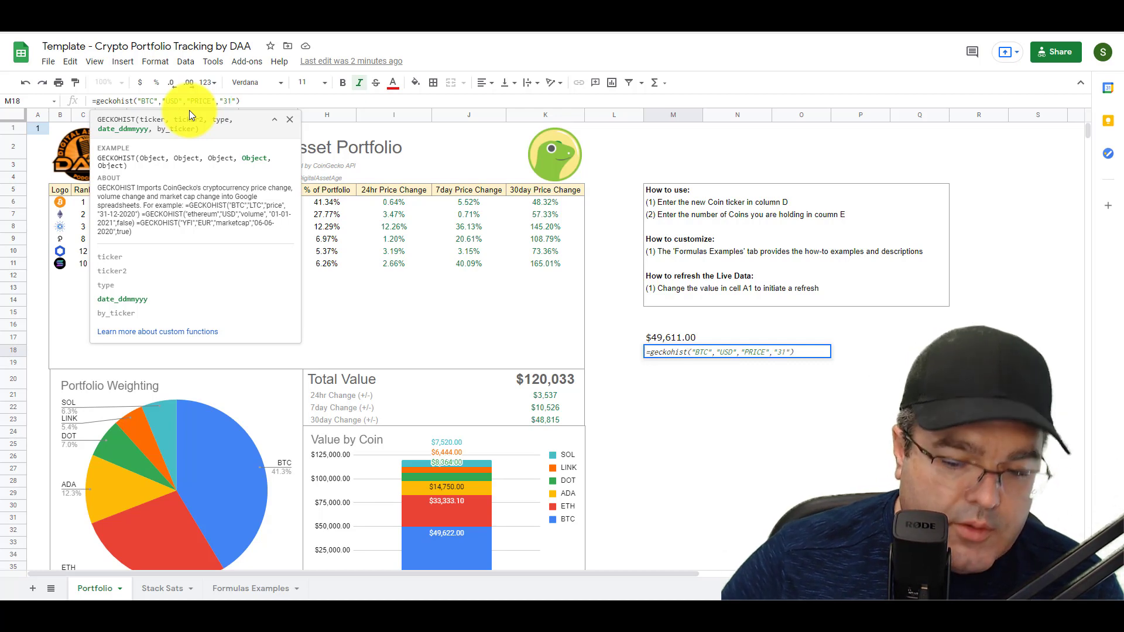
{"action": "type", "text": "-"}
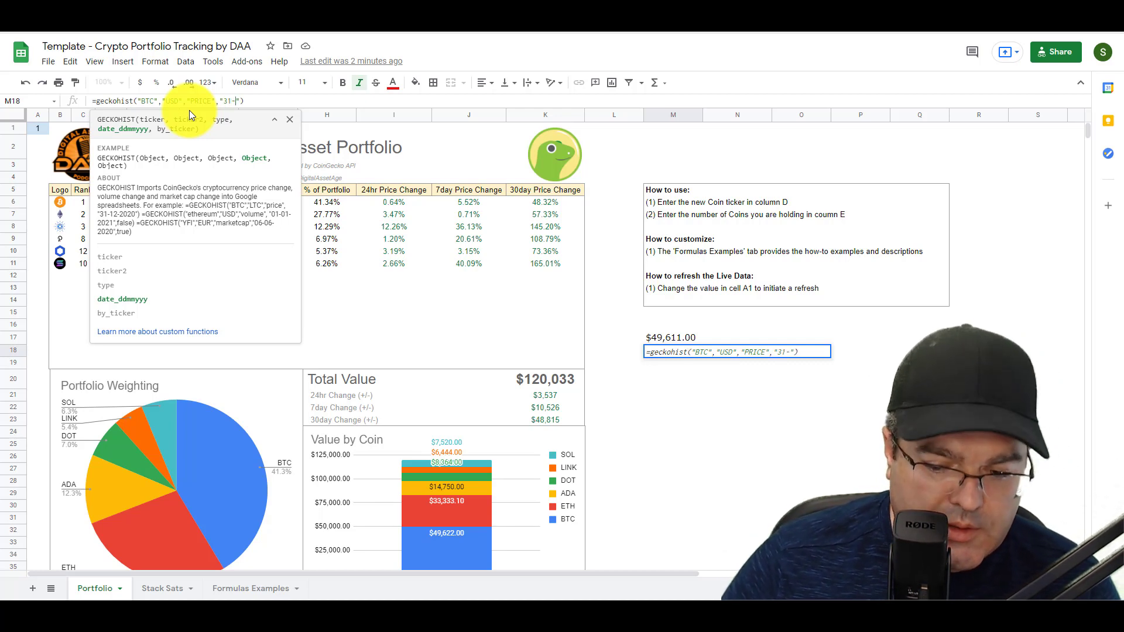
{"action": "type", "text": "12-2020"}
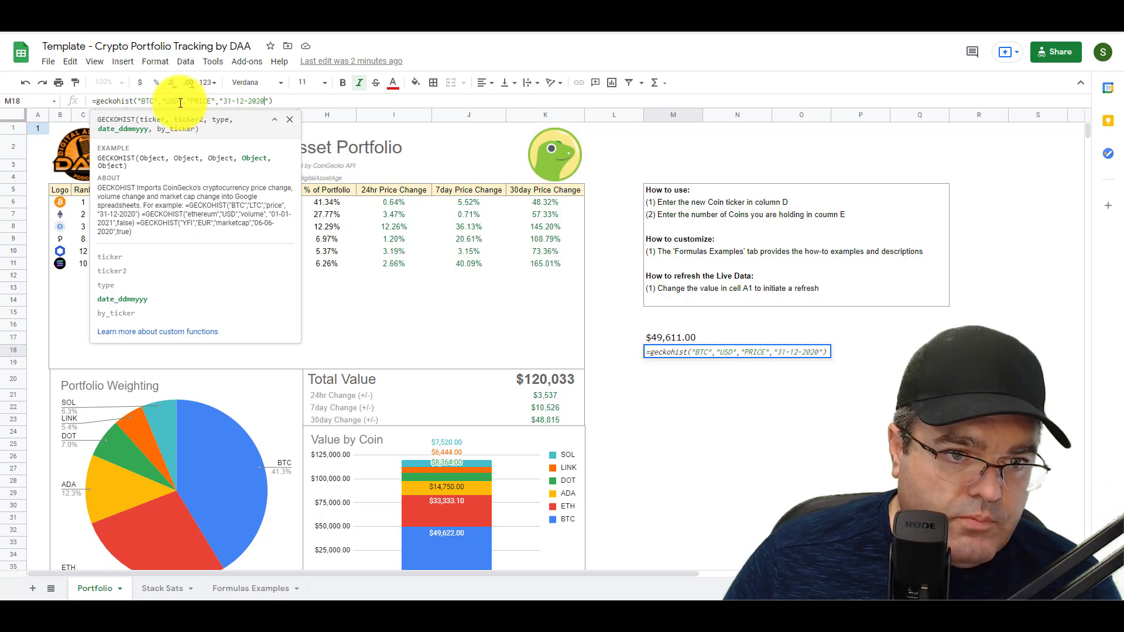
{"action": "left_click", "coordinate": [302, 99]}
{"action": "key", "text": "Tab"}
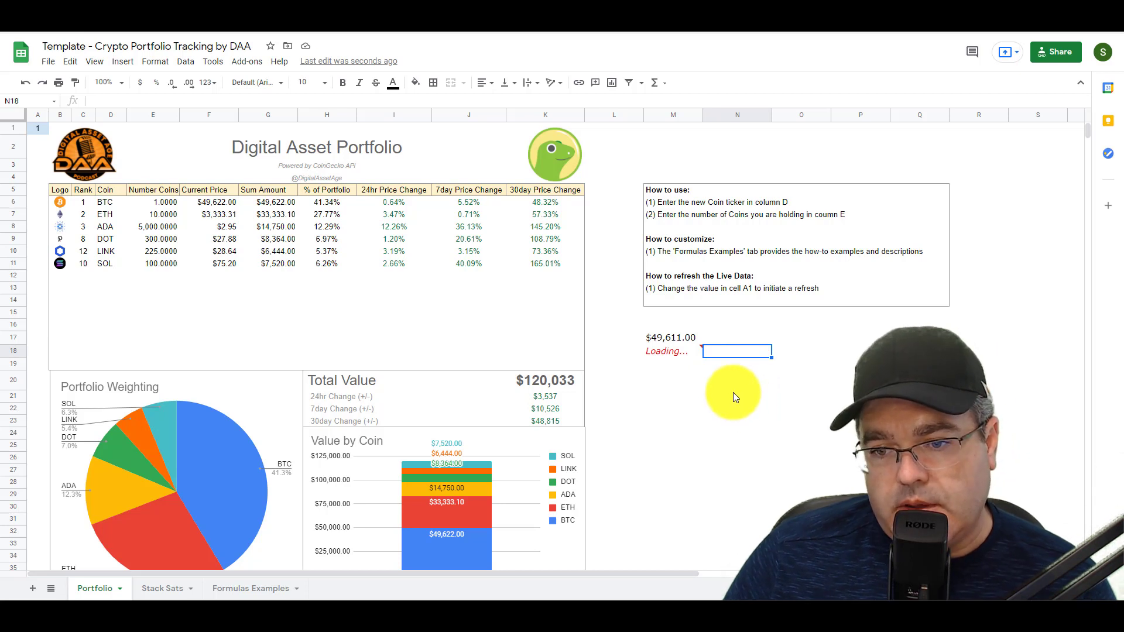
- Format the historical Bitcoin price in cell M18 as Currency with two decimals
{"action": "left_click", "coordinate": [682, 350]}
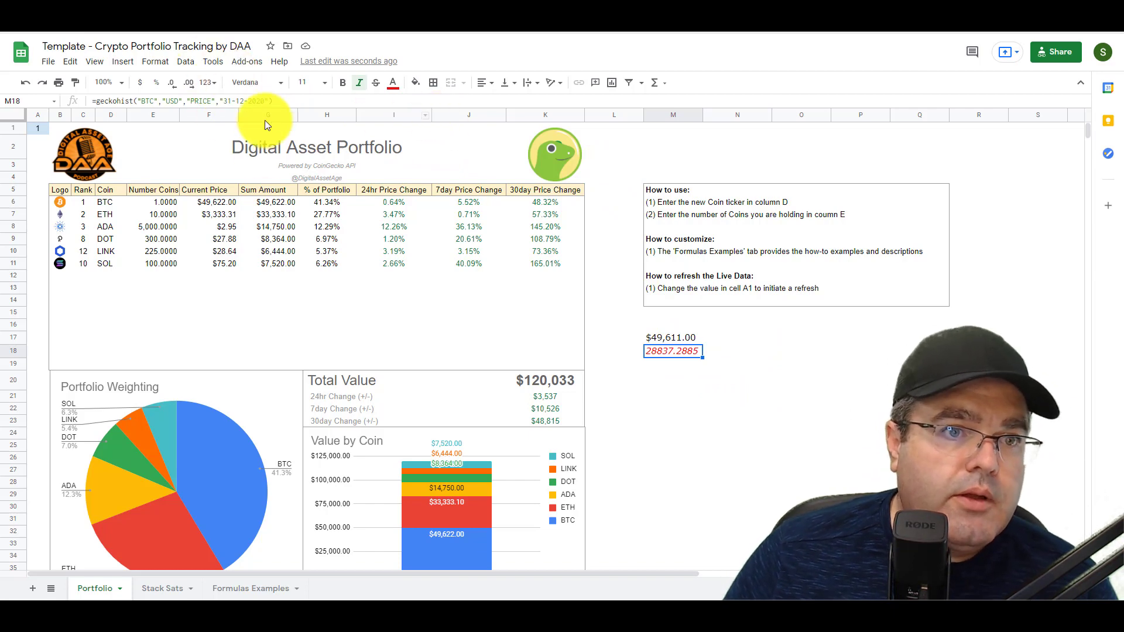
{"action": "left_click", "coordinate": [148, 64]}
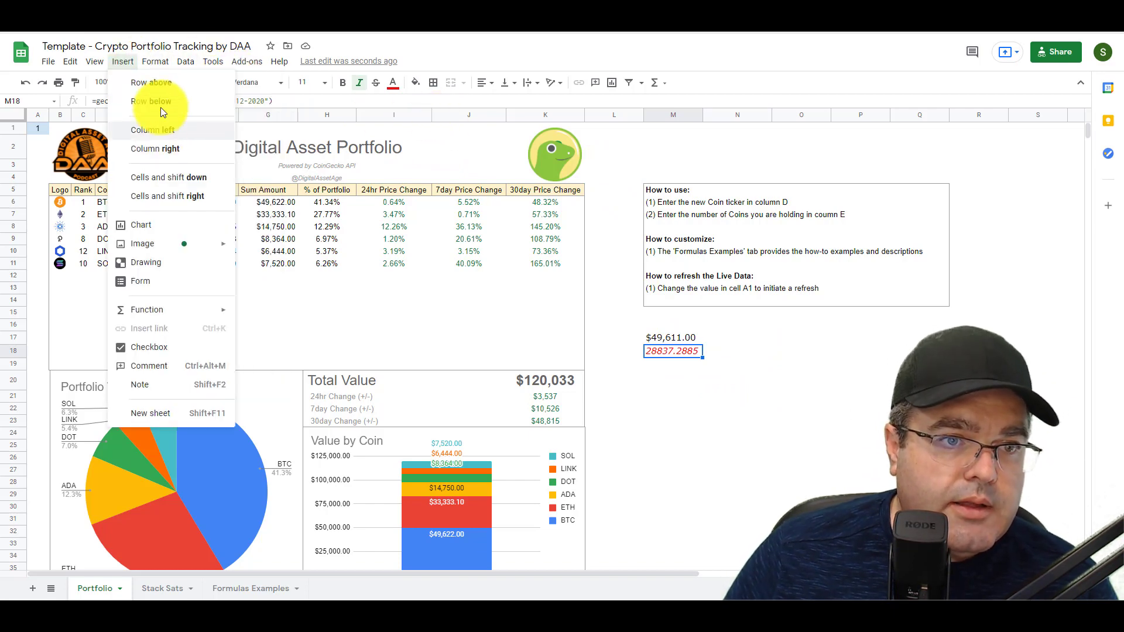
{"action": "mouse_move", "coordinate": [188, 115]}
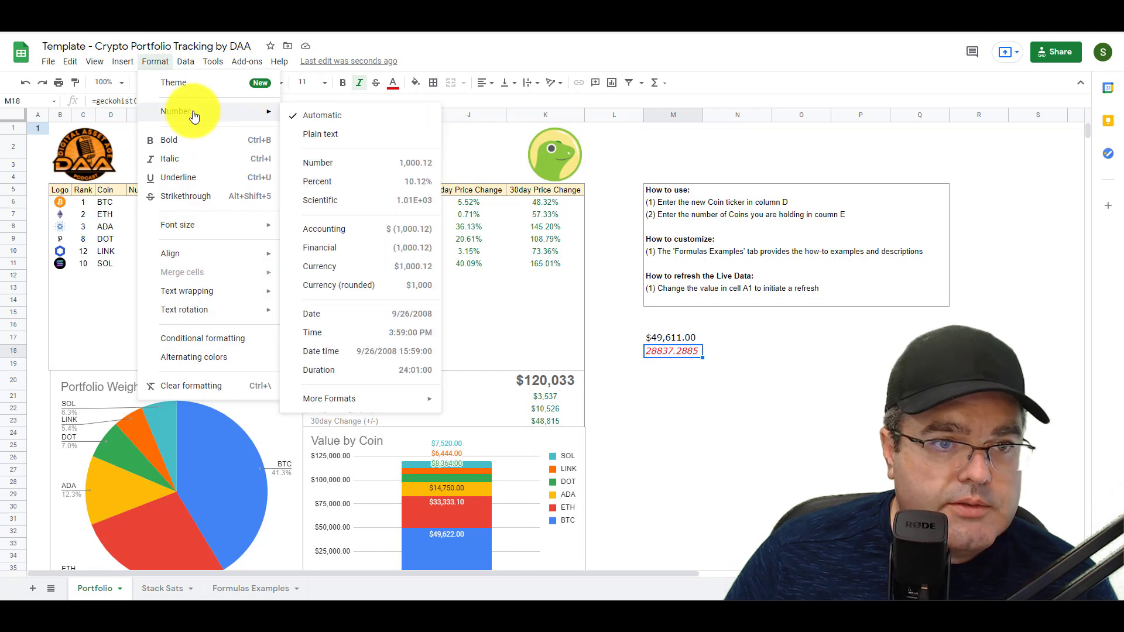
{"action": "left_click", "coordinate": [366, 266]}
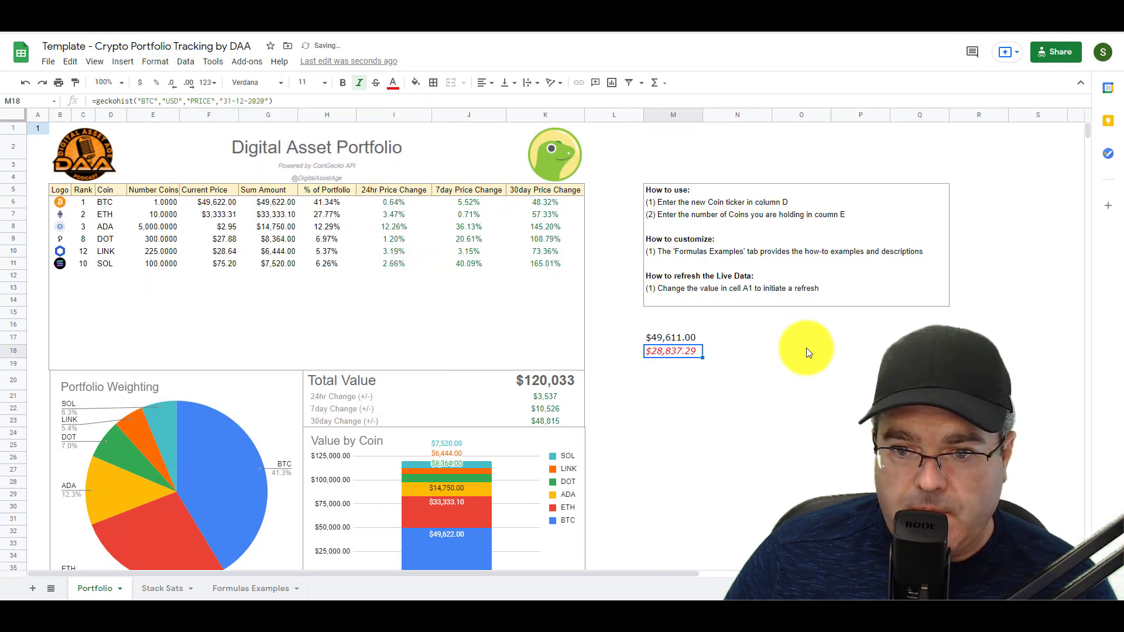
{"action": "left_click", "coordinate": [759, 352]}
- Change the date argument of the geckohist formula in M18 to "31-12-2019"
{"action": "left_click", "coordinate": [685, 350]}
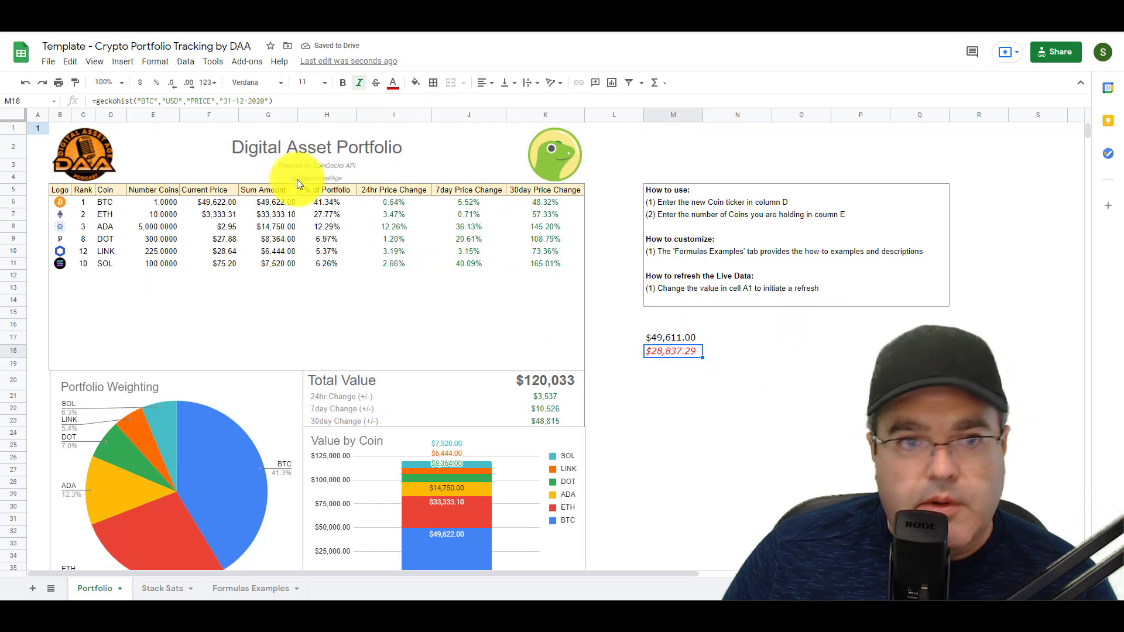
{"action": "left_click", "coordinate": [262, 100]}
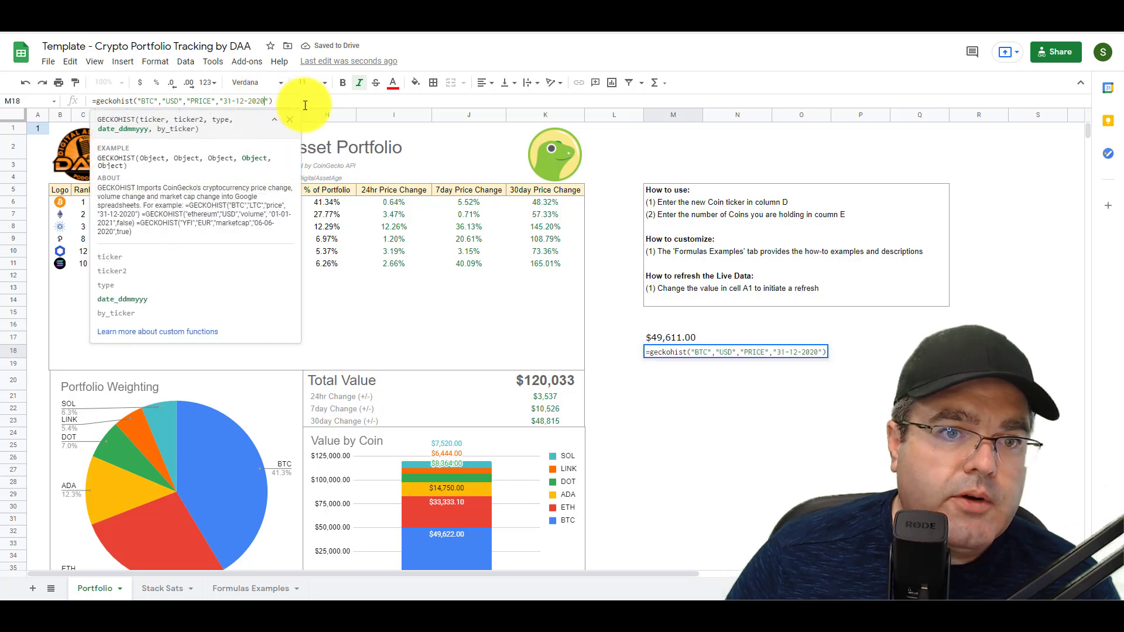
{"action": "key", "text": "BackSpace"}
{"action": "key", "text": "BackSpace"}
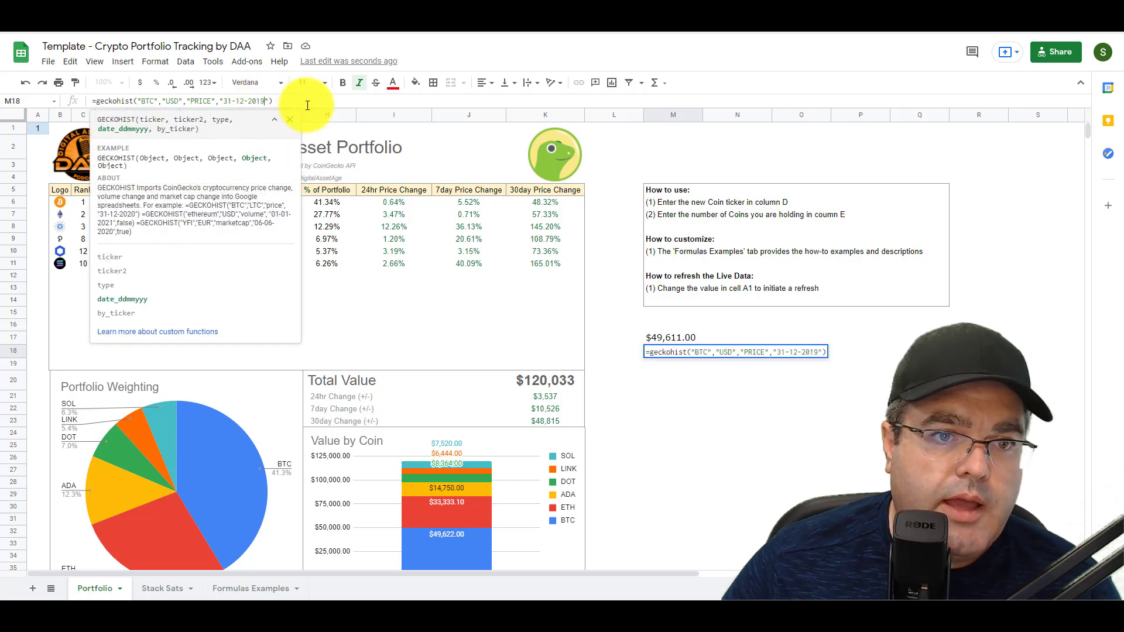
{"action": "key", "text": "Tab"}
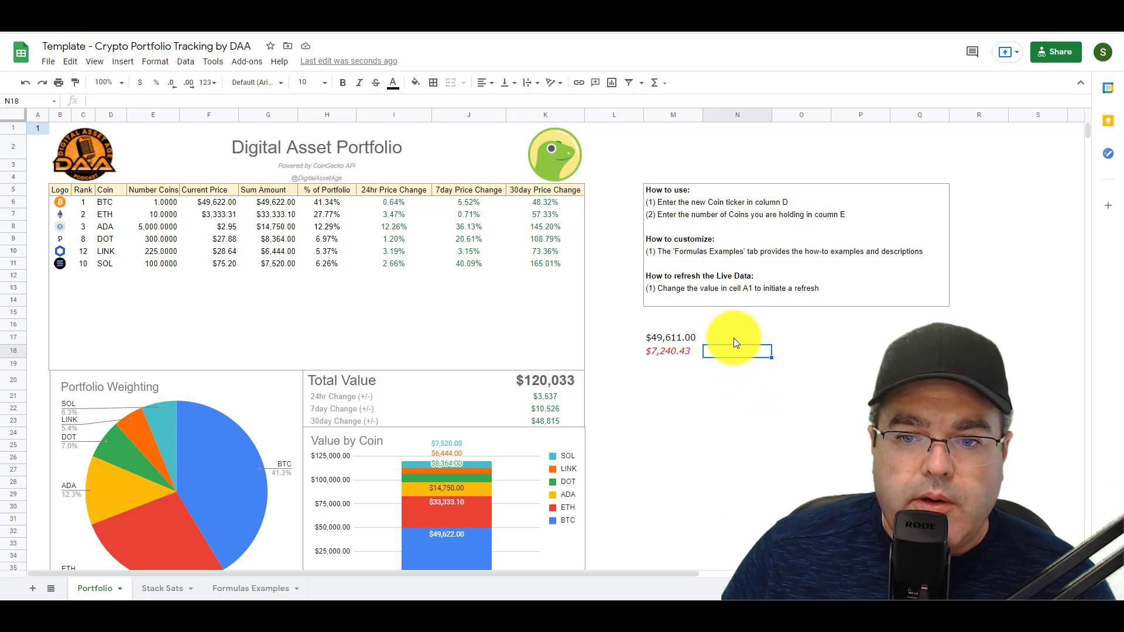
- Replace the first ticker in the M18 geckohist formula with "ETH" and commit the formula
{"action": "key", "text": "Left"}
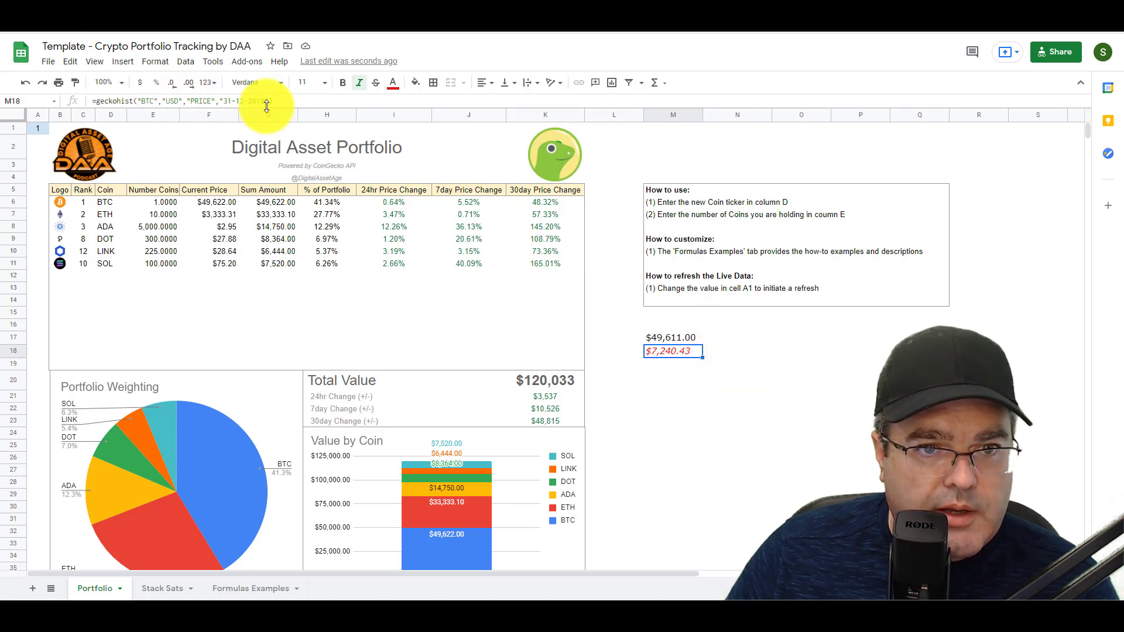
{"action": "double_click", "coordinate": [143, 101]}
{"action": "type", "text": "E"}
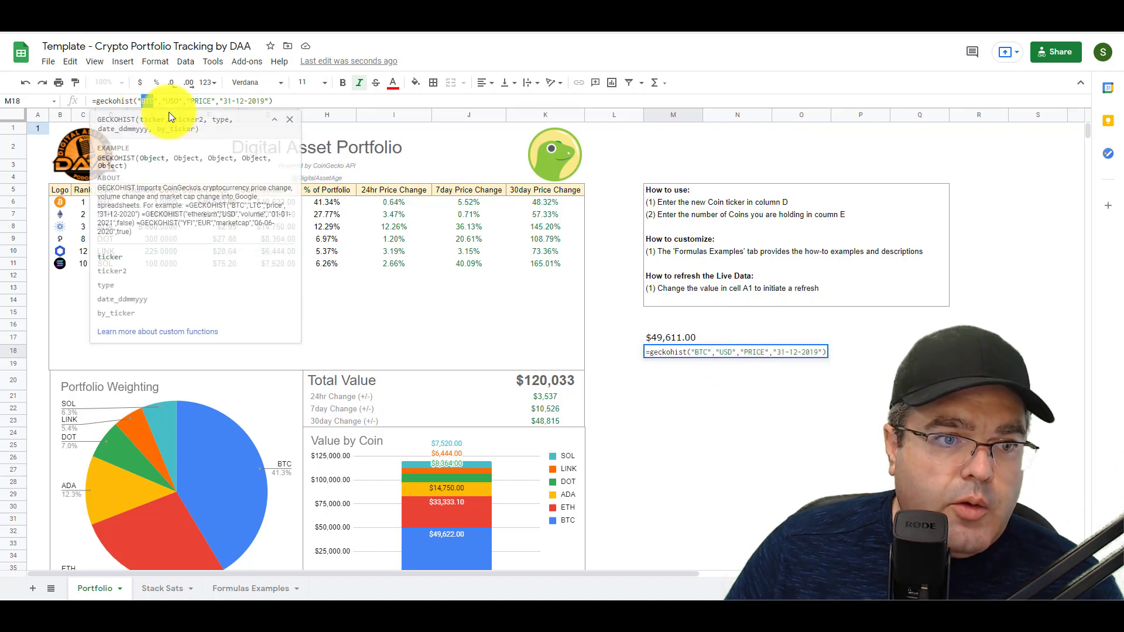
{"action": "type", "text": "TH"}
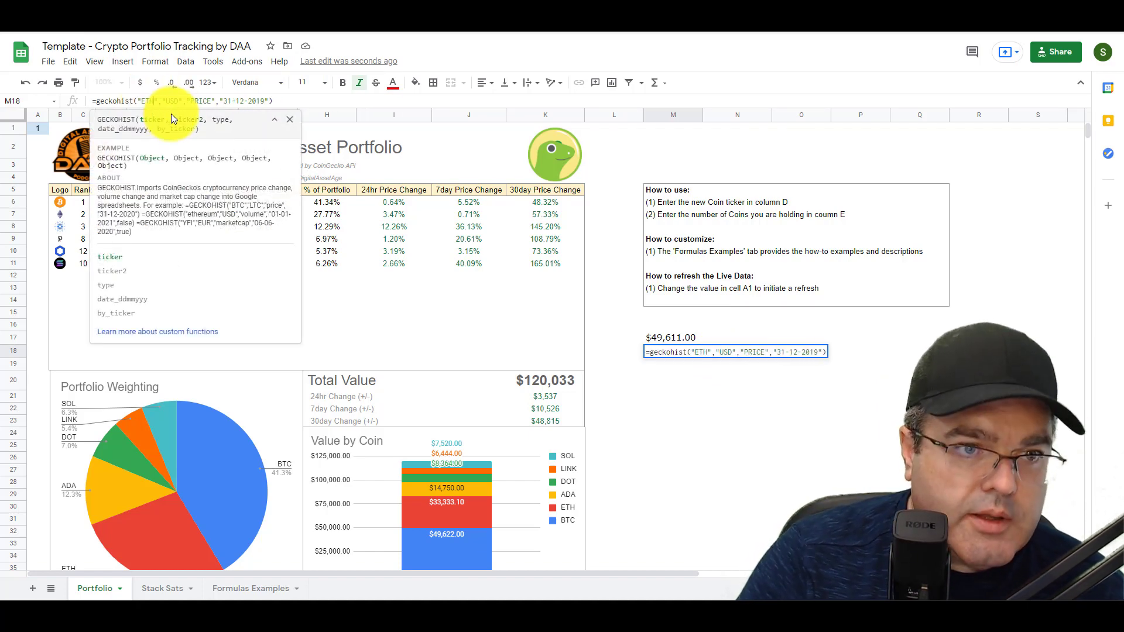
{"action": "left_click", "coordinate": [292, 100]}
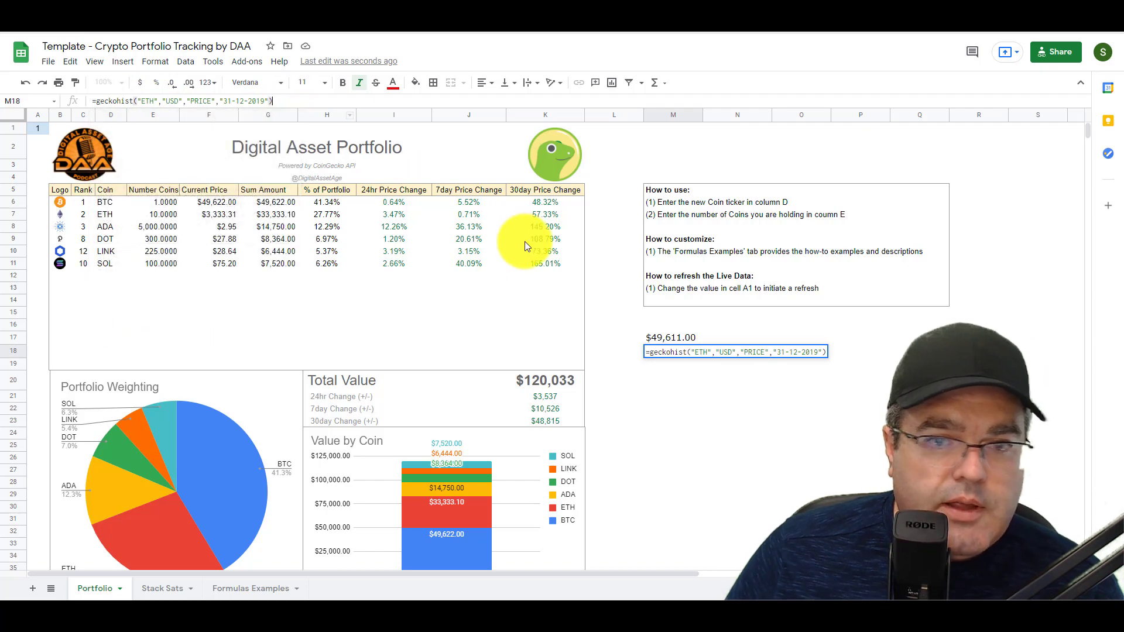
{"action": "key", "text": "Tab"}
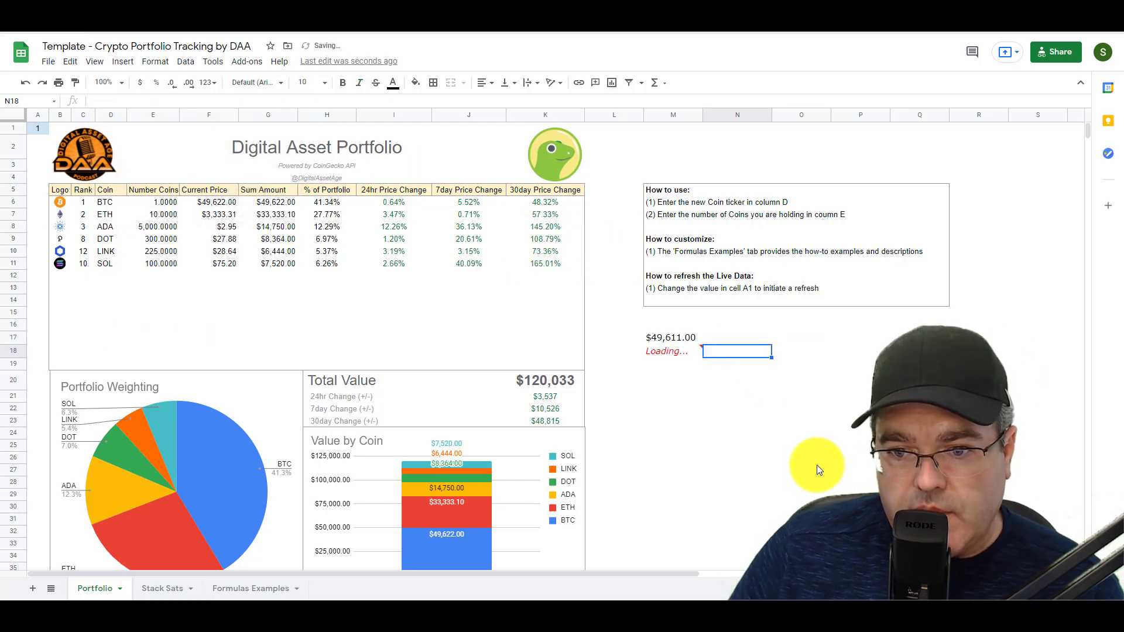
- Set the number format of cell M18 to Automatic
{"action": "key", "text": "Left"}
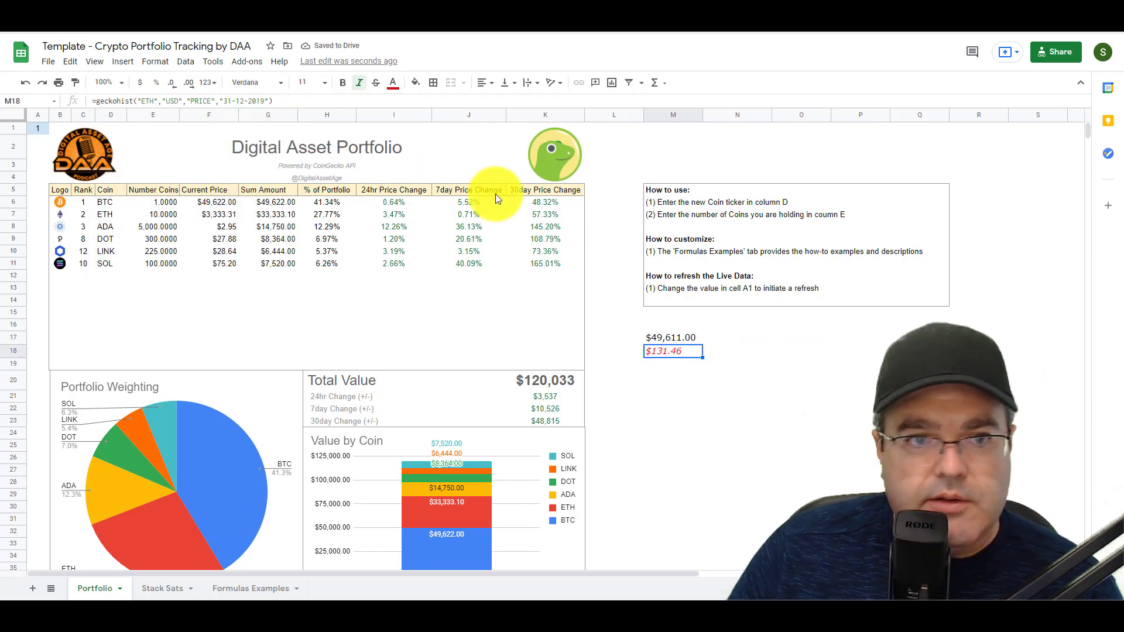
{"action": "left_click", "coordinate": [163, 63]}
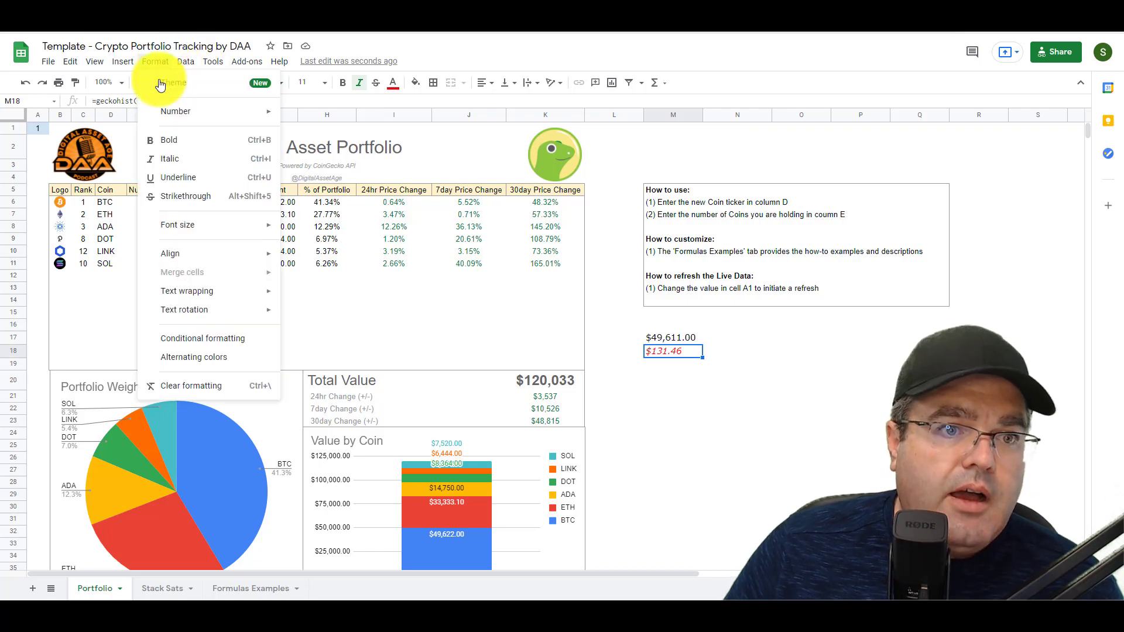
{"action": "mouse_move", "coordinate": [179, 111]}
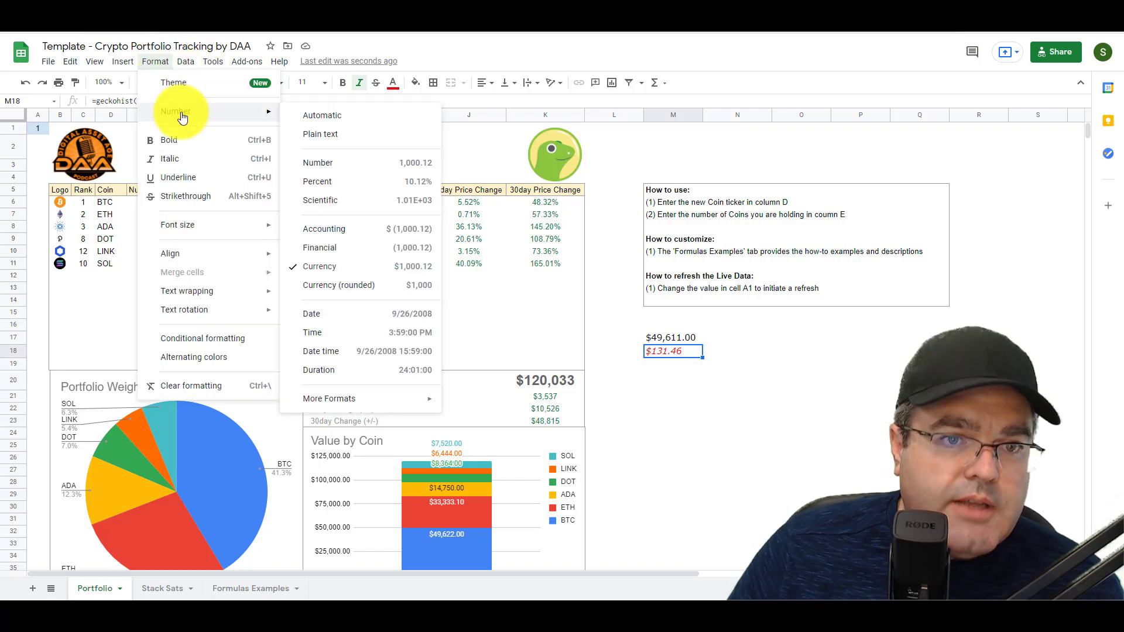
{"action": "left_click", "coordinate": [342, 113]}
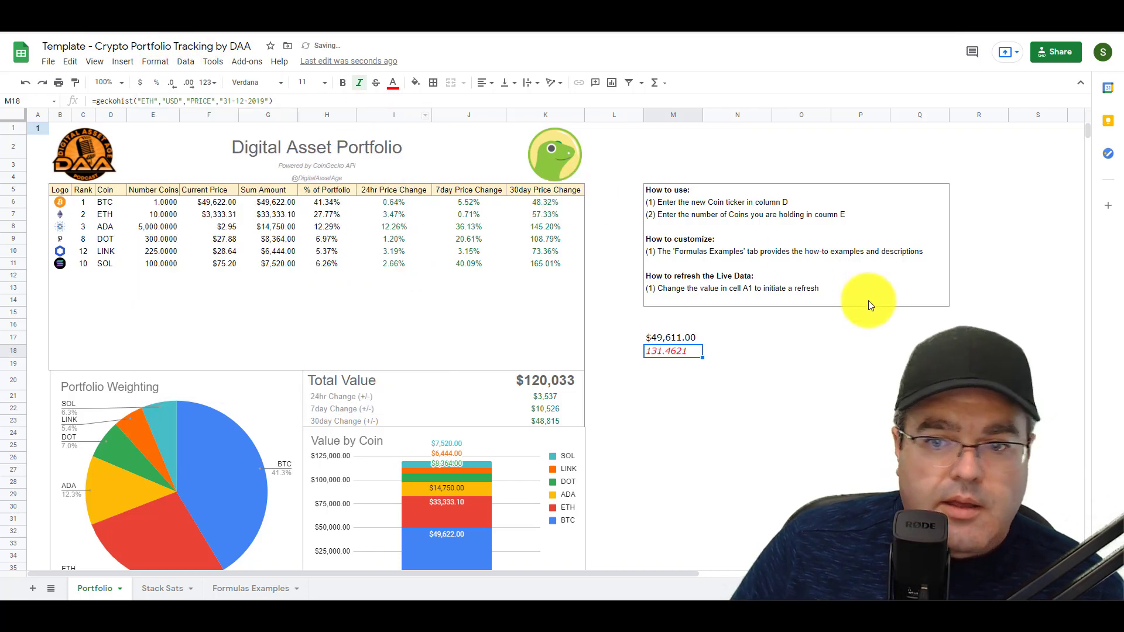
- Replace "USD" with "BTC" as the second ticker in the M18 geckohist formula and commit it
{"action": "left_click", "coordinate": [179, 101]}
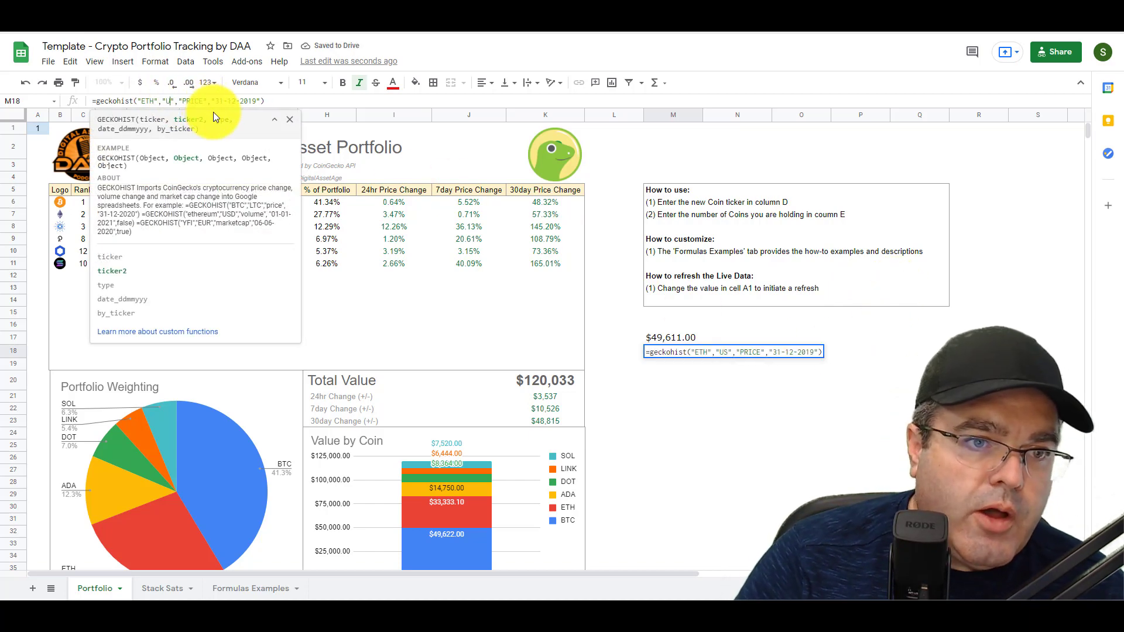
{"action": "key", "text": "BackSpace"}
{"action": "key", "text": "BackSpace"}
{"action": "key", "text": "BackSpace"}
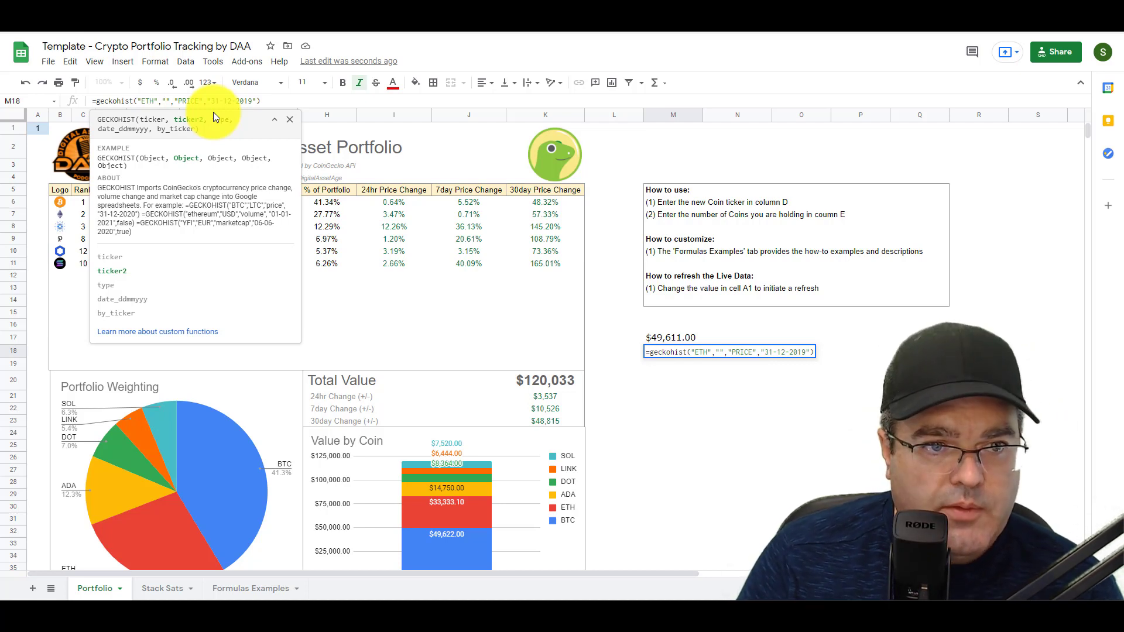
{"action": "type", "text": "BTC"}
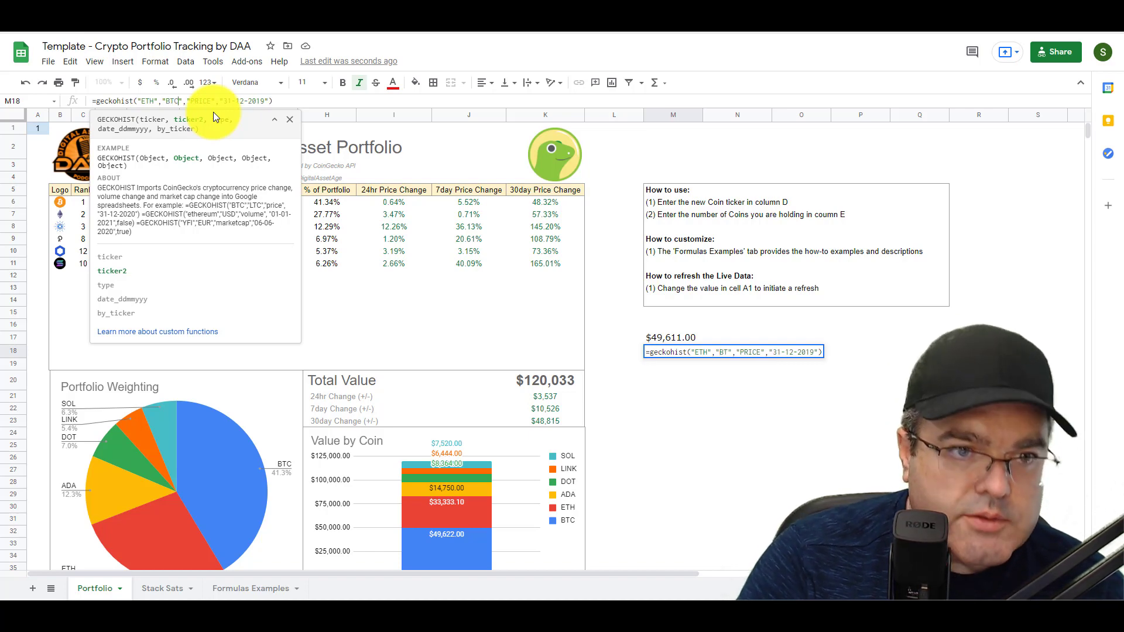
{"action": "left_click", "coordinate": [286, 101]}
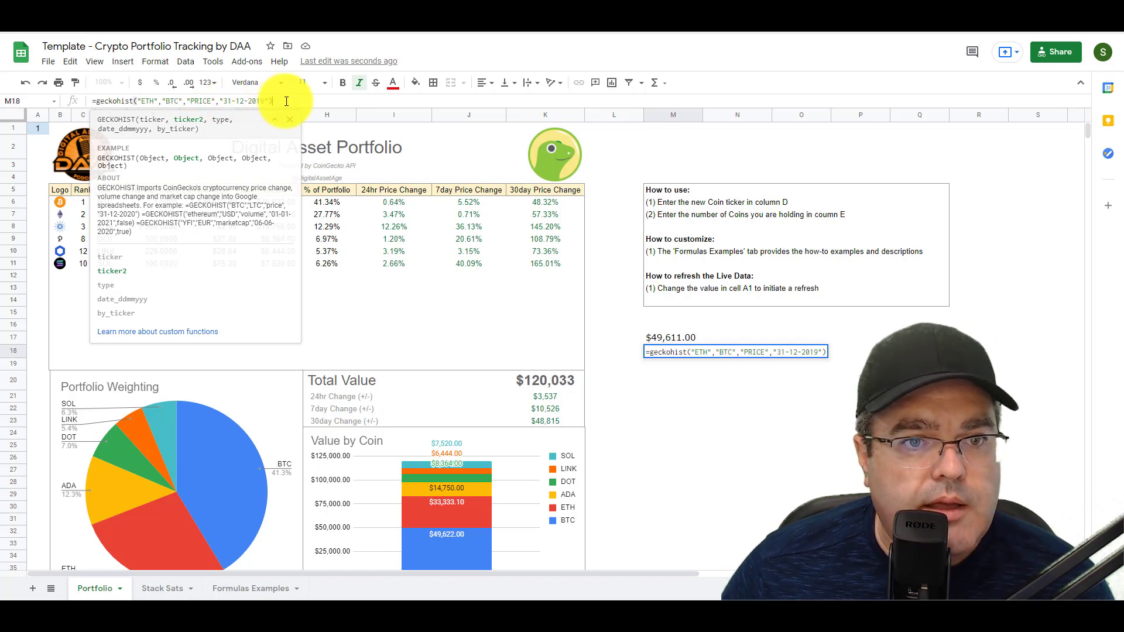
{"action": "key", "text": "Tab"}
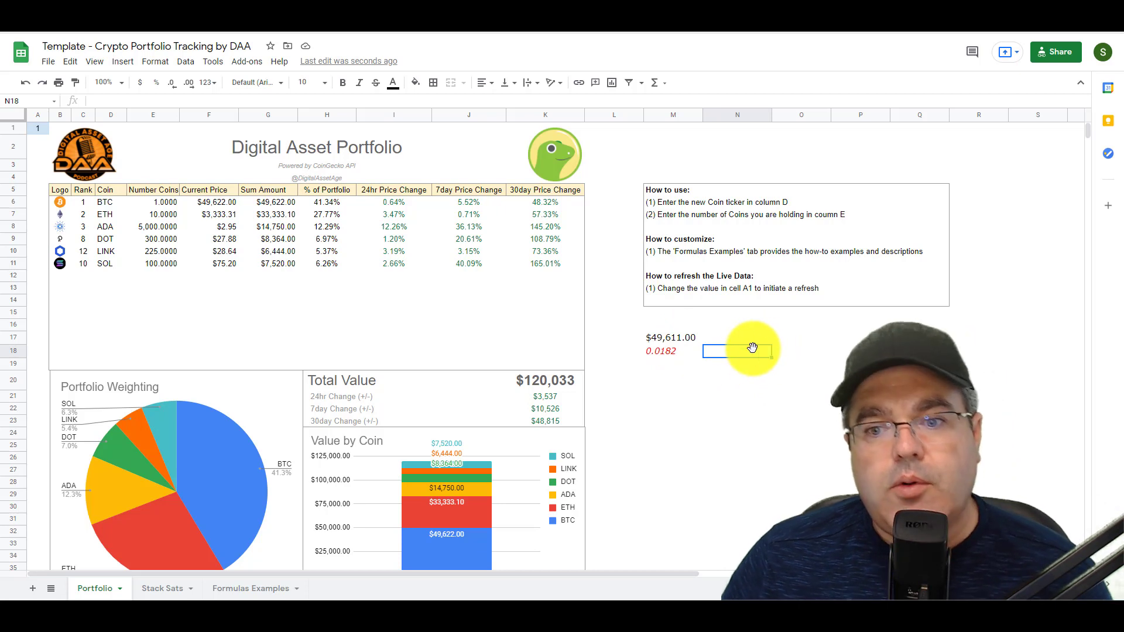
{"action": "left_click", "coordinate": [696, 350]}
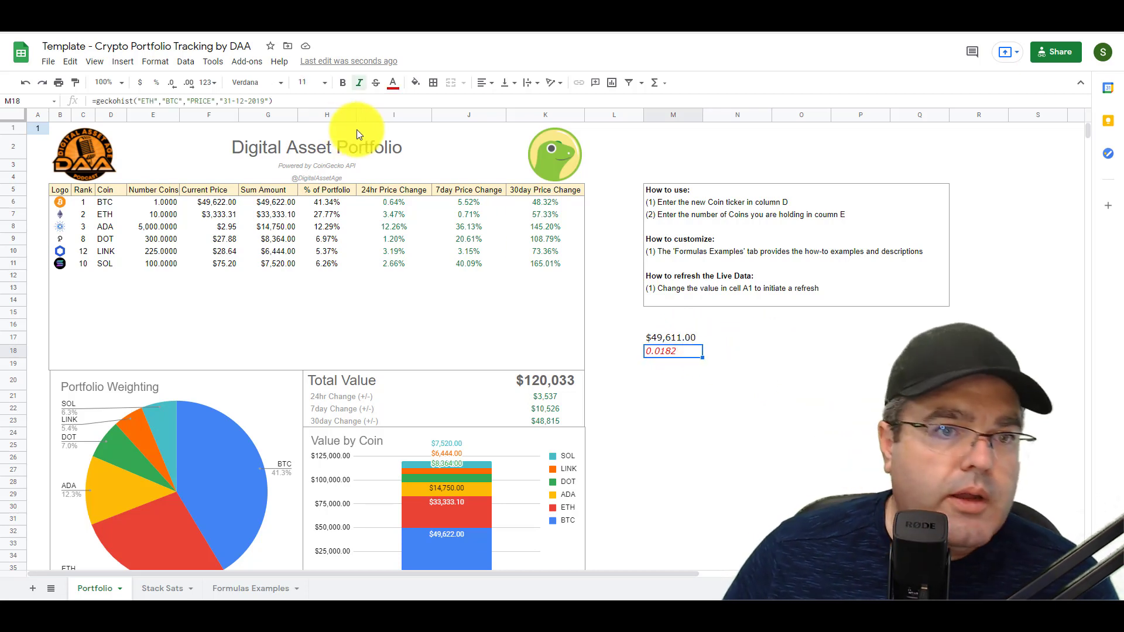
{"action": "left_click", "coordinate": [155, 60]}
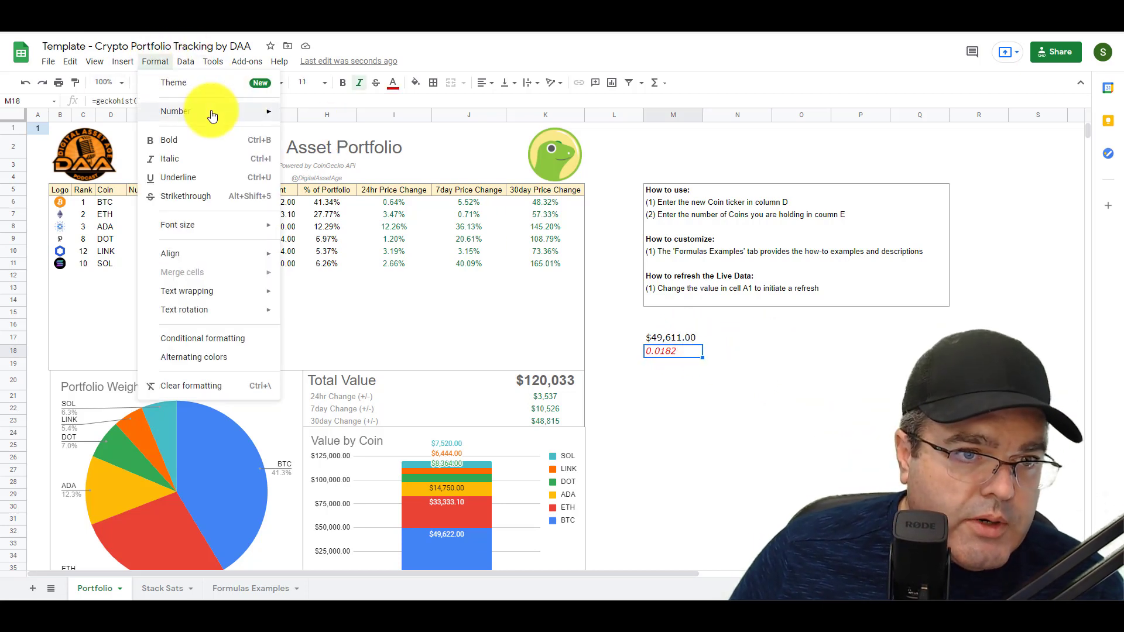
{"action": "mouse_move", "coordinate": [213, 116]}
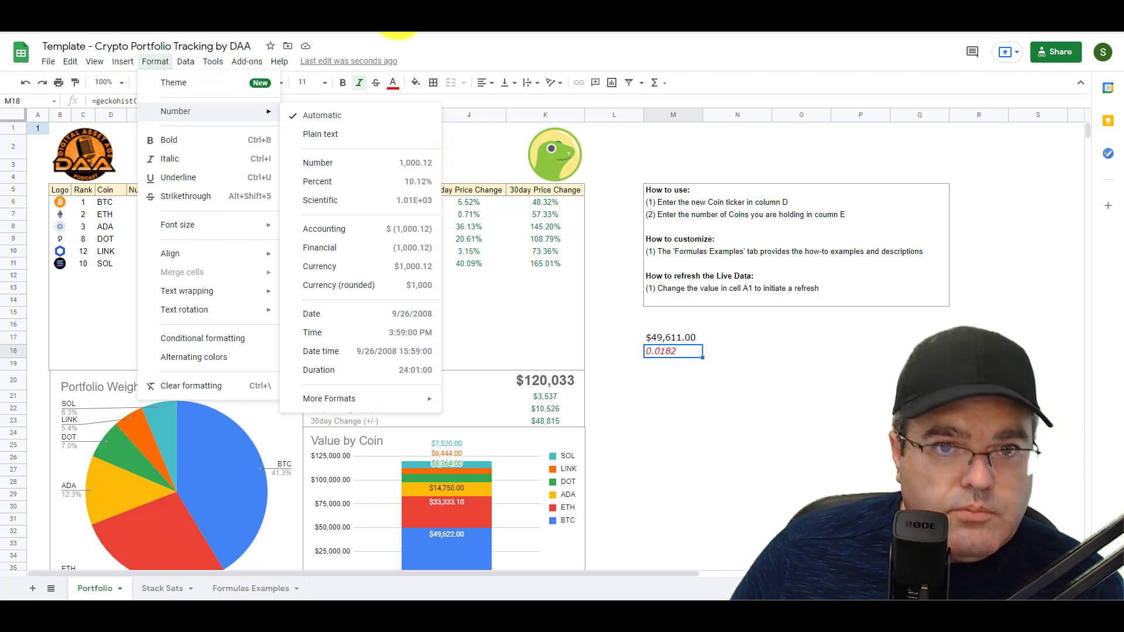
{"action": "left_click", "coordinate": [768, 353]}
{"action": "left_click", "coordinate": [670, 343]}
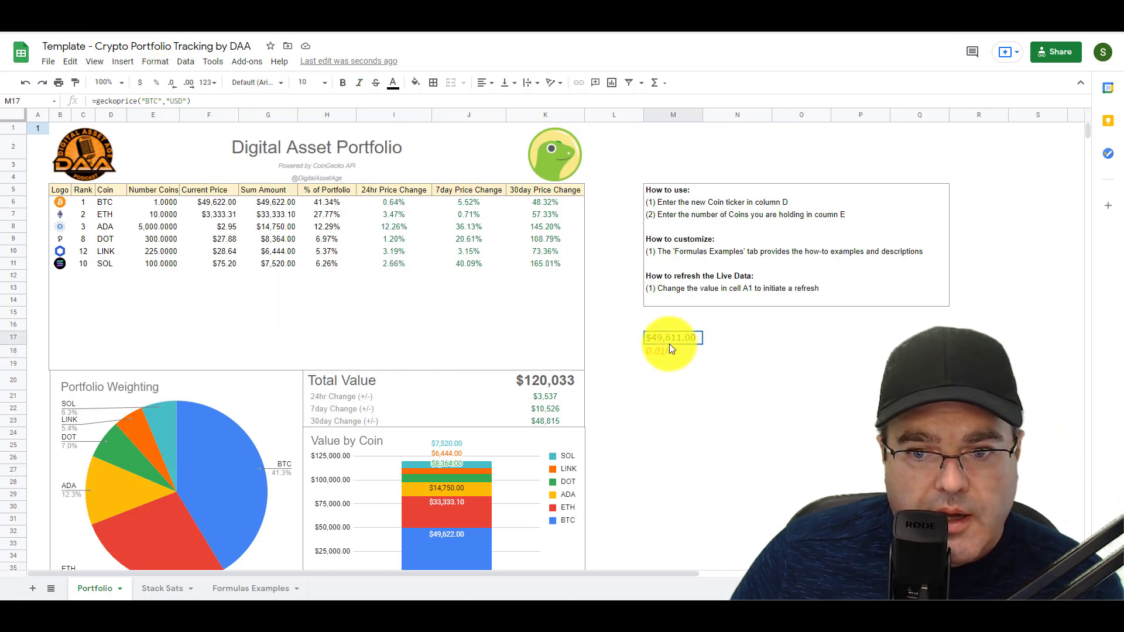
- Increase the decimal places of the ETH/BTC price in cell M18 to eight
{"action": "left_click", "coordinate": [674, 354]}
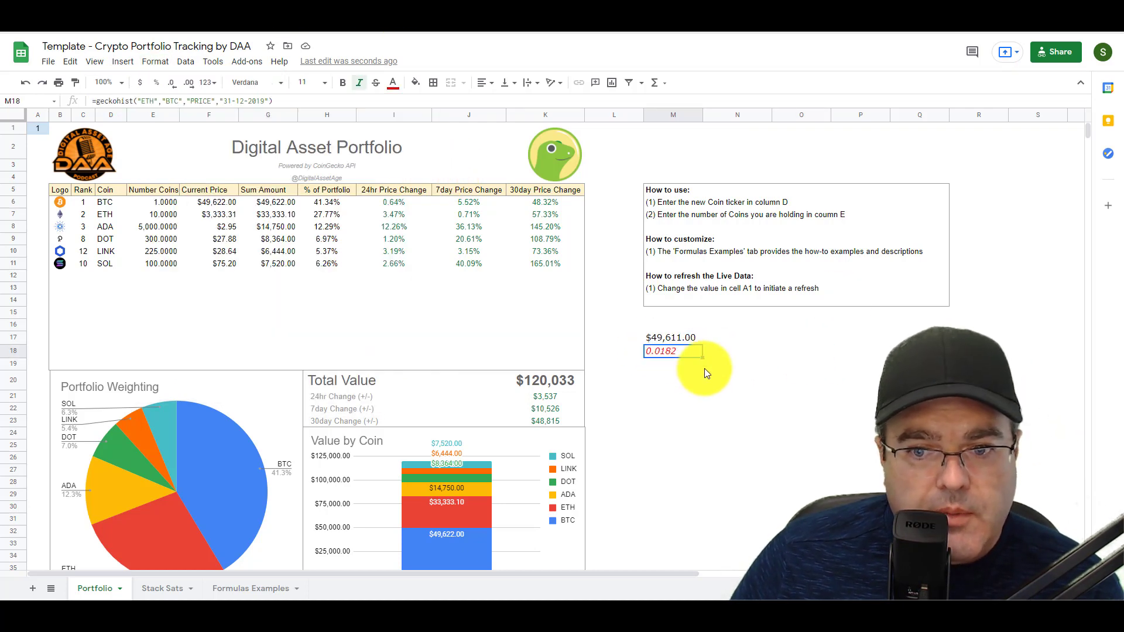
{"action": "left_click", "coordinate": [189, 83]}
{"action": "left_click", "coordinate": [189, 83]}
{"action": "left_click", "coordinate": [189, 83]}
{"action": "left_click", "coordinate": [188, 83]}
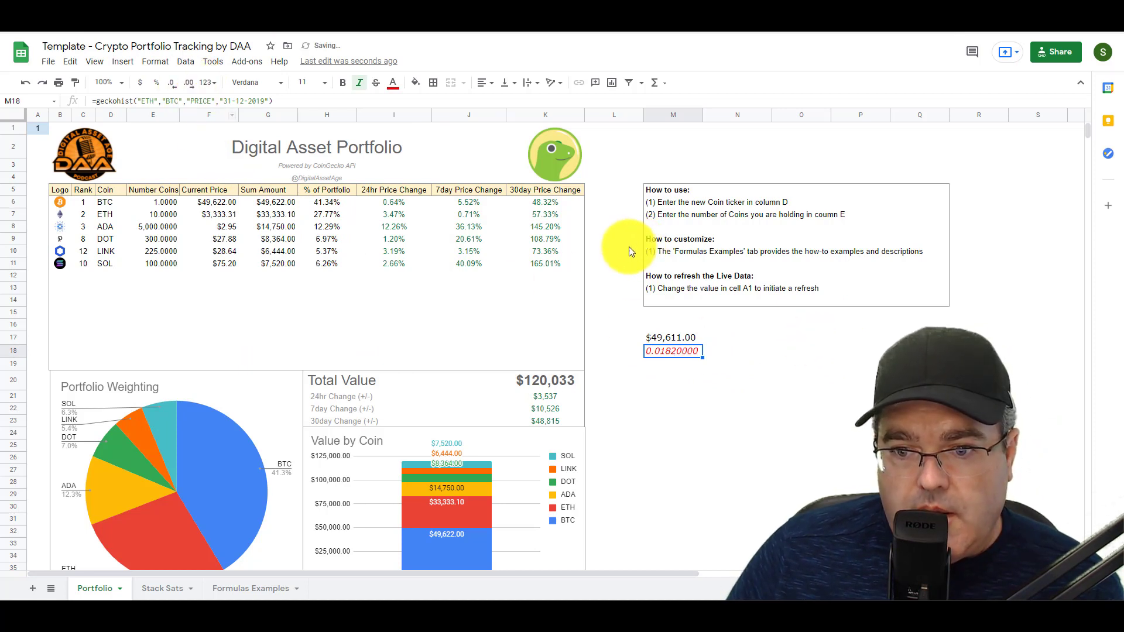
- Clear the test geckohist formula from cell M18 and the geckoprice formula from cell M17
{"action": "left_click", "coordinate": [777, 377]}
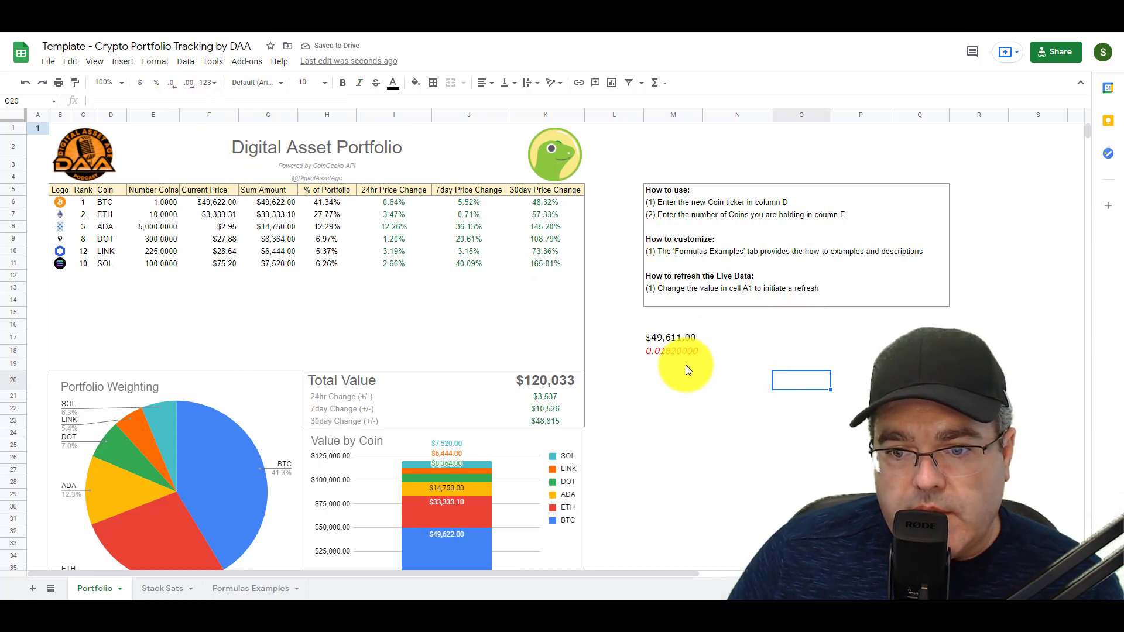
{"action": "left_click", "coordinate": [676, 352]}
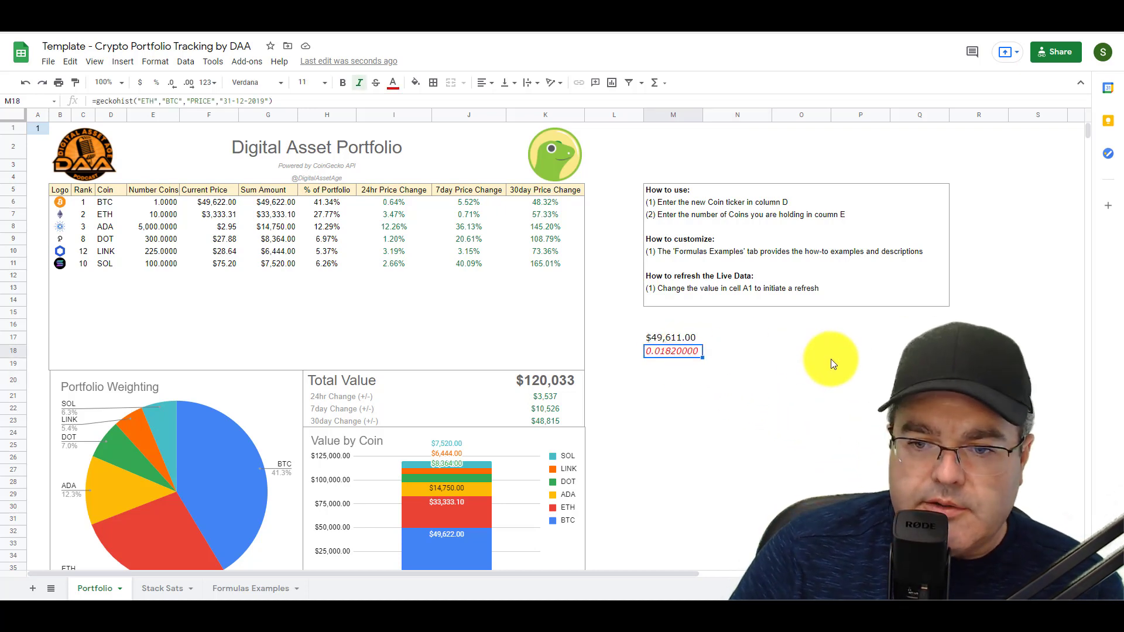
{"action": "key", "text": "Delete"}
{"action": "key", "text": "Right"}
{"action": "key", "text": "Up"}
{"action": "key", "text": "Left"}
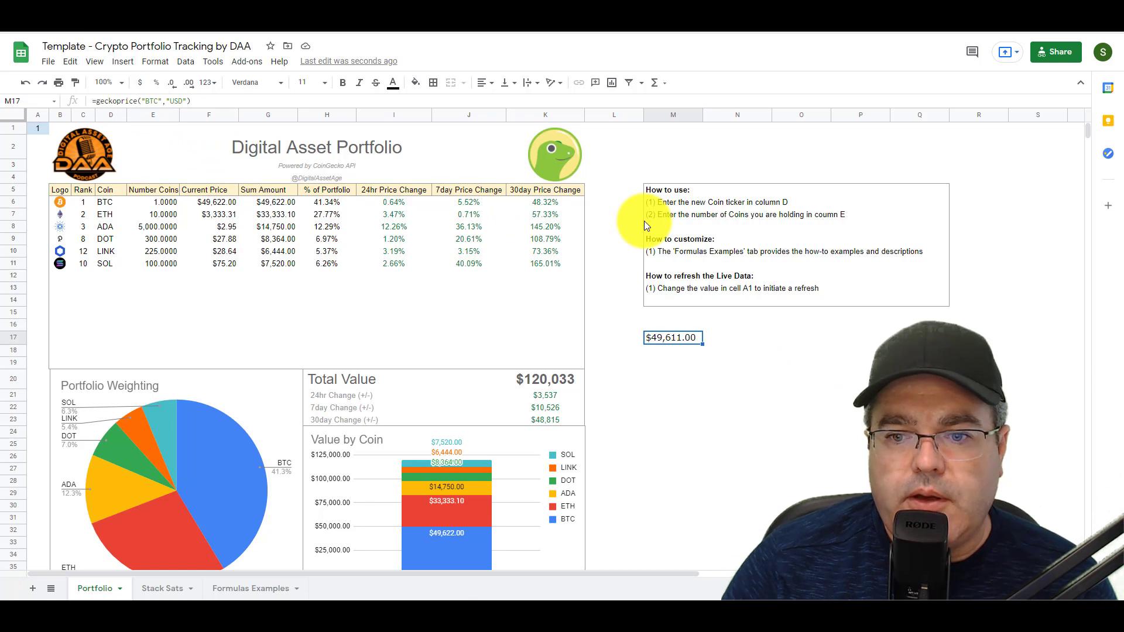
{"action": "key", "text": "Delete"}
{"action": "key", "text": "Right"}
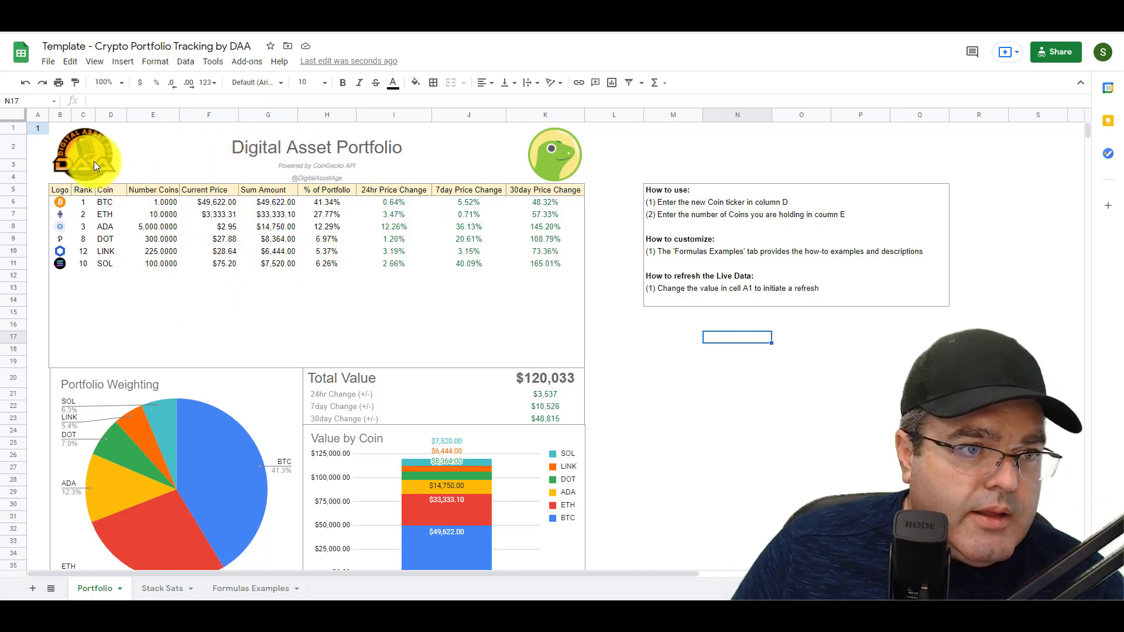
- Examine the refresh cell A1 and the formulas of the BTC row, from the logo through the 30-day price change
{"action": "left_click", "coordinate": [38, 127]}
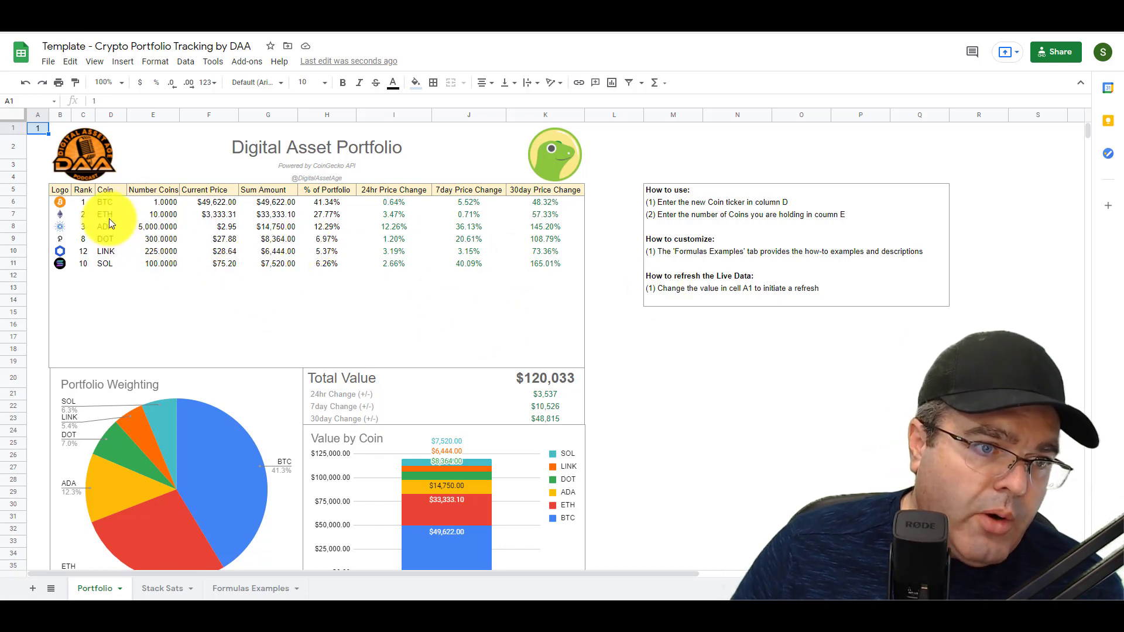
{"action": "left_click", "coordinate": [121, 202]}
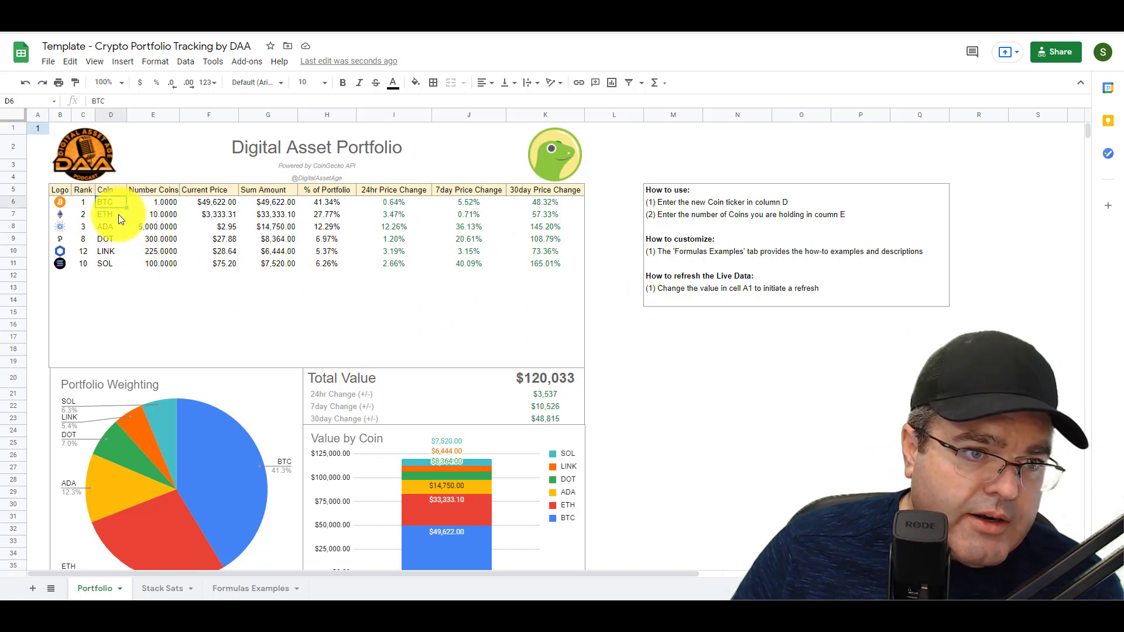
{"action": "left_click", "coordinate": [68, 201]}
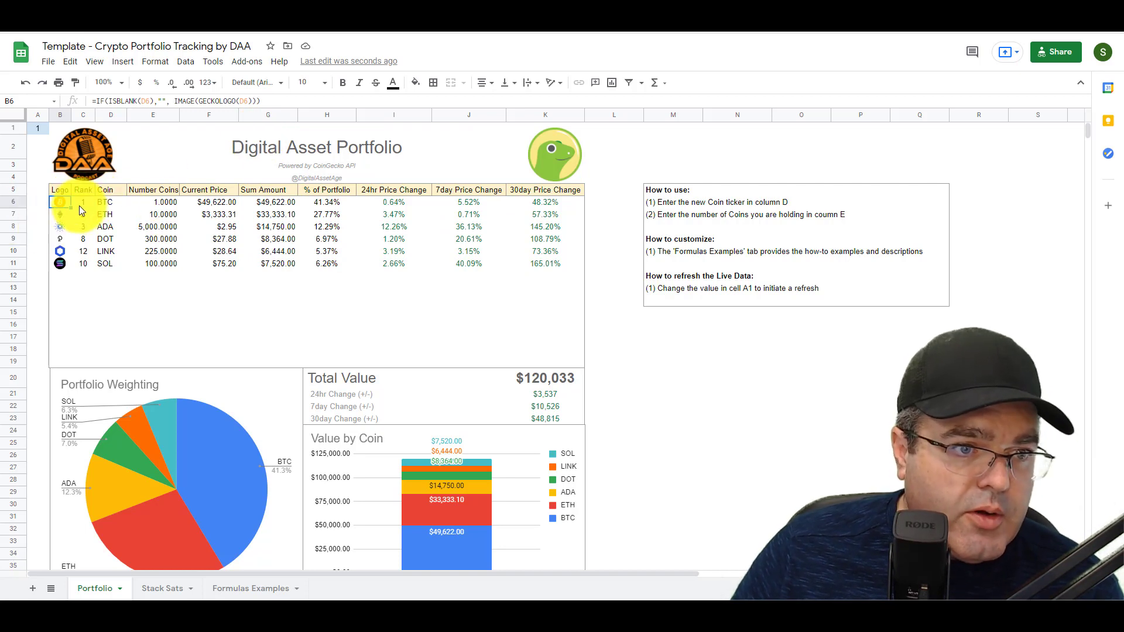
{"action": "key", "text": "Right"}
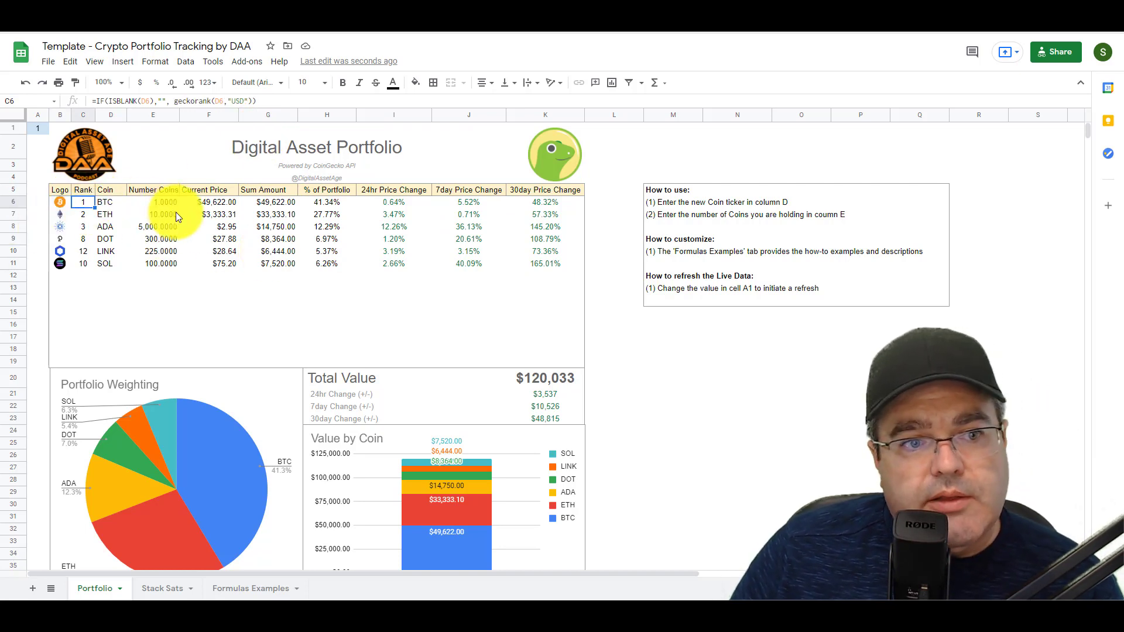
{"action": "key", "text": "Right"}
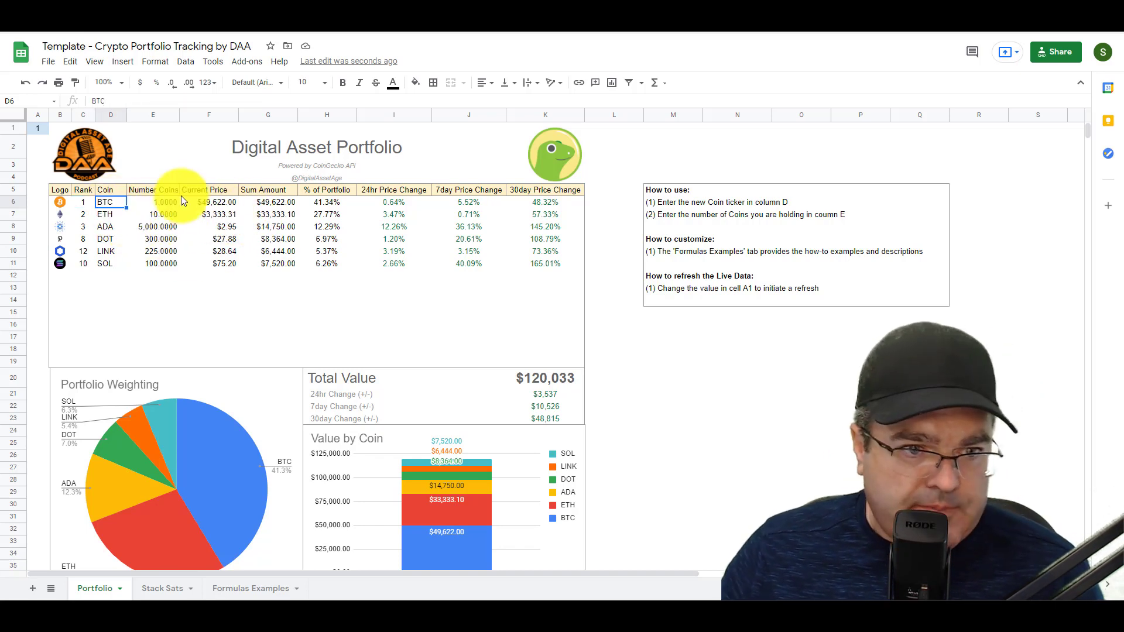
{"action": "left_click", "coordinate": [157, 205]}
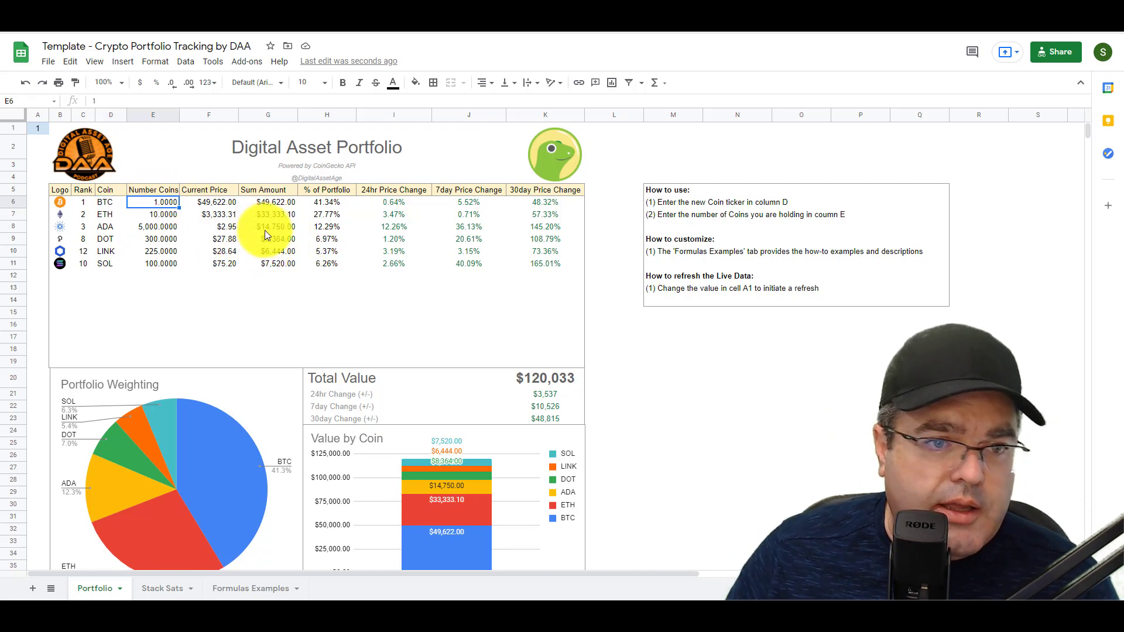
{"action": "key", "text": "Right"}
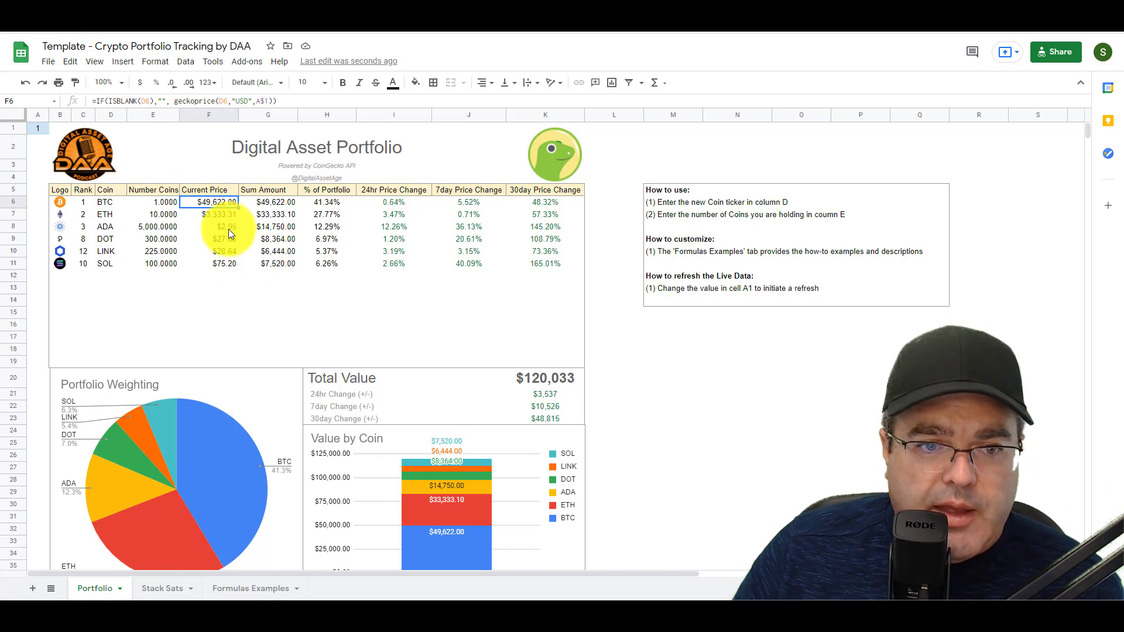
{"action": "key", "text": "Right"}
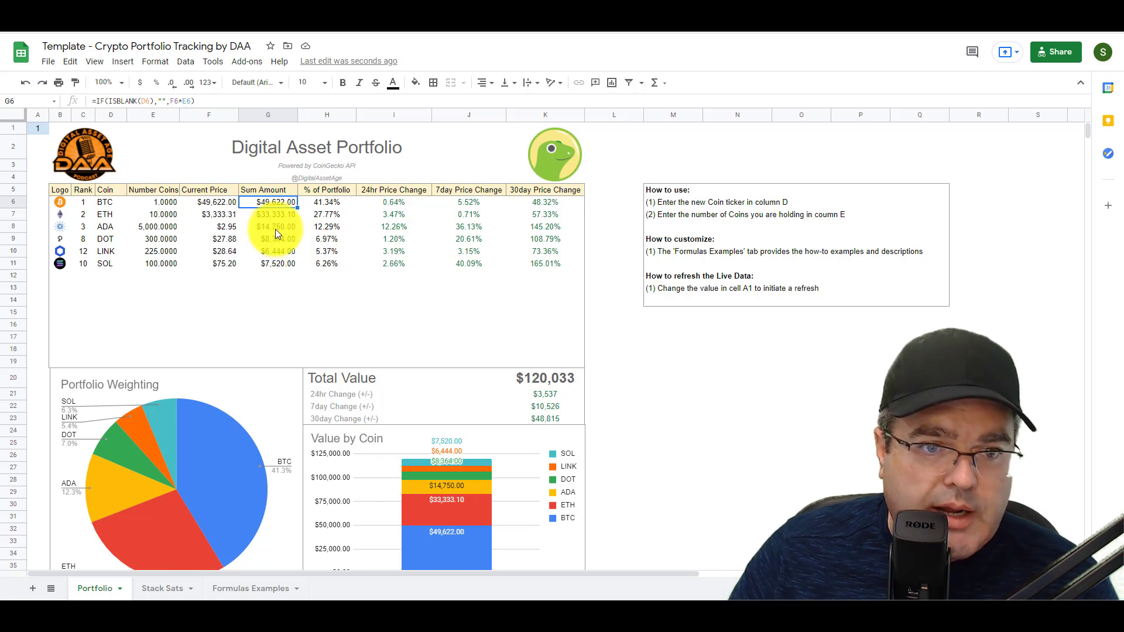
{"action": "key", "text": "Right"}
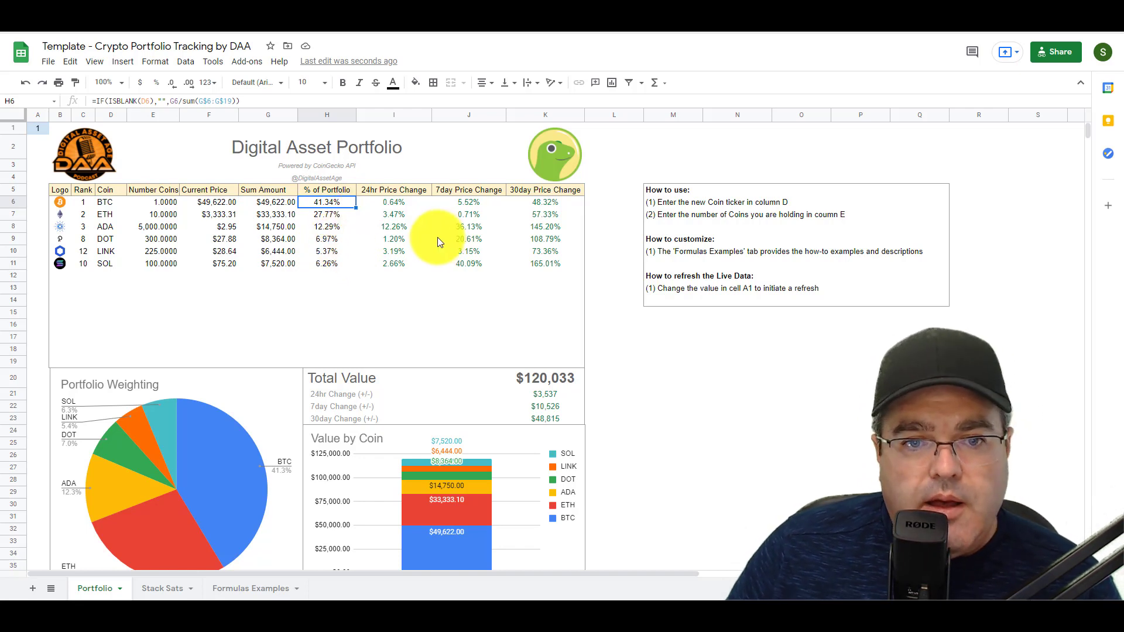
{"action": "key", "text": "Right"}
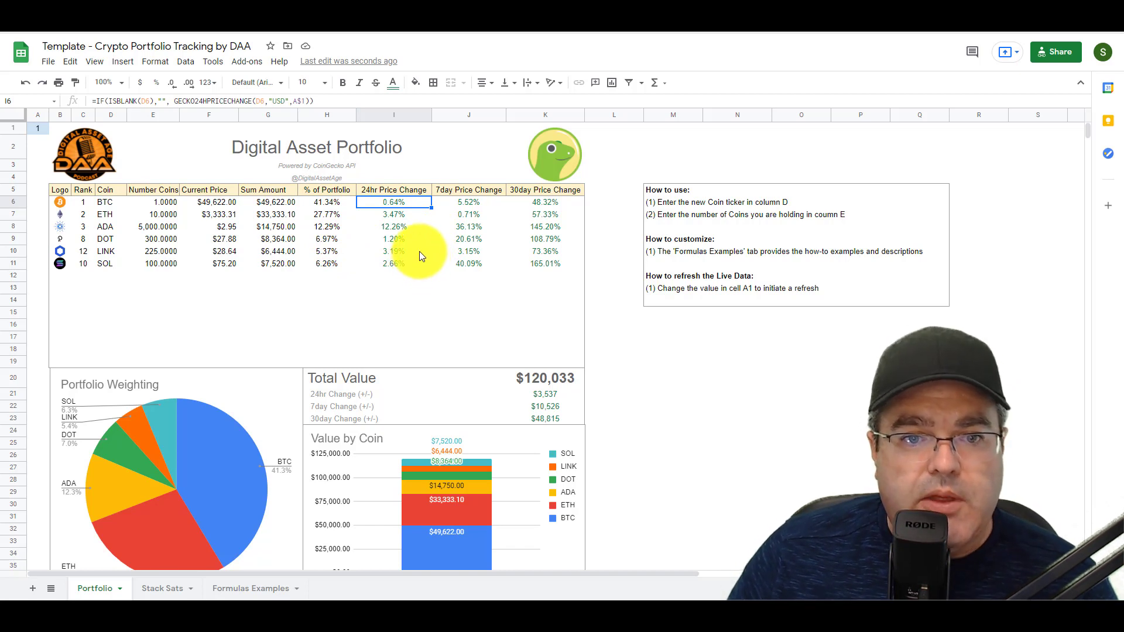
{"action": "key", "text": "Right"}
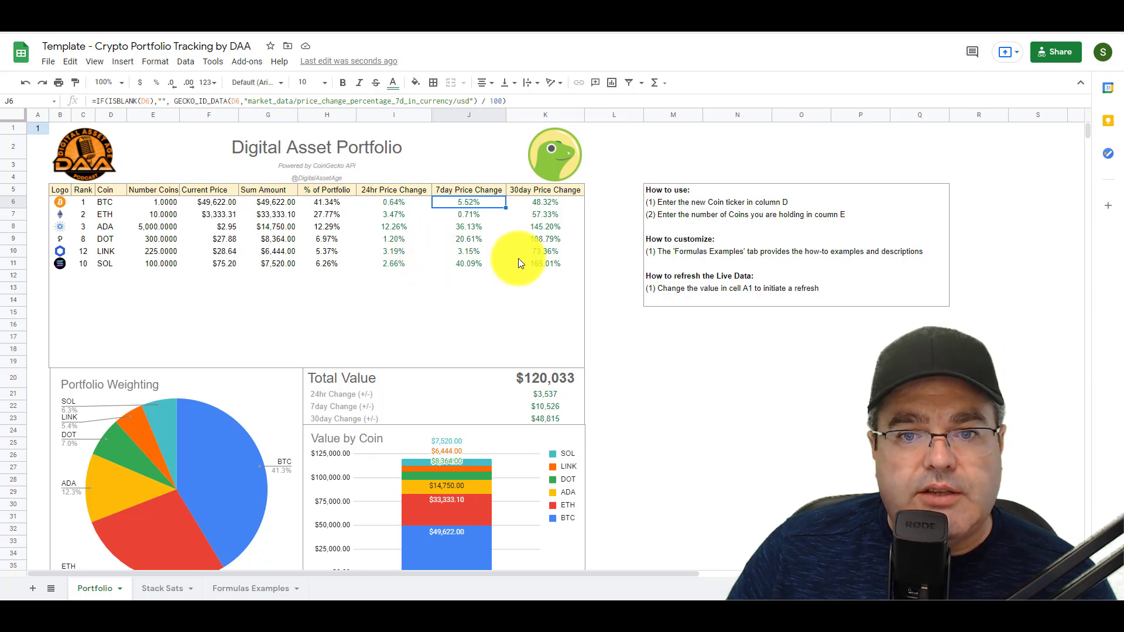
{"action": "key", "text": "Right"}
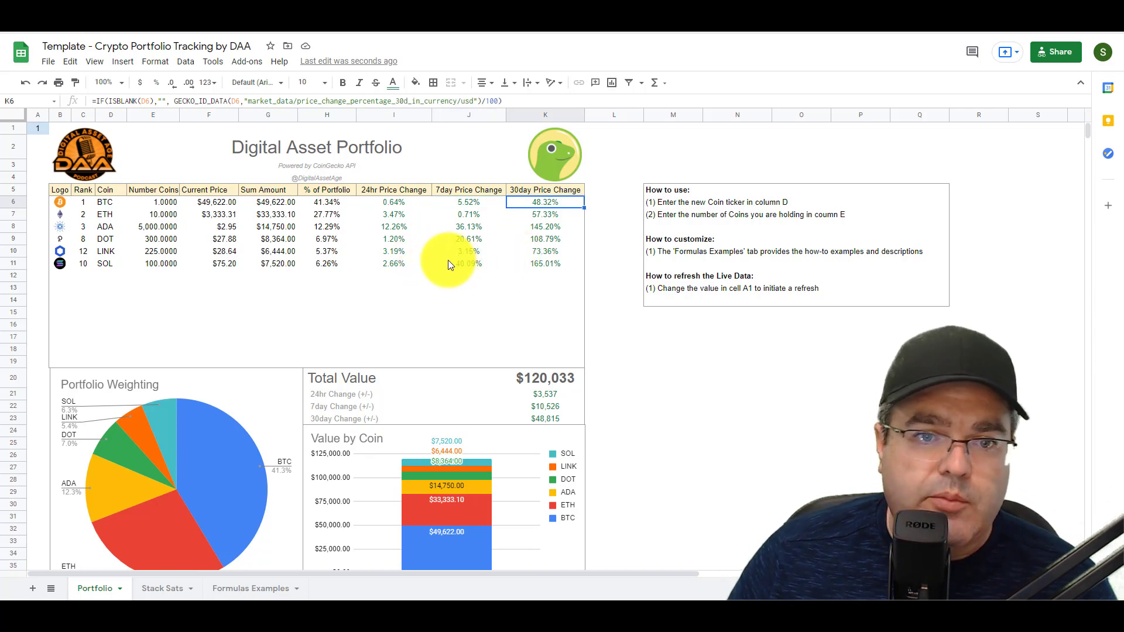
- Review the Portfolio Weighting and Value by Coin charts together with the Total Value summary
{"action": "scroll", "coordinate": [701, 321], "scroll_direction": "down", "scroll_amount": 2}
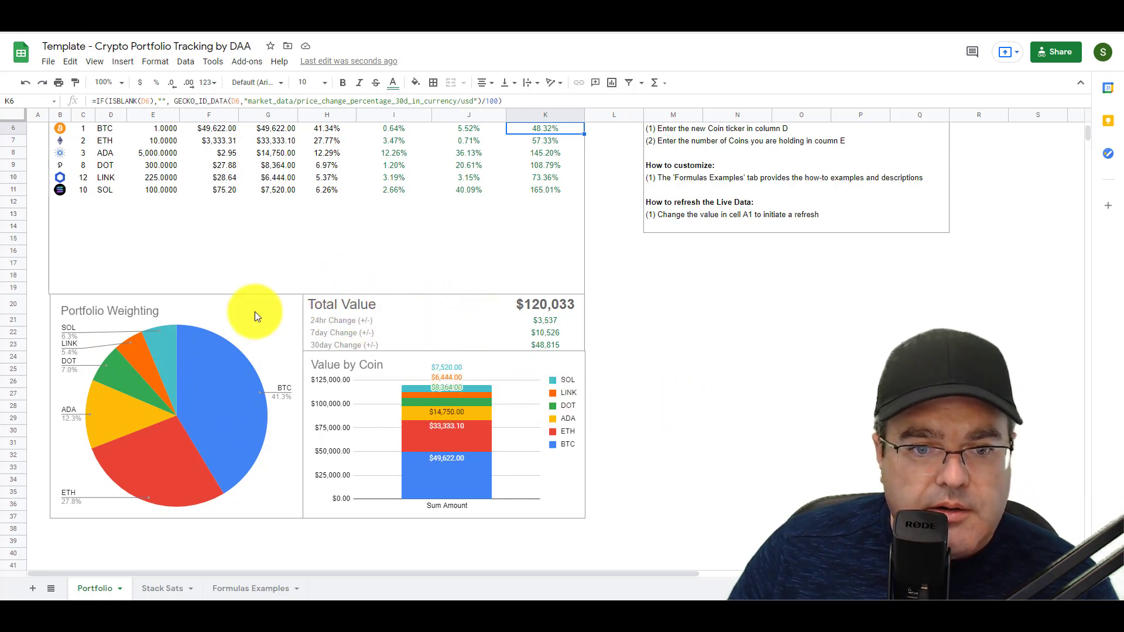
{"action": "scroll", "coordinate": [622, 357], "scroll_direction": "up", "scroll_amount": 2}
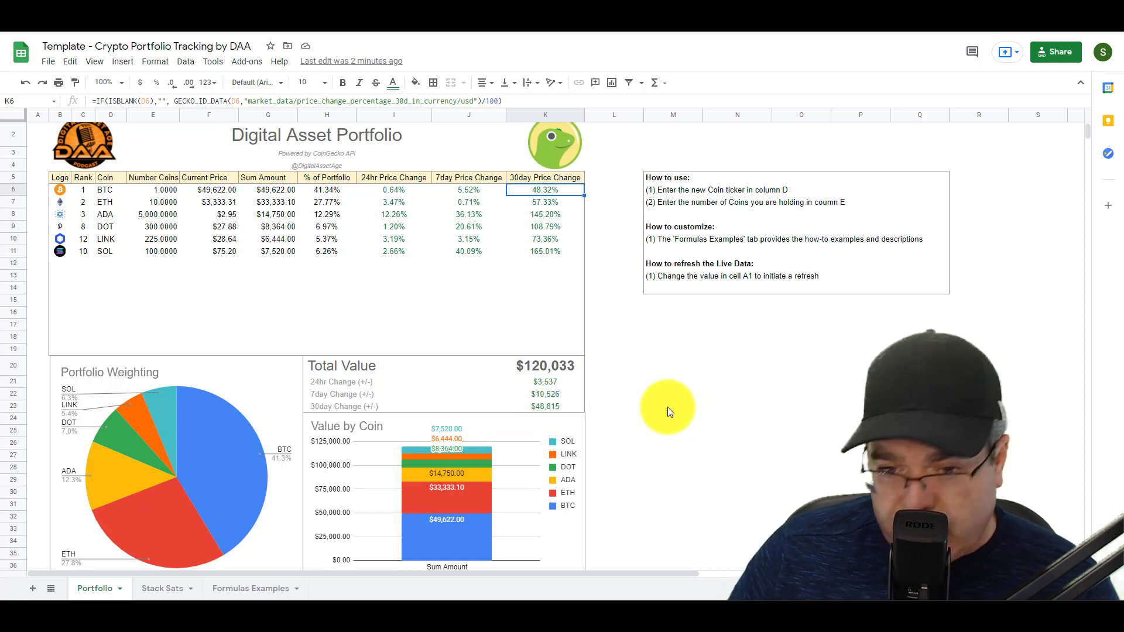
{"action": "left_click", "coordinate": [662, 418]}
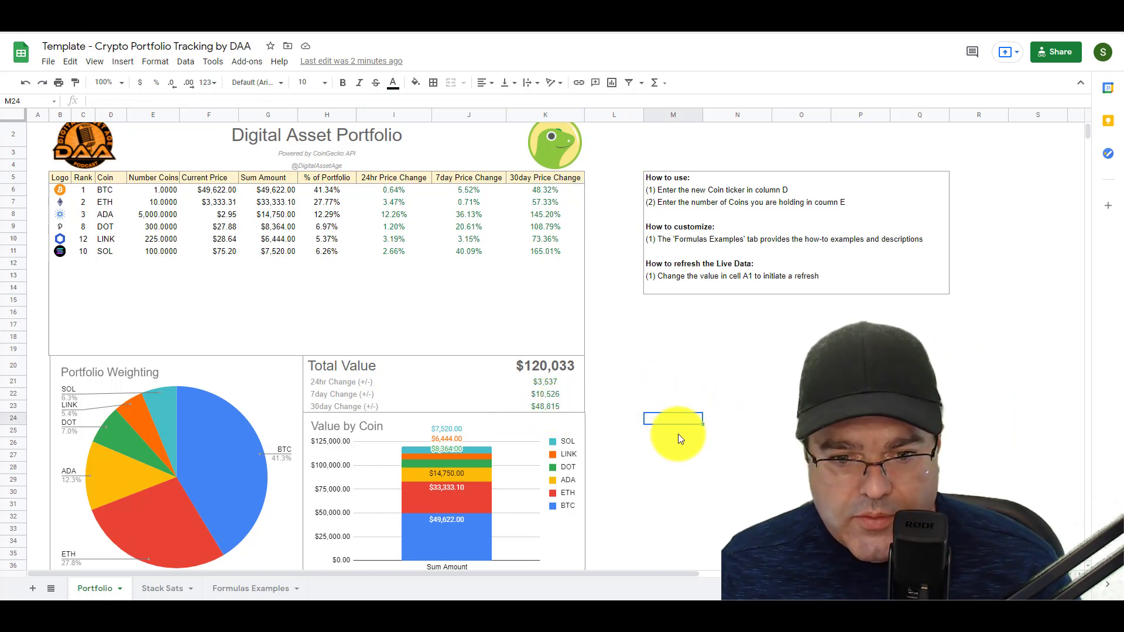
{"action": "scroll", "coordinate": [512, 415], "scroll_direction": "down", "scroll_amount": 1}
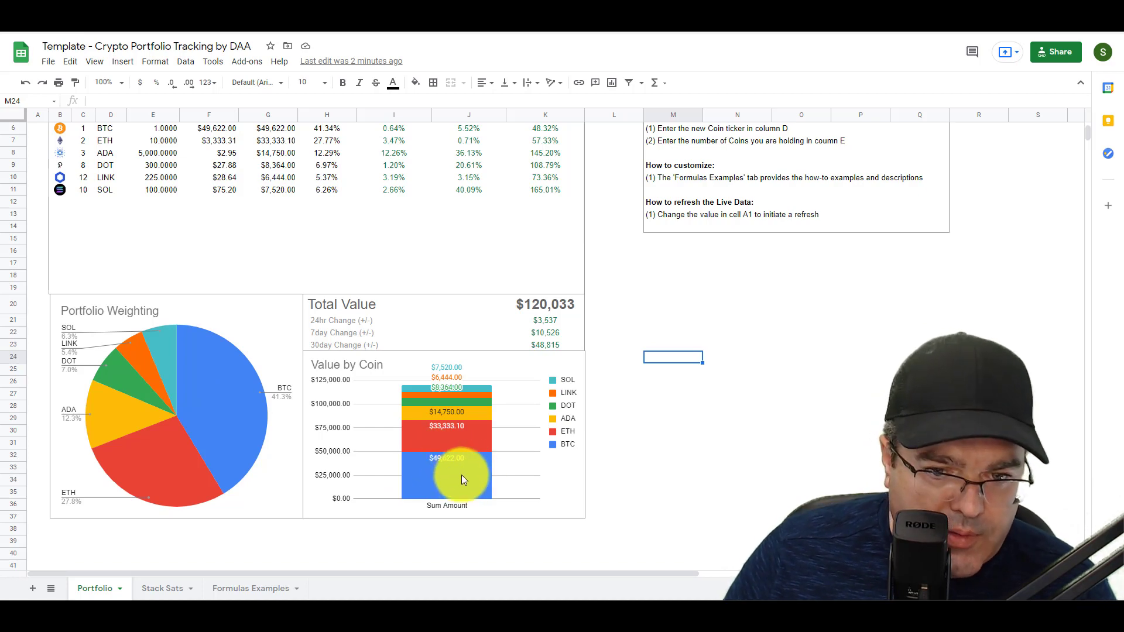
{"action": "scroll", "coordinate": [544, 355], "scroll_direction": "up", "scroll_amount": 2}
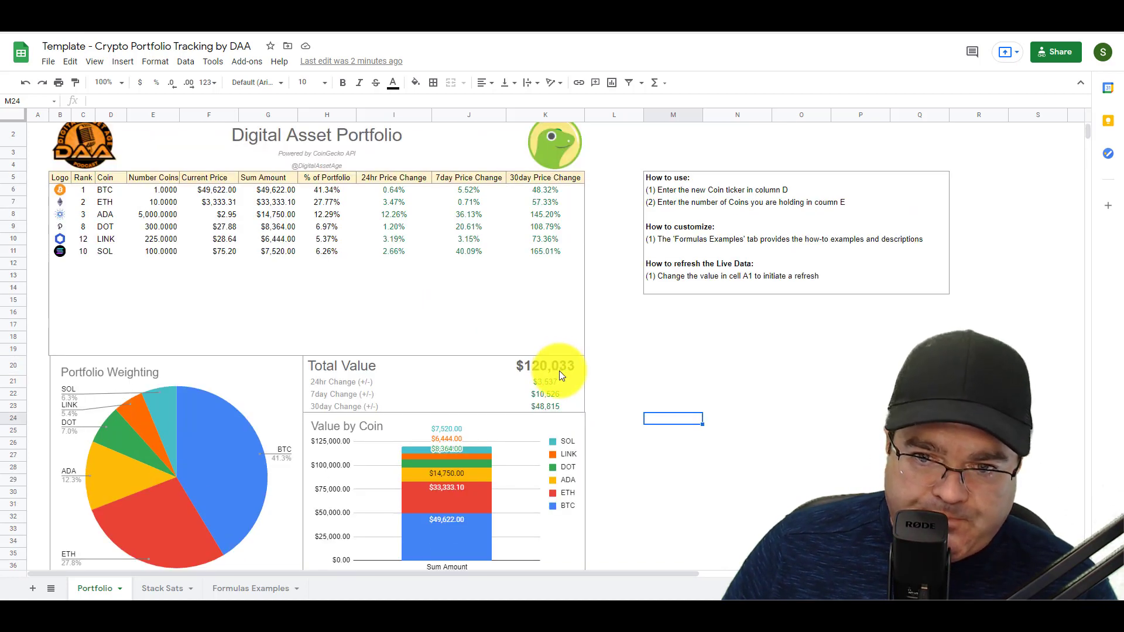
{"action": "scroll", "coordinate": [559, 375], "scroll_direction": "up", "scroll_amount": 1}
{"action": "left_click", "coordinate": [812, 351]}
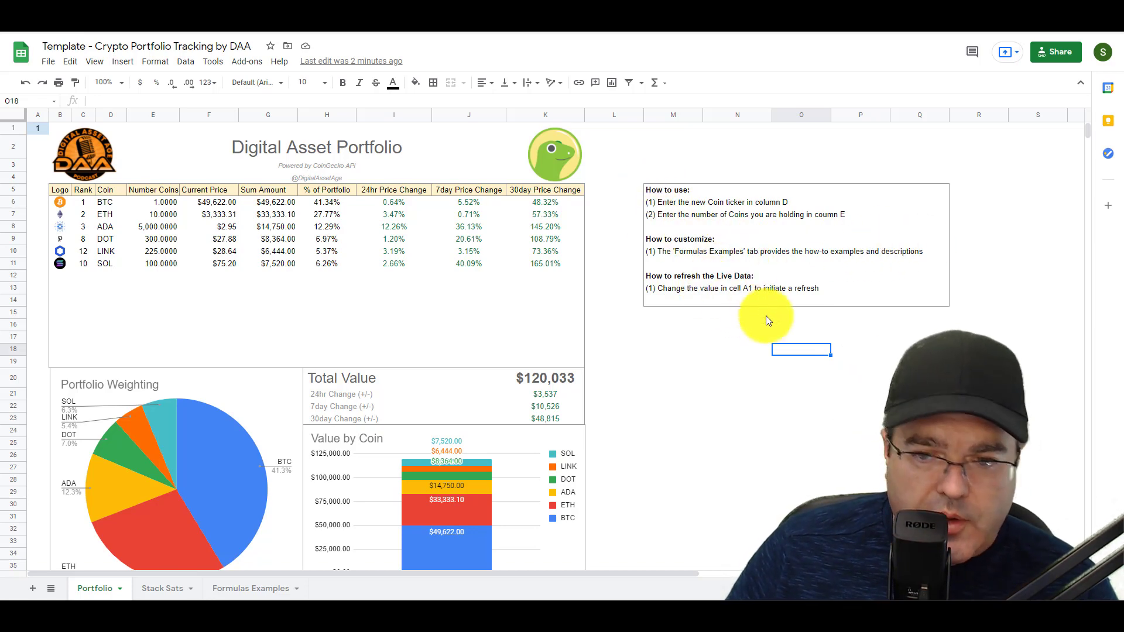
- Examine the helper table of 24h, 7d and 30d sums in rows 53 to 69 against the Total Value change figures
{"action": "scroll", "coordinate": [761, 316], "scroll_direction": "down", "scroll_amount": 5}
{"action": "scroll", "coordinate": [726, 299], "scroll_direction": "down", "scroll_amount": 1}
{"action": "scroll", "coordinate": [725, 304], "scroll_direction": "down", "scroll_amount": 6}
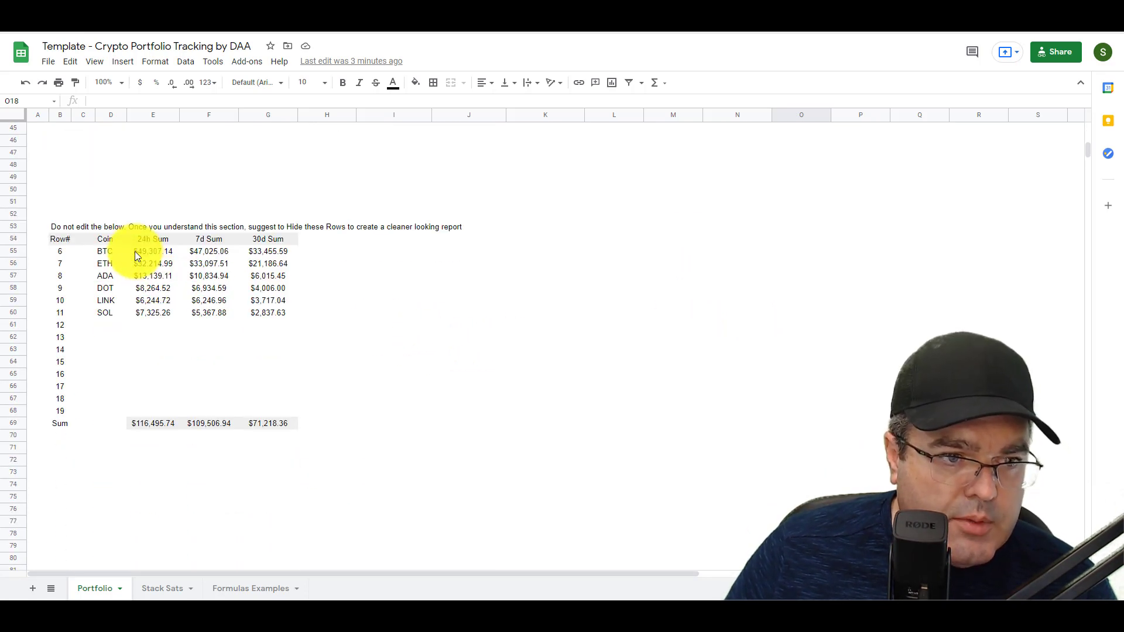
{"action": "scroll", "coordinate": [255, 320], "scroll_direction": "up", "scroll_amount": 7}
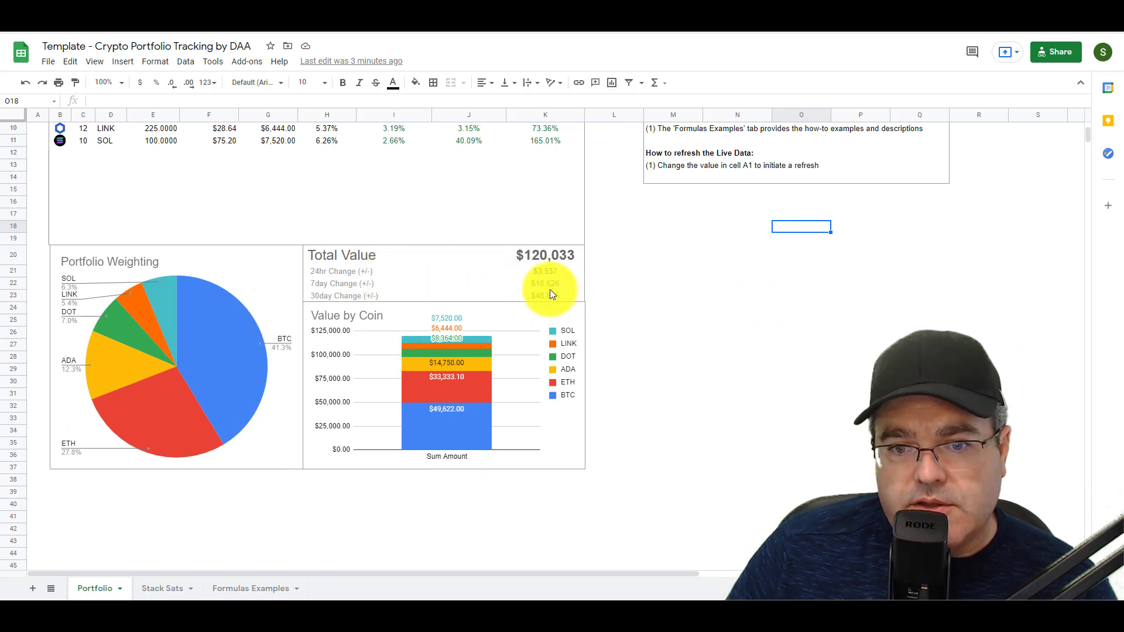
{"action": "scroll", "coordinate": [673, 310], "scroll_direction": "down", "scroll_amount": 7}
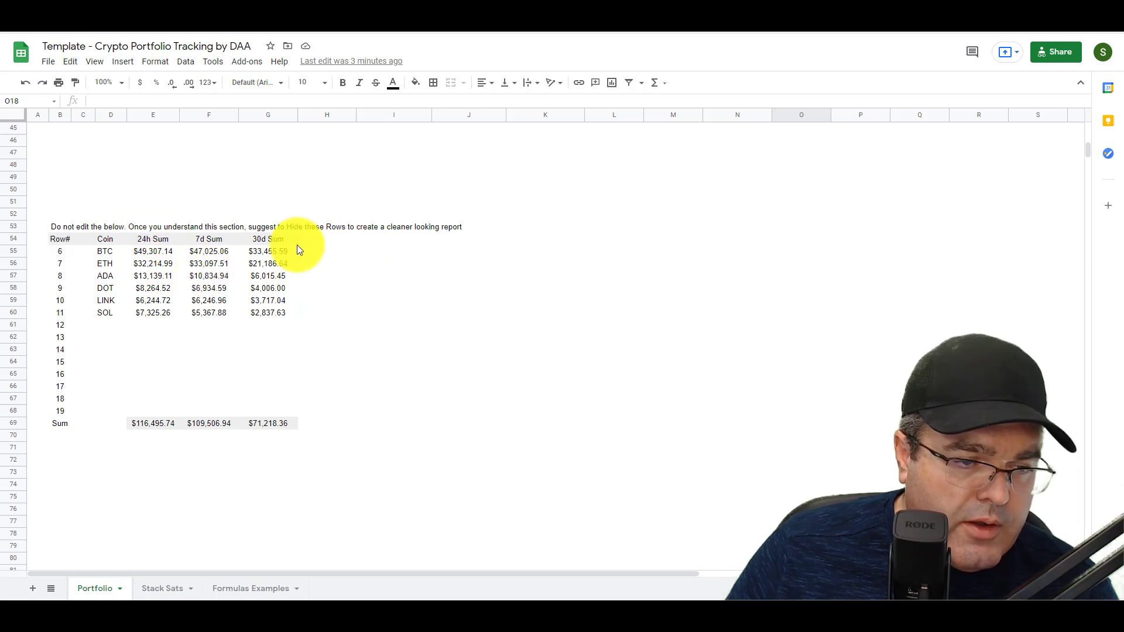
{"action": "left_click", "coordinate": [12, 227]}
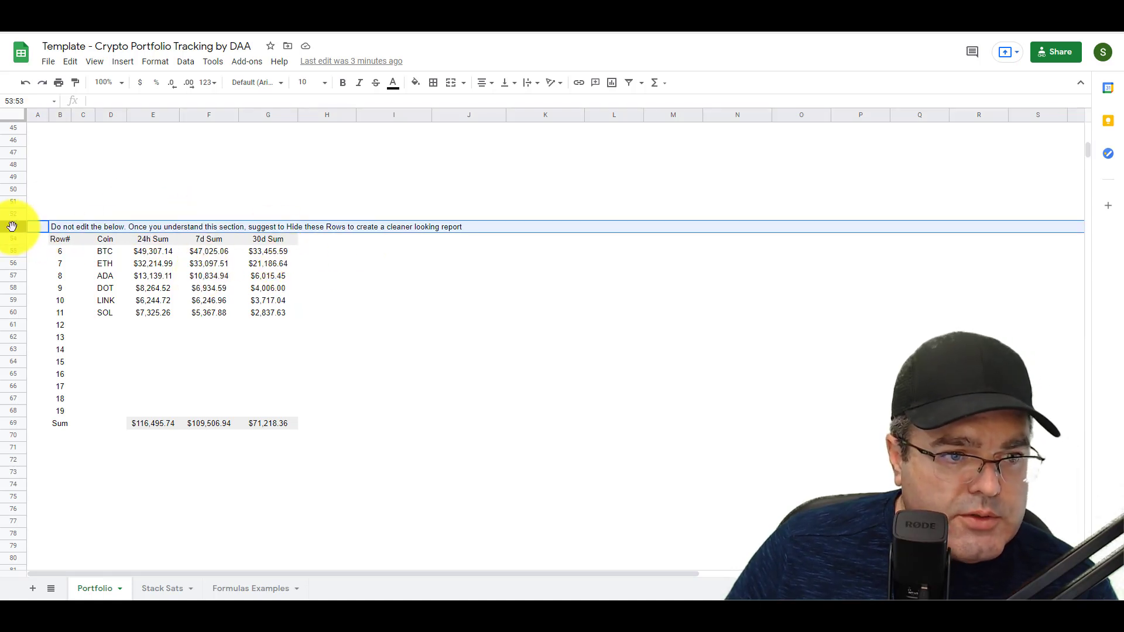
{"action": "left_click_drag", "start_coordinate": [14, 235], "coordinate": [12, 454]}
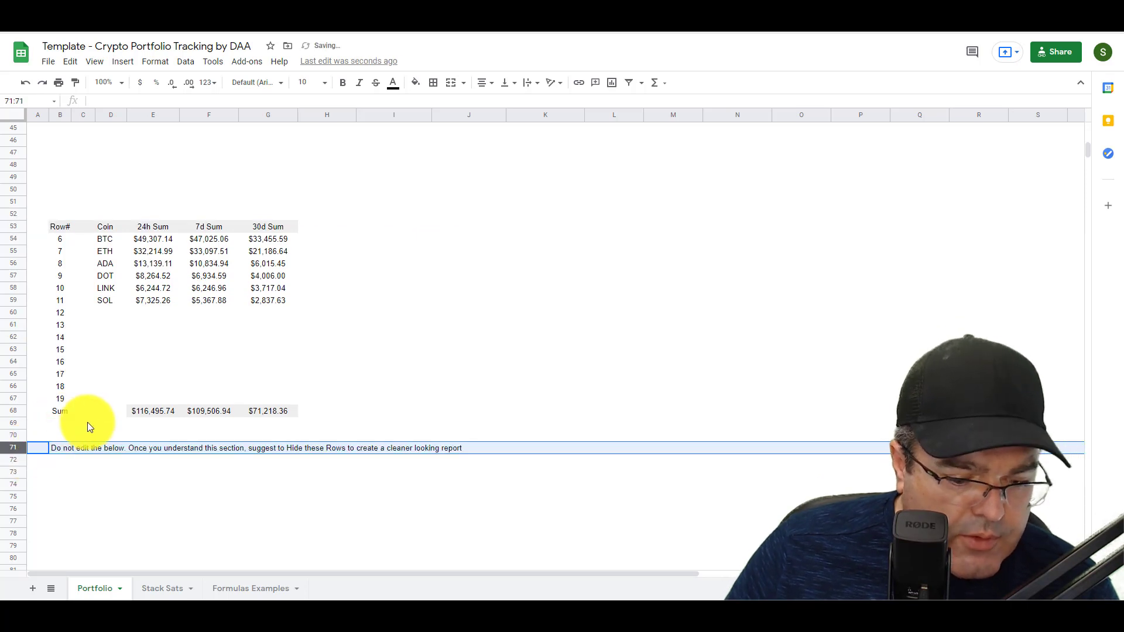
{"action": "key", "text": "ctrl+z"}
{"action": "left_click", "coordinate": [169, 180]}
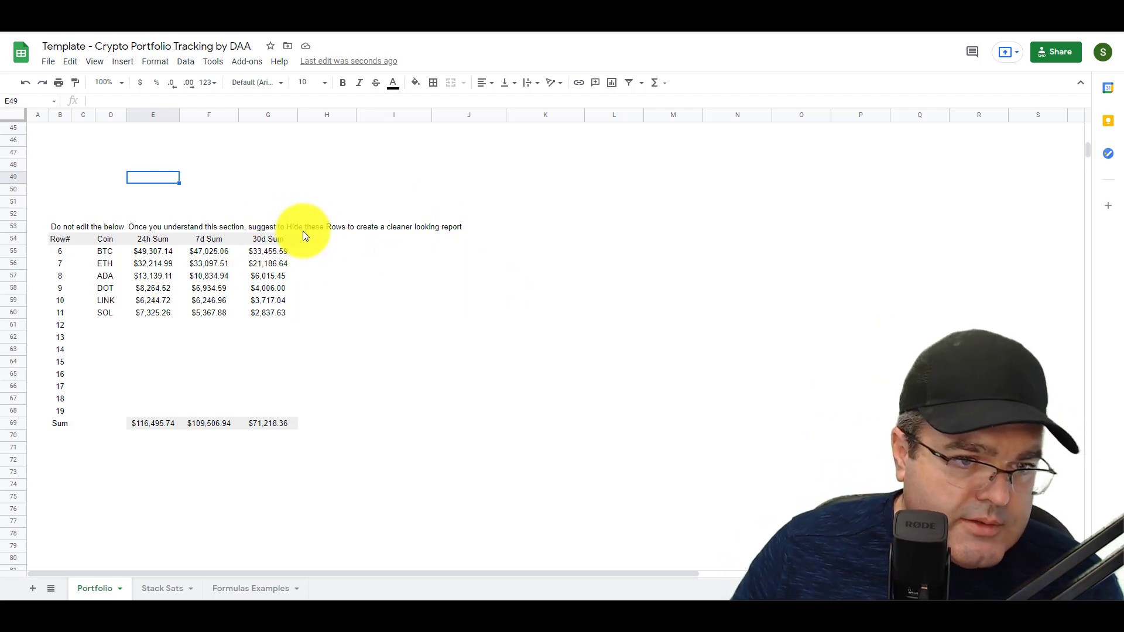
- Review how the portfolio charts are laid out above the helper section that starts at row 53
{"action": "scroll", "coordinate": [316, 237], "scroll_direction": "up", "scroll_amount": 2}
{"action": "scroll", "coordinate": [450, 258], "scroll_direction": "up", "scroll_amount": 1}
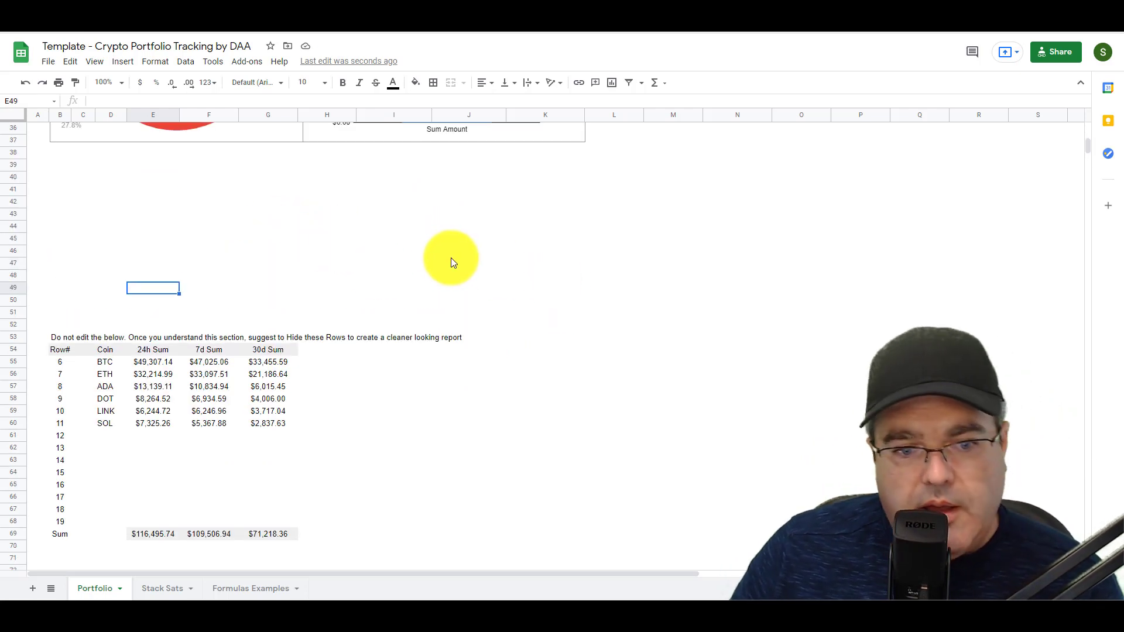
{"action": "scroll", "coordinate": [504, 258], "scroll_direction": "up", "scroll_amount": 3}
{"action": "scroll", "coordinate": [486, 257], "scroll_direction": "down", "scroll_amount": 4}
{"action": "scroll", "coordinate": [468, 252], "scroll_direction": "up", "scroll_amount": 10}
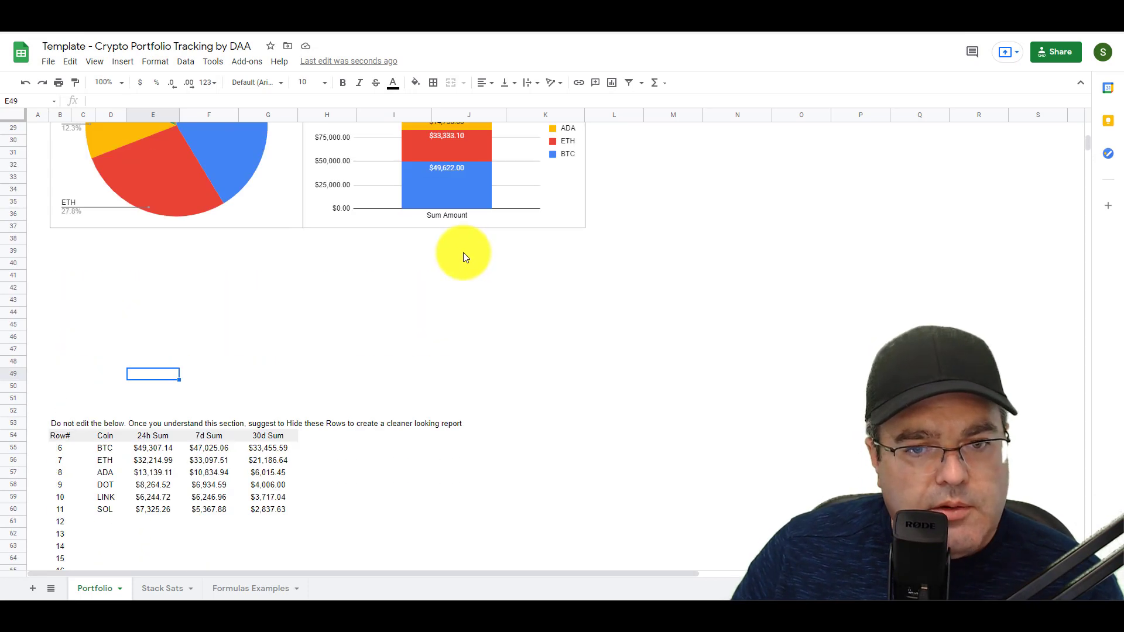
{"action": "scroll", "coordinate": [668, 327], "scroll_direction": "down", "scroll_amount": 11}
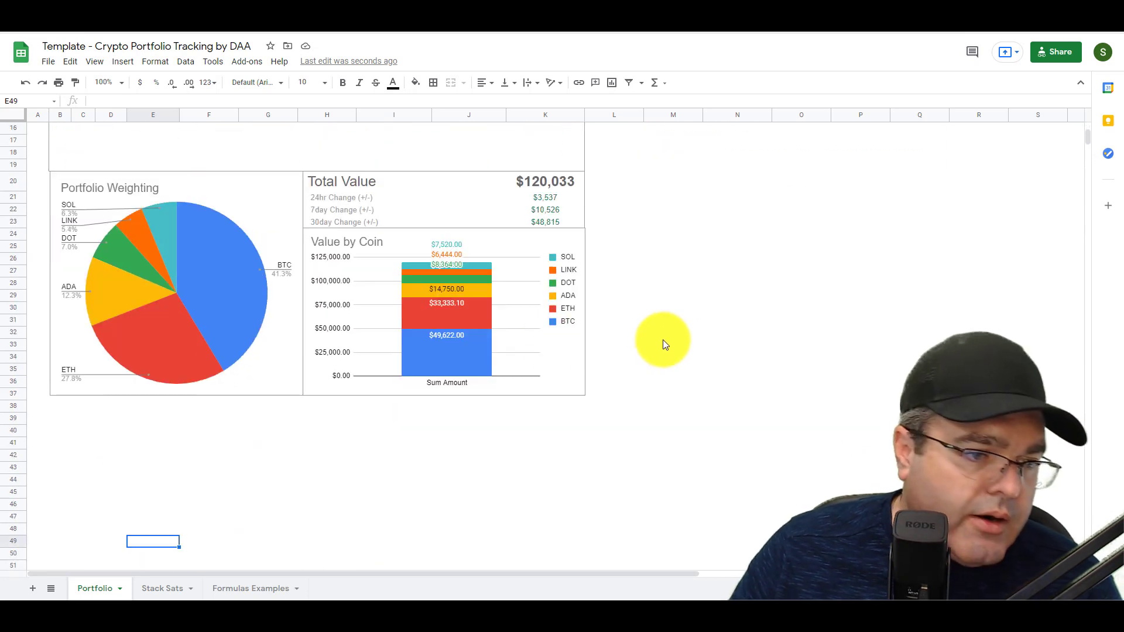
{"action": "scroll", "coordinate": [82, 375], "scroll_direction": "down", "scroll_amount": 2}
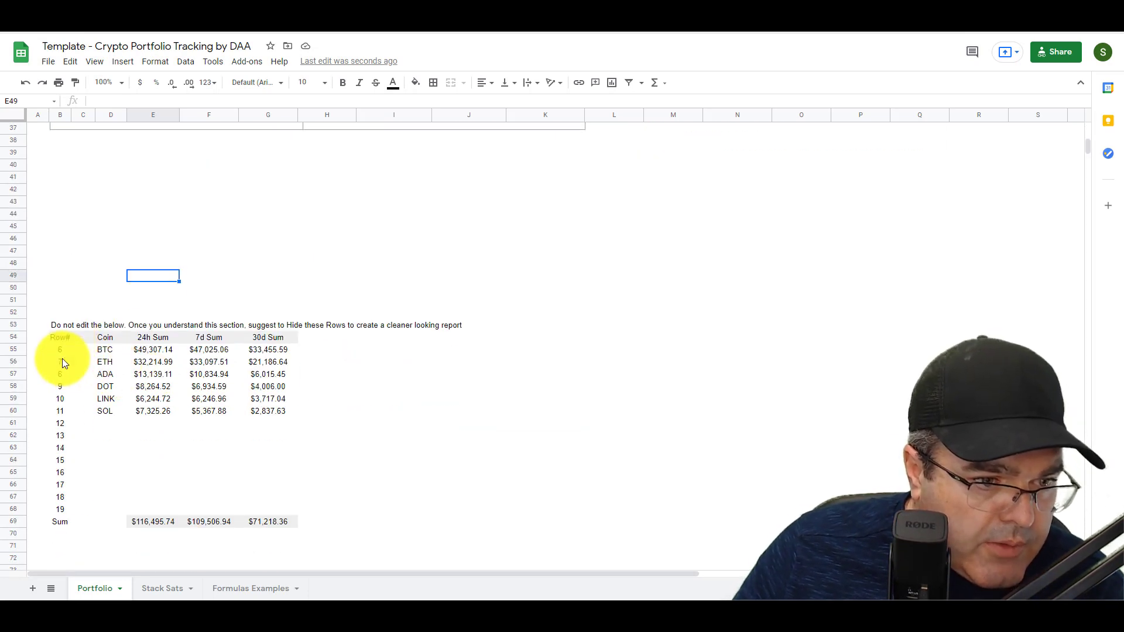
- Bring up the options for row 53 to view the Hide row command, and leave without applying it
{"action": "left_click", "coordinate": [16, 289]}
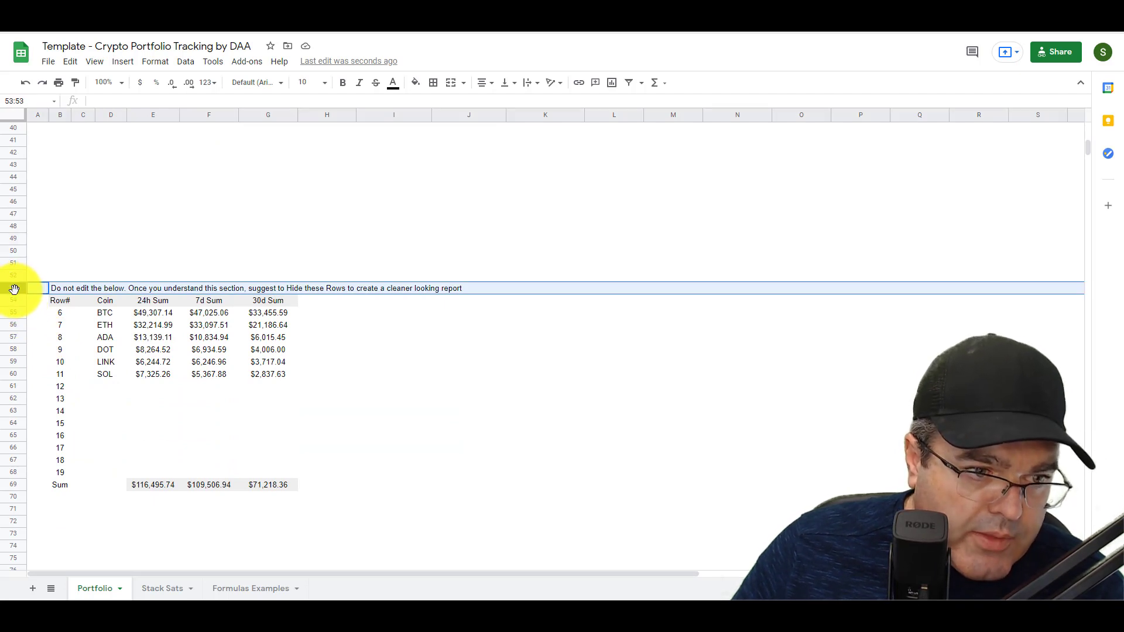
{"action": "right_click", "coordinate": [14, 289]}
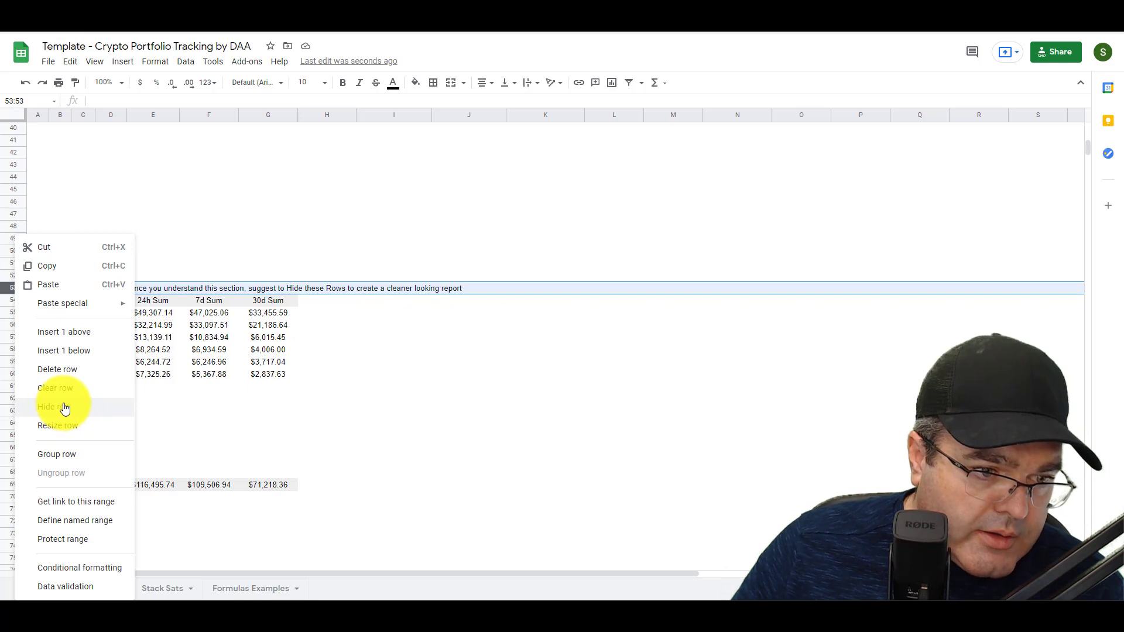
{"action": "left_click", "coordinate": [428, 189]}
{"action": "scroll", "coordinate": [575, 280], "scroll_direction": "up", "scroll_amount": 10}
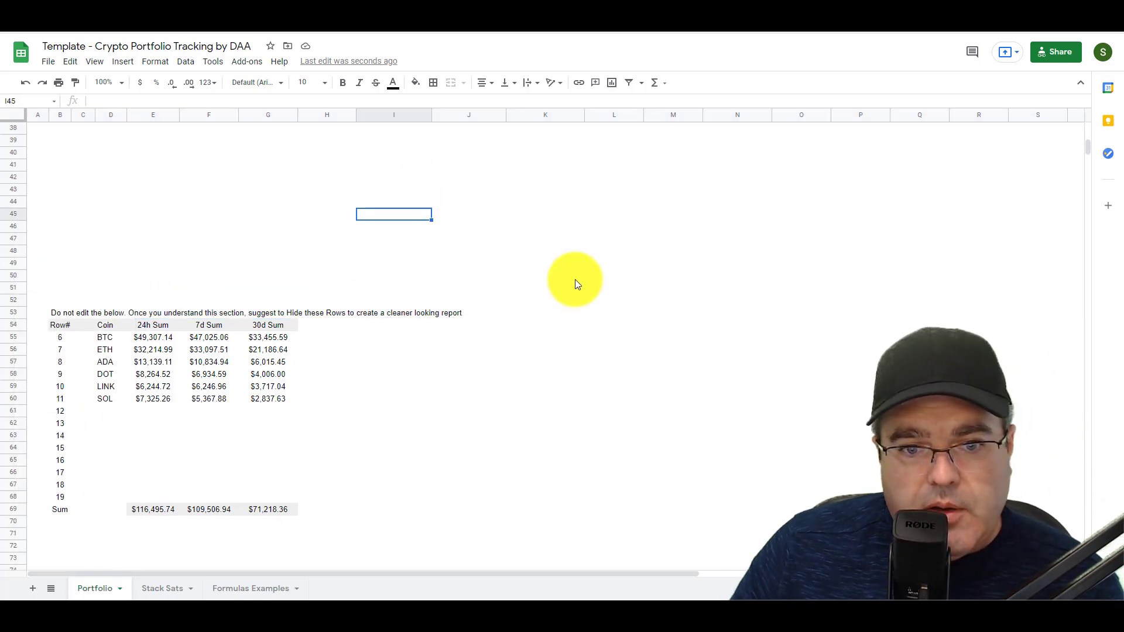
- Review the Portfolio sheet from its coin table and charts down to the helper rows
{"action": "left_click", "coordinate": [837, 382]}
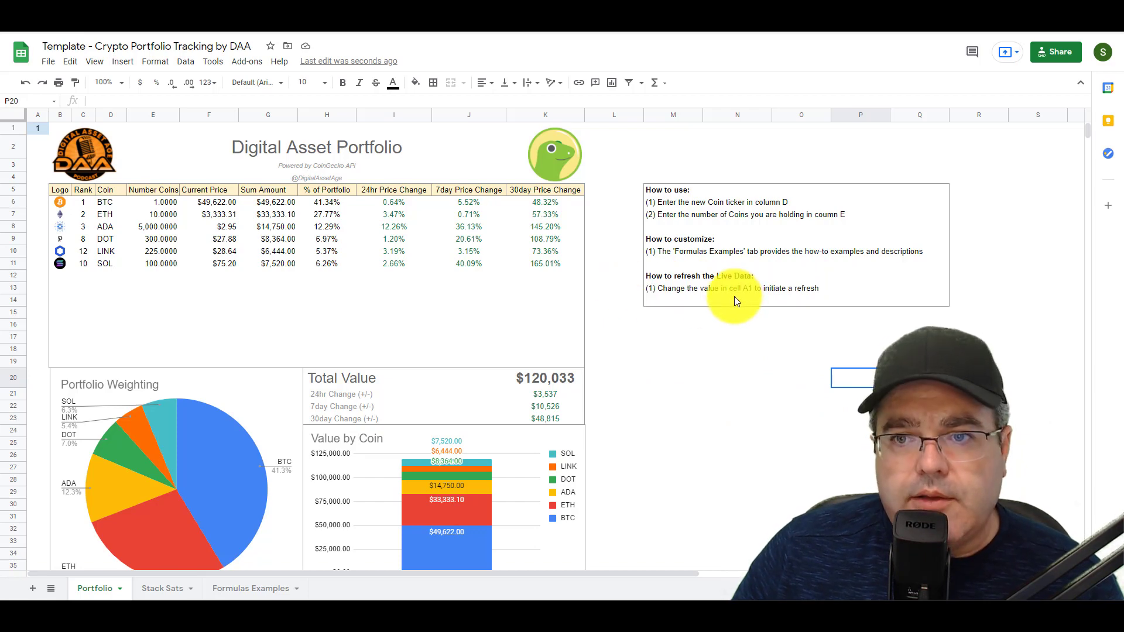
{"action": "scroll", "coordinate": [667, 316], "scroll_direction": "down", "scroll_amount": 5}
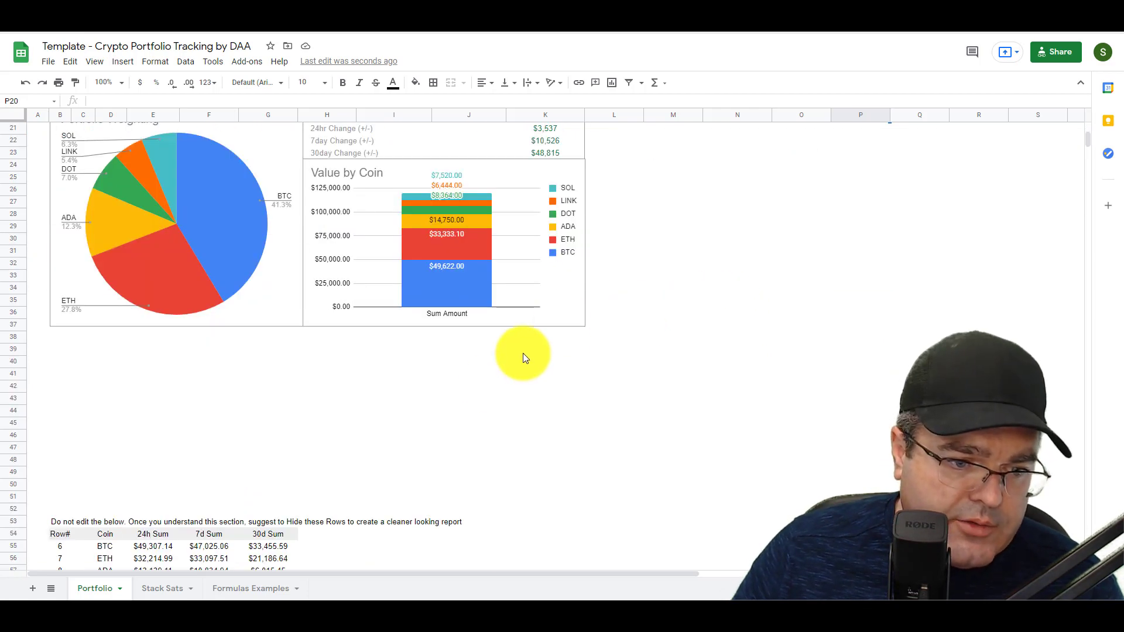
{"action": "scroll", "coordinate": [515, 369], "scroll_direction": "down", "scroll_amount": 2}
{"action": "scroll", "coordinate": [510, 370], "scroll_direction": "up", "scroll_amount": 7}
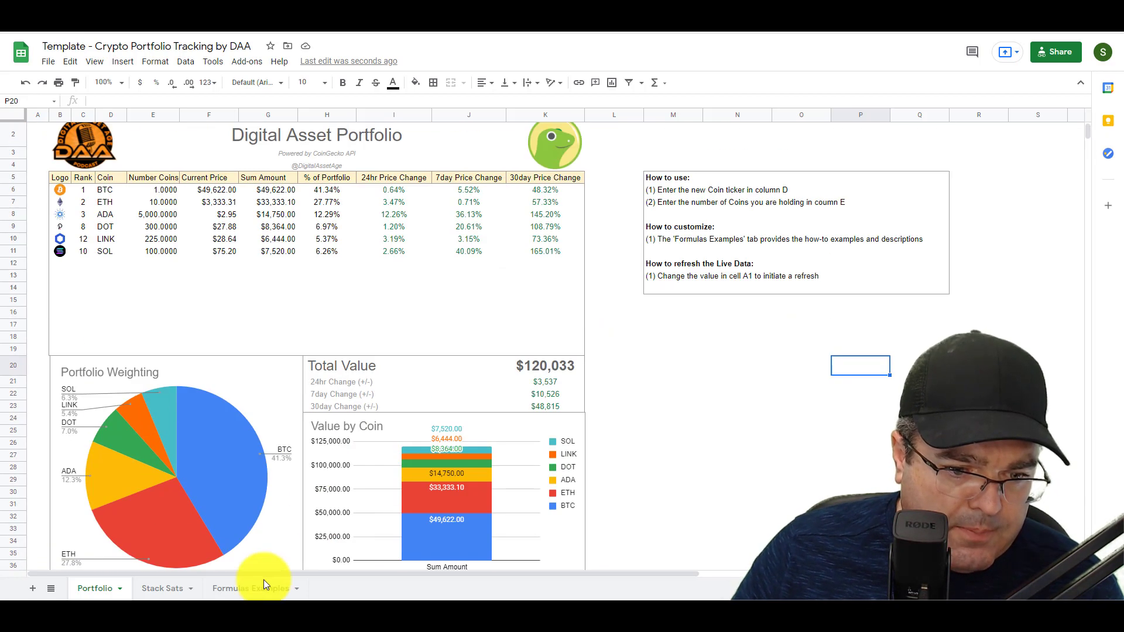
- On the Stack Sats sheet, clear the current price and P/L cells G8:J11 for the four closed trades
{"action": "left_click", "coordinate": [157, 587]}
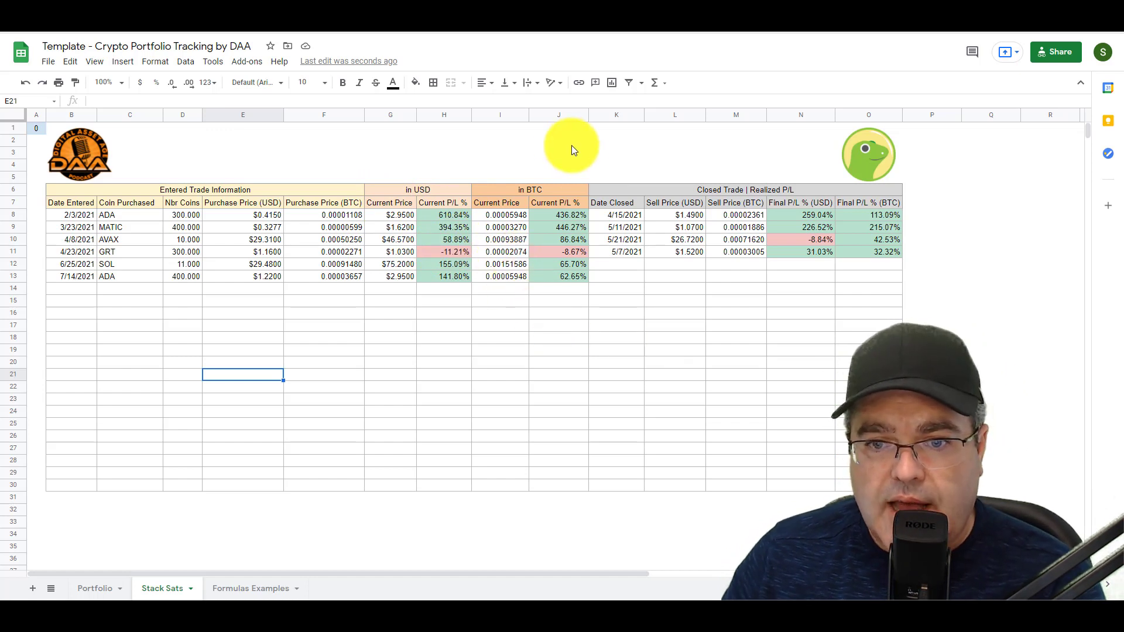
{"action": "left_click", "coordinate": [618, 214]}
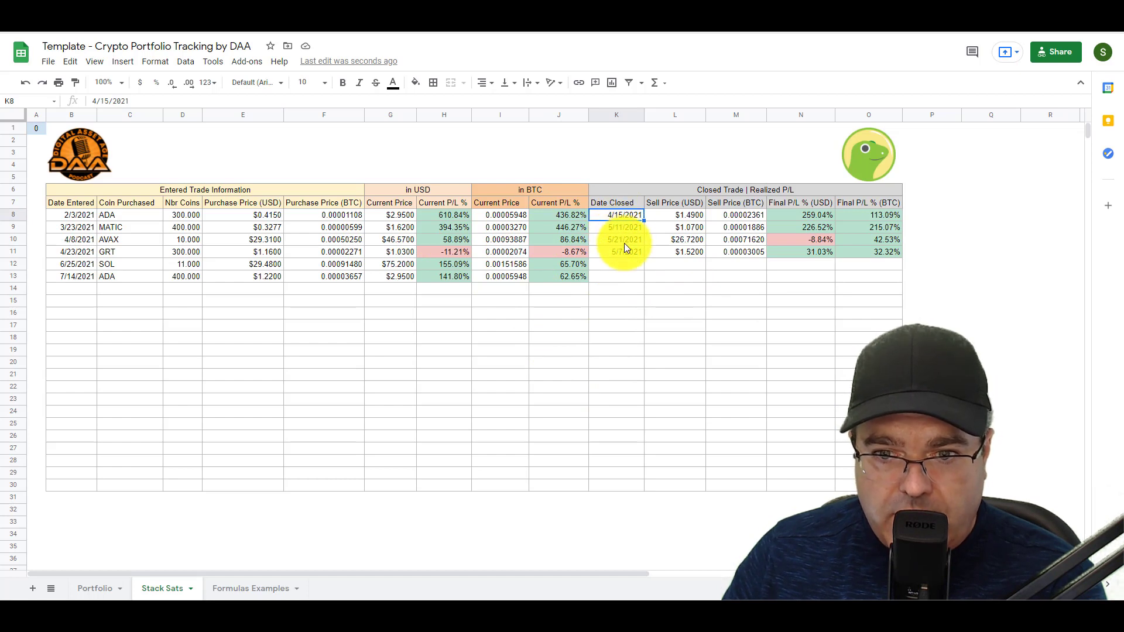
{"action": "left_click_drag", "start_coordinate": [393, 214], "coordinate": [563, 248]}
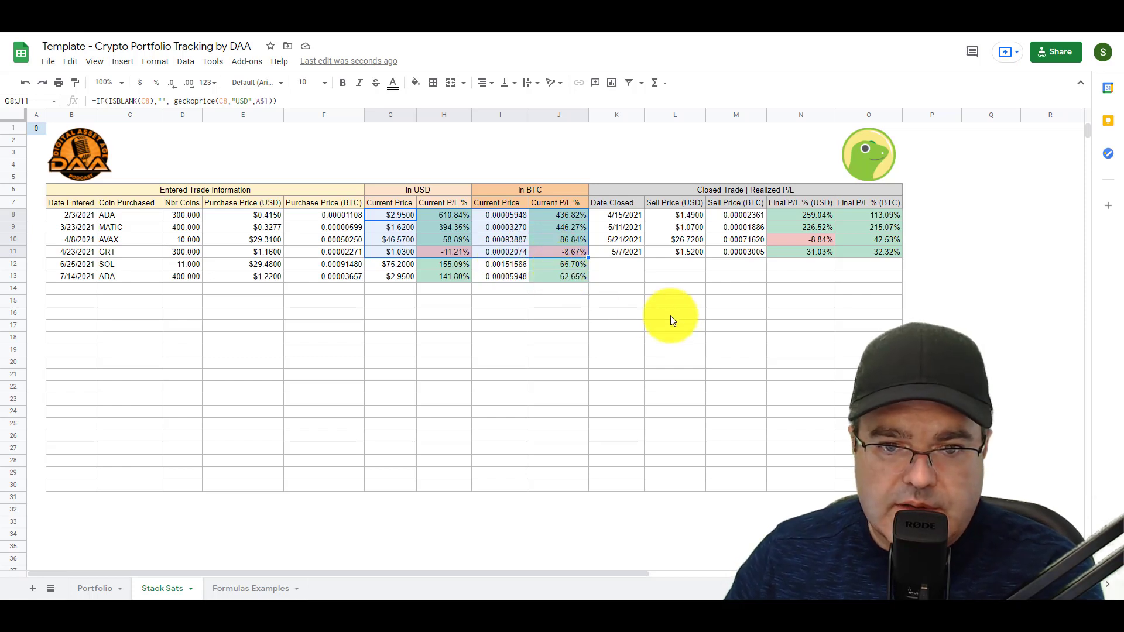
{"action": "key", "text": "Delete"}
{"action": "left_click", "coordinate": [465, 143]}
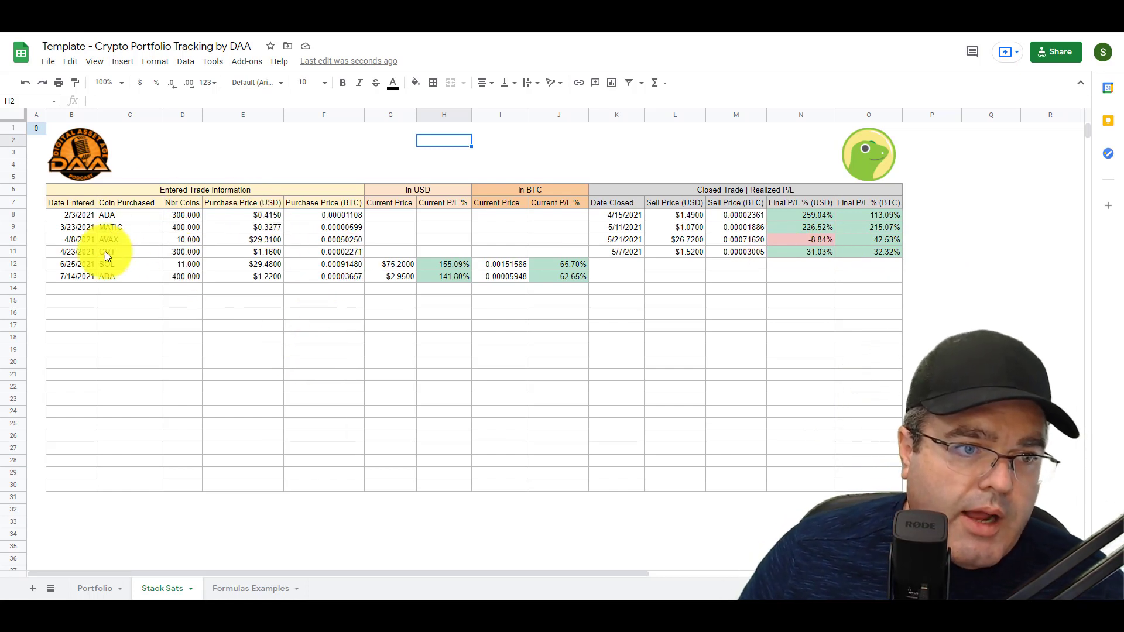
- Review the entered trade information for the first ADA trade in row 8, from date entered to the BTC purchase price
{"action": "left_click", "coordinate": [80, 213]}
{"action": "left_click", "coordinate": [140, 218]}
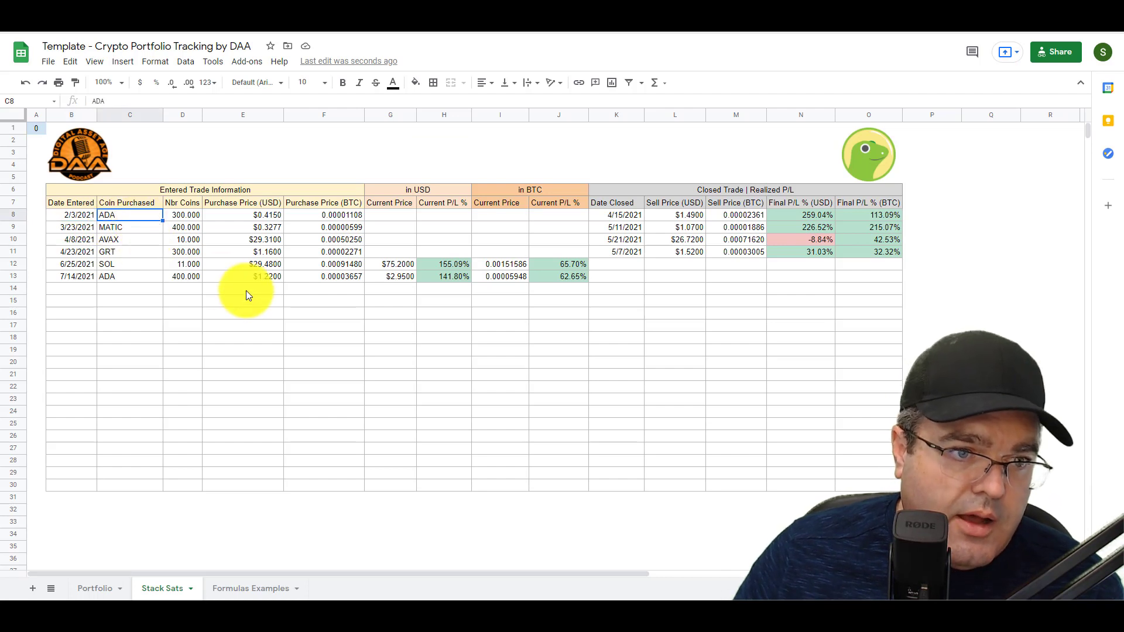
{"action": "left_click", "coordinate": [187, 216]}
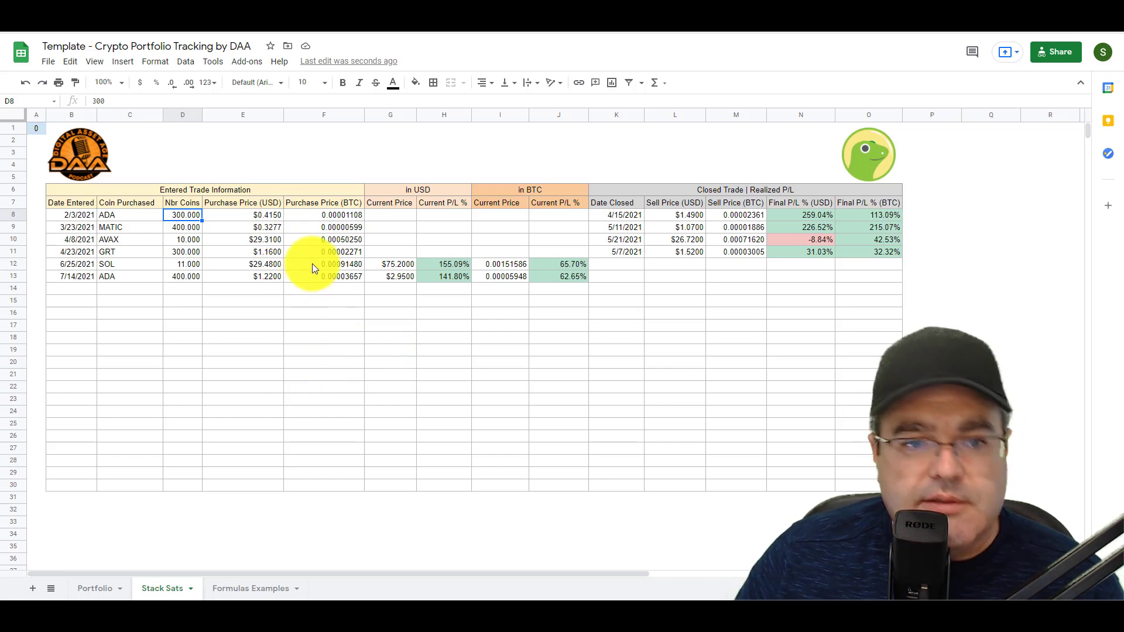
{"action": "left_click", "coordinate": [269, 218]}
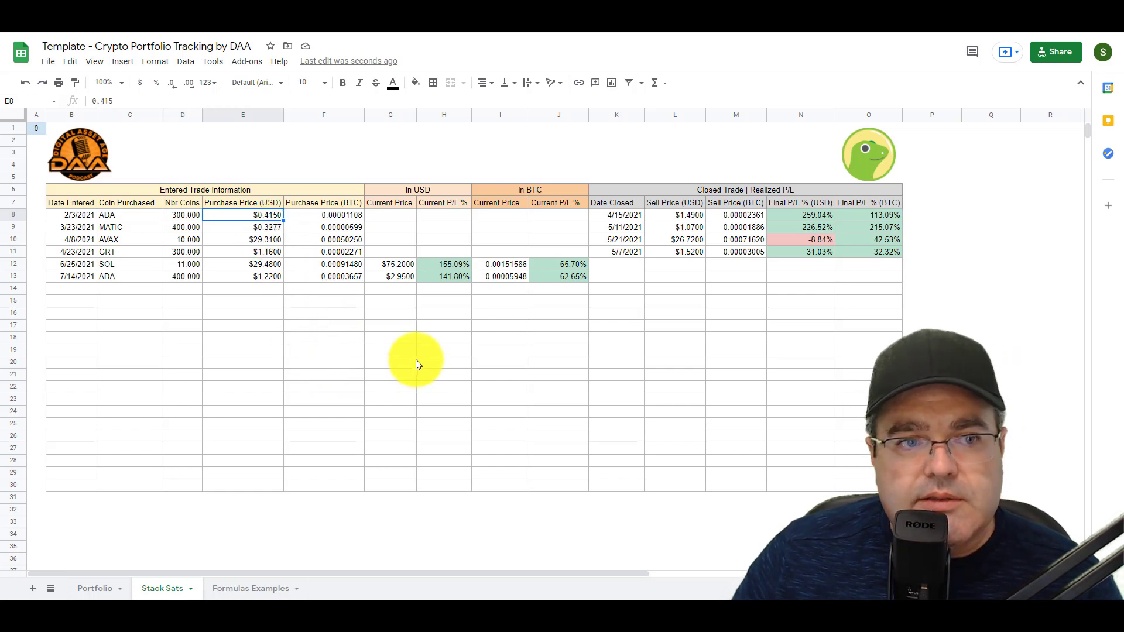
{"action": "key", "text": "Right"}
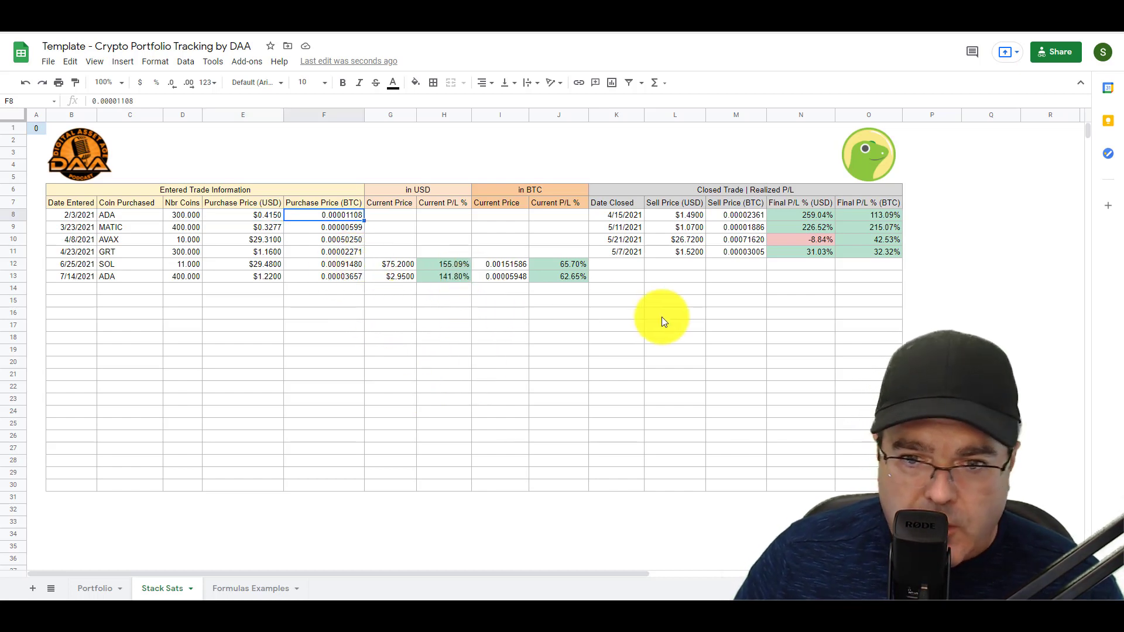
{"action": "left_click", "coordinate": [339, 302]}
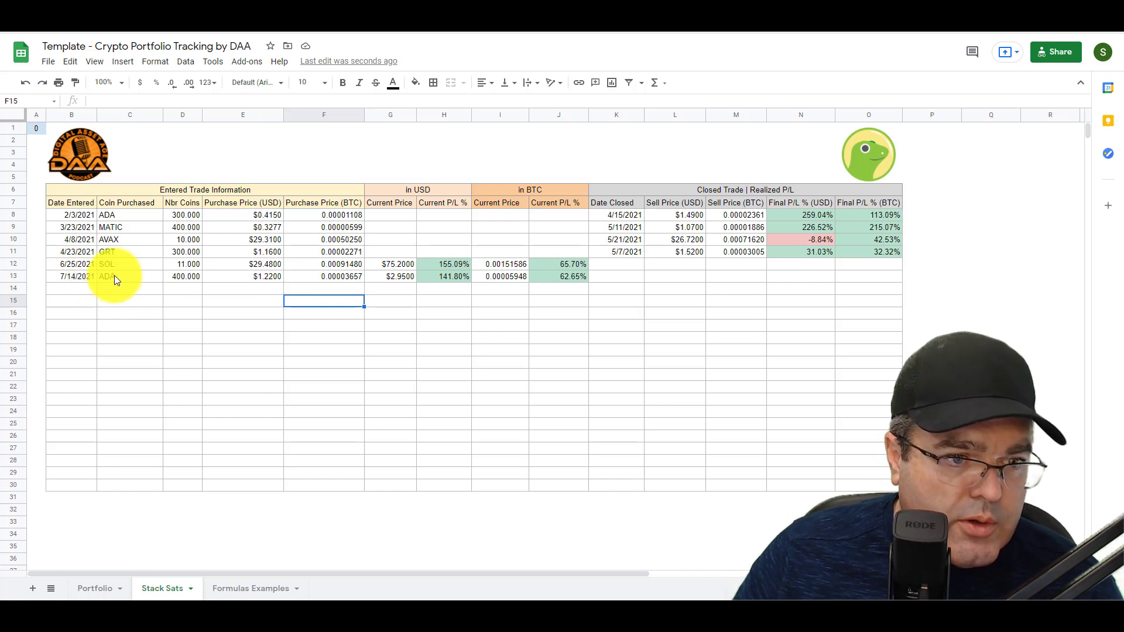
- Inspect the coin amount and purchase prices entered for the open SOL and ADA trades in rows 12 and 13
{"action": "left_click", "coordinate": [278, 280]}
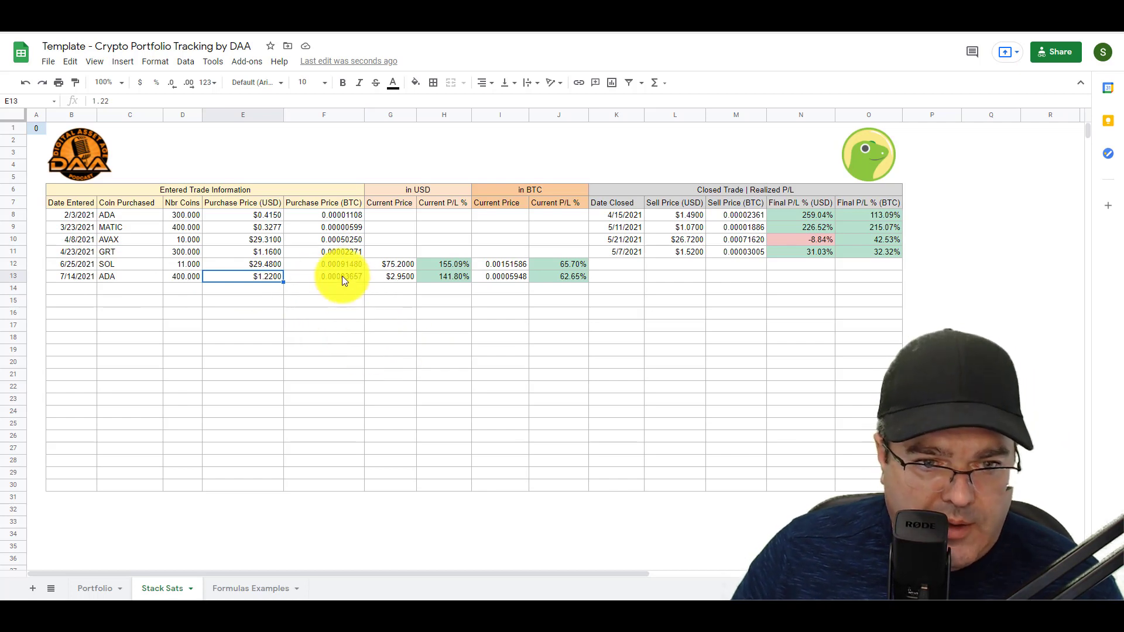
{"action": "left_click", "coordinate": [186, 275]}
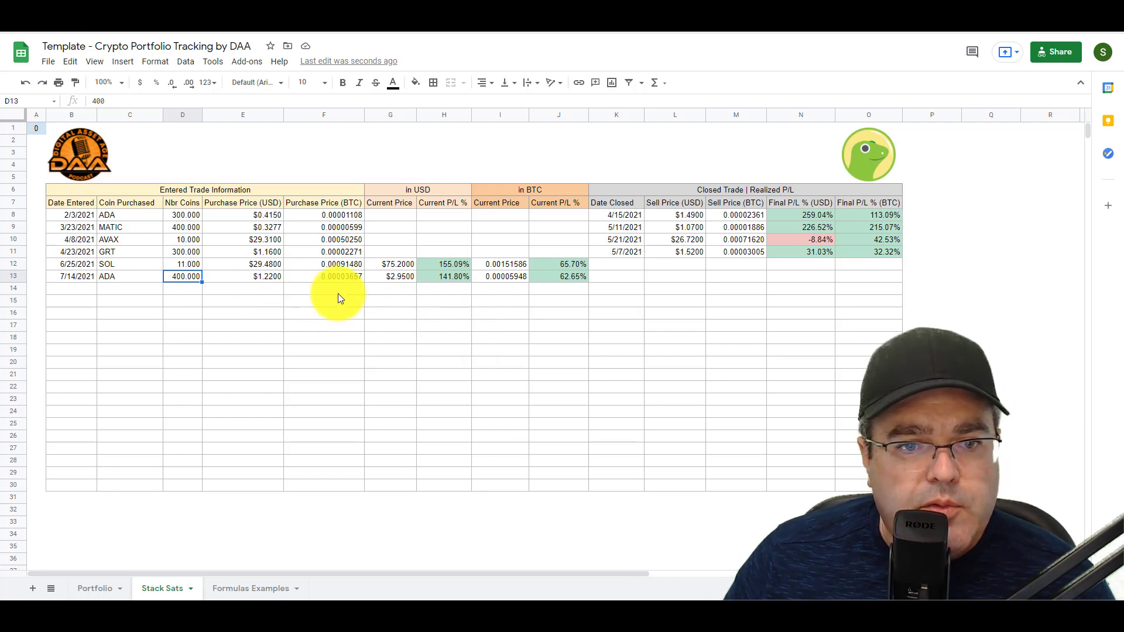
{"action": "left_click", "coordinate": [272, 265]}
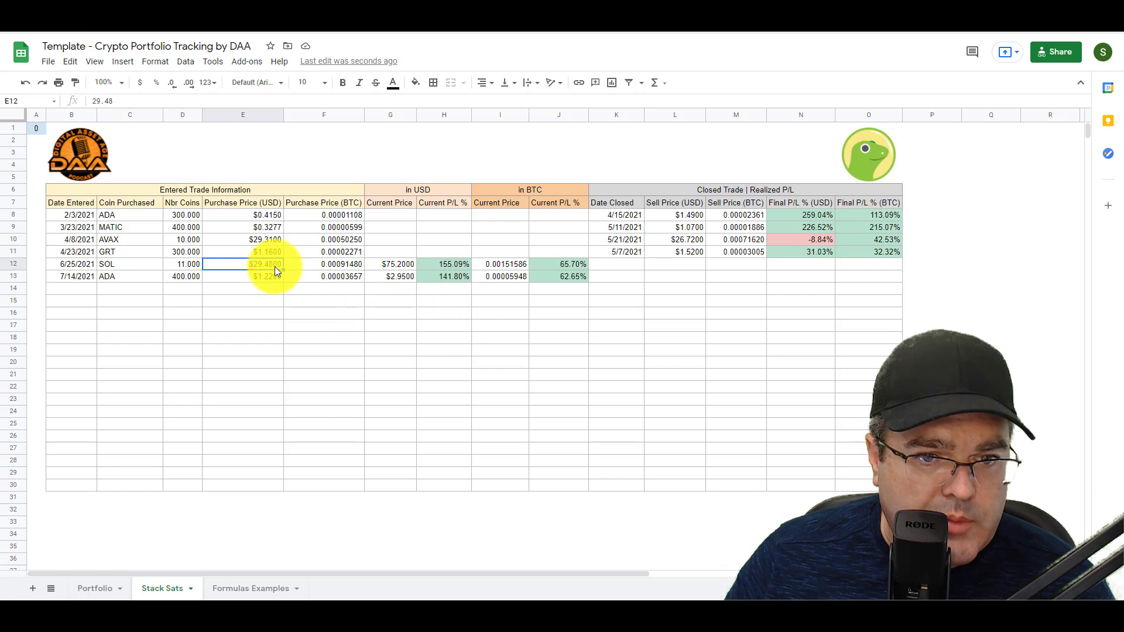
{"action": "left_click", "coordinate": [325, 266]}
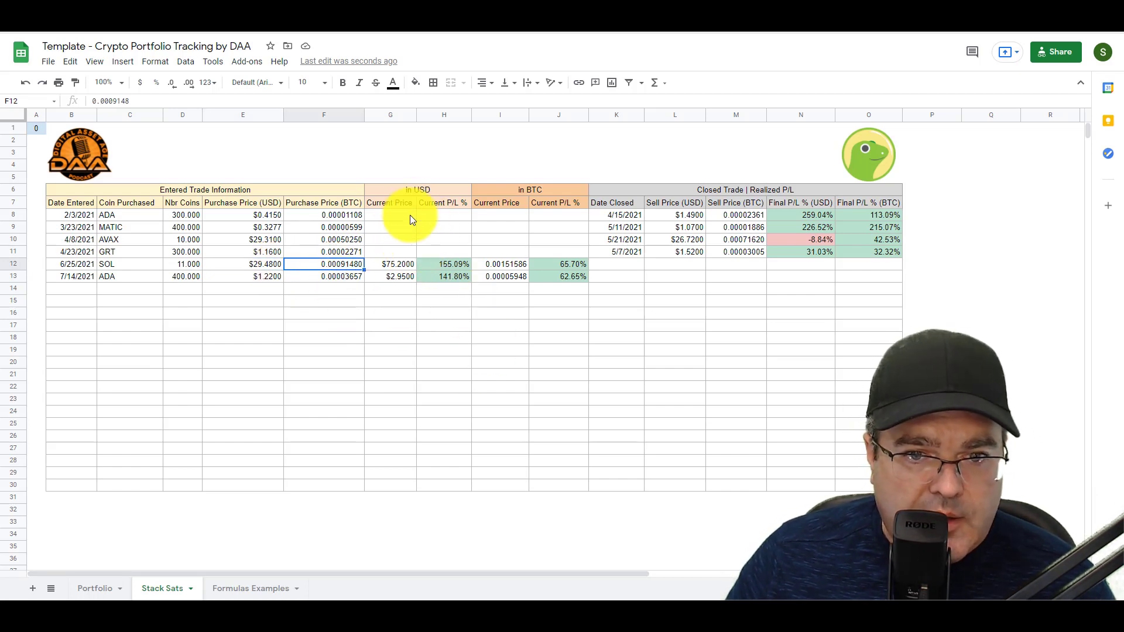
- Examine the Current Price and Current P/L % columns in USD and BTC, columns G to J
{"action": "left_click", "coordinate": [391, 115]}
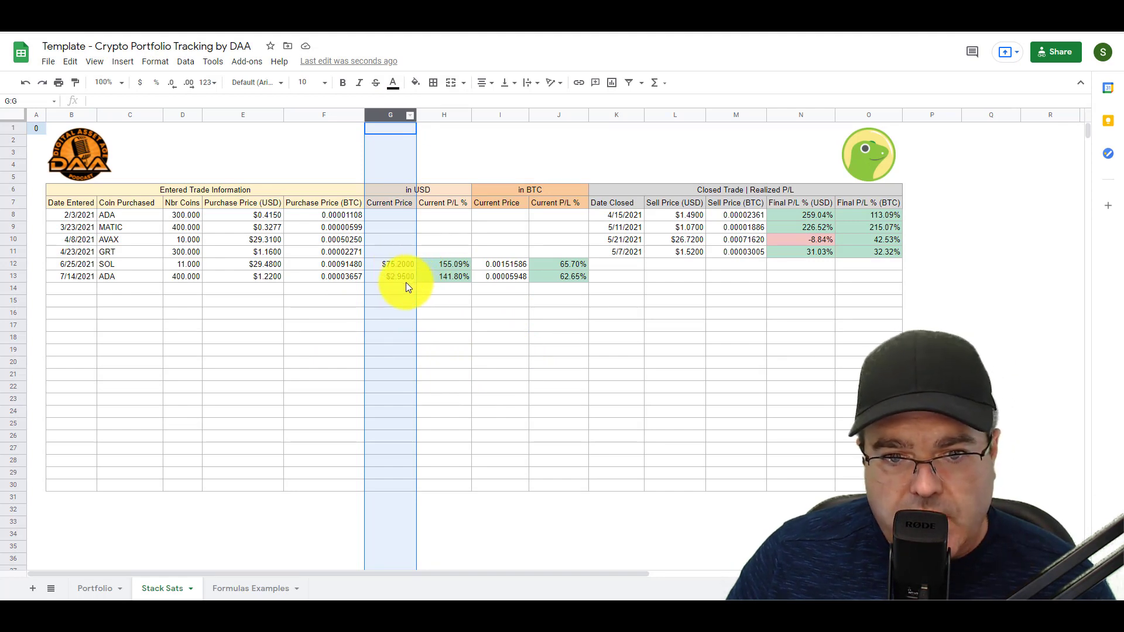
{"action": "left_click", "coordinate": [445, 116]}
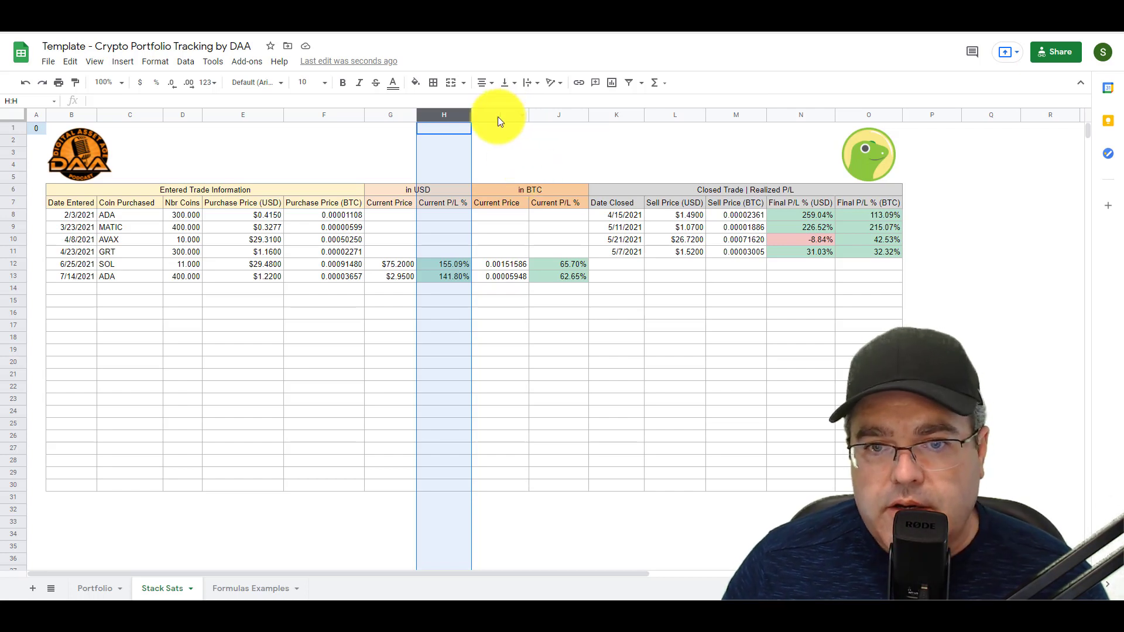
{"action": "left_click_drag", "start_coordinate": [499, 114], "coordinate": [556, 111]}
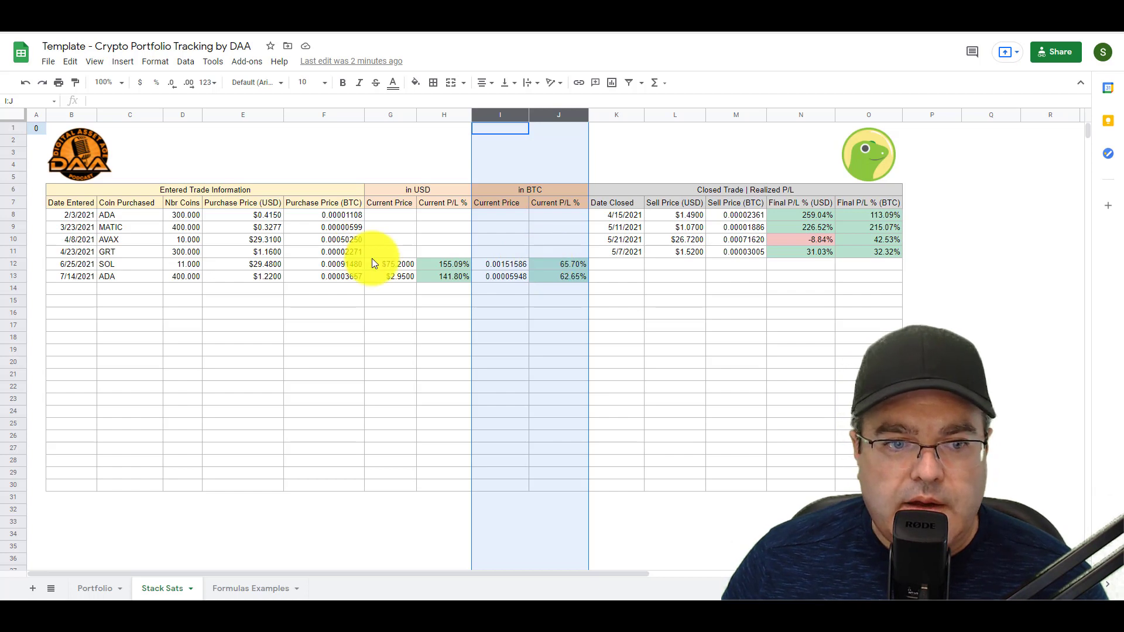
- Inspect the BTC Current P/L % formulas for the open trades in J12:J13 and for the empty row 15
{"action": "left_click", "coordinate": [572, 264]}
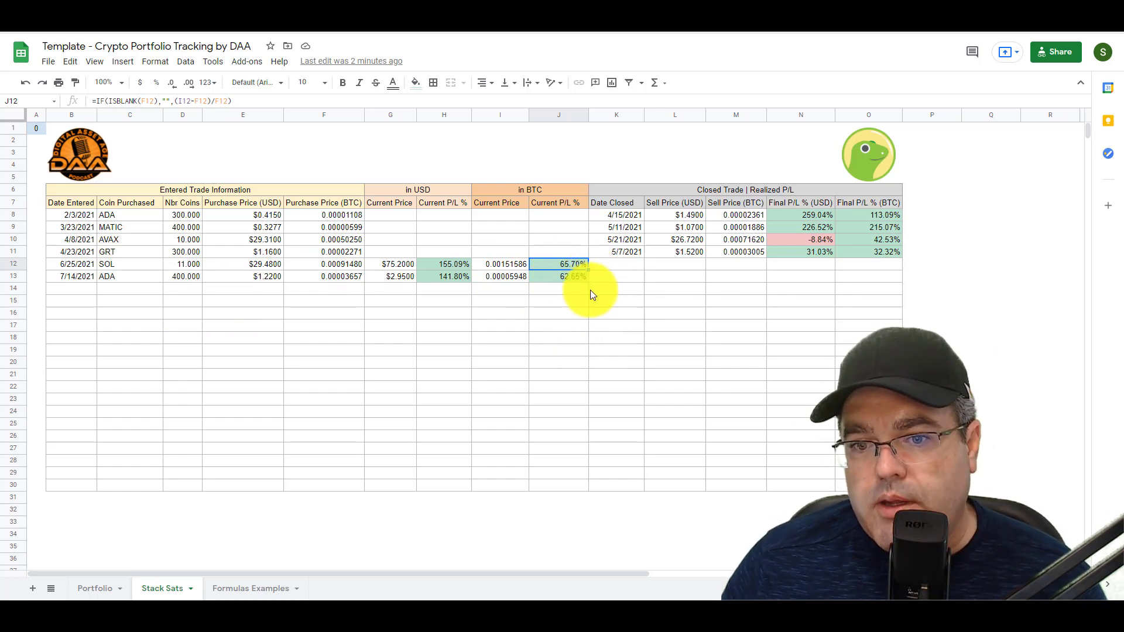
{"action": "left_click", "coordinate": [578, 314]}
{"action": "left_click", "coordinate": [577, 300]}
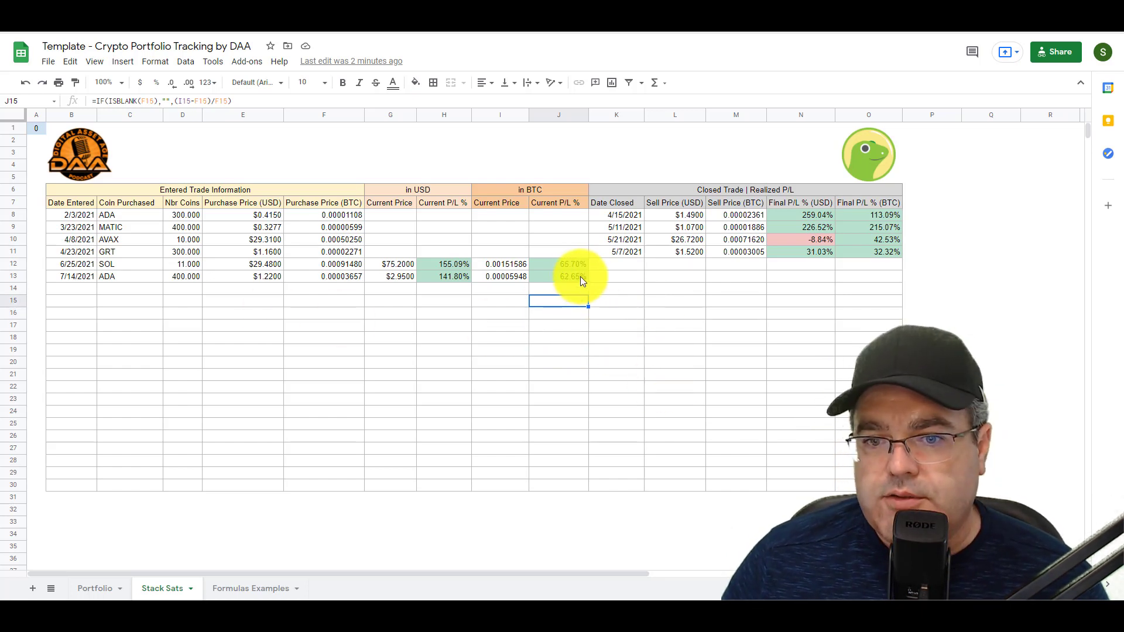
{"action": "left_click_drag", "start_coordinate": [571, 263], "coordinate": [577, 273]}
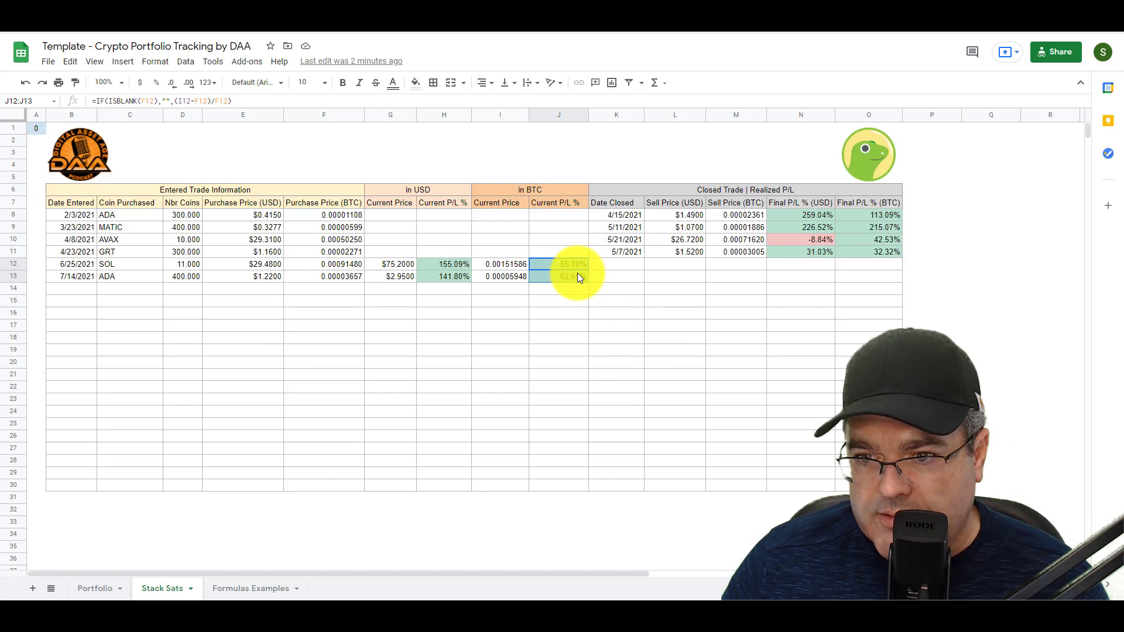
- Examine the closed AVAX trade in row 10, comparing its entry date, closing date and final USD profit/loss formula
{"action": "left_click", "coordinate": [791, 340]}
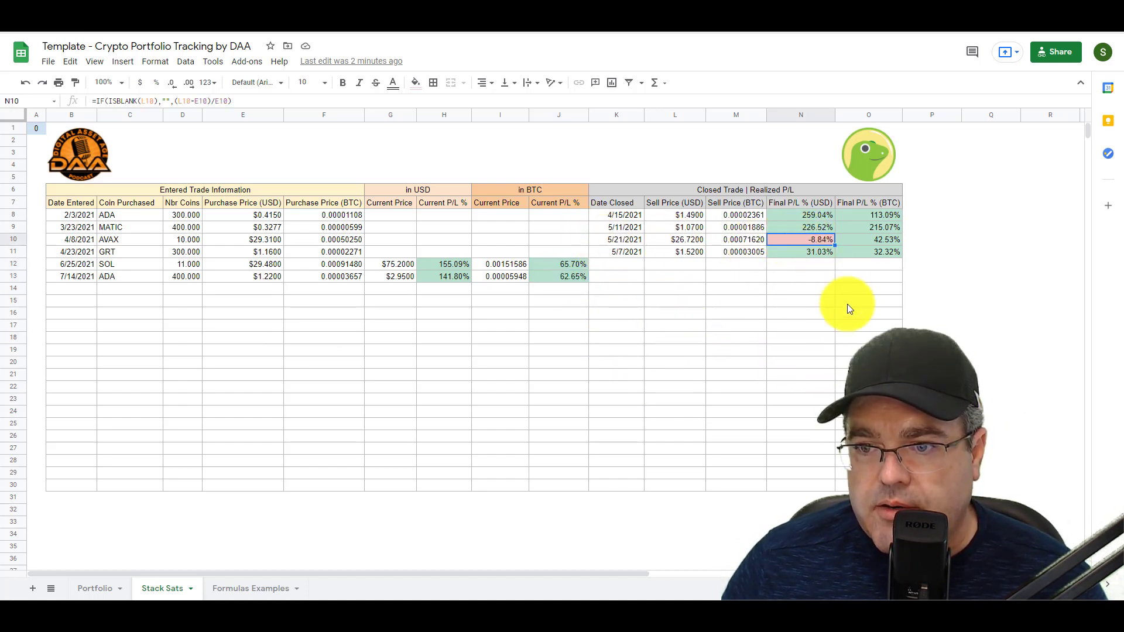
{"action": "left_click", "coordinate": [809, 237]}
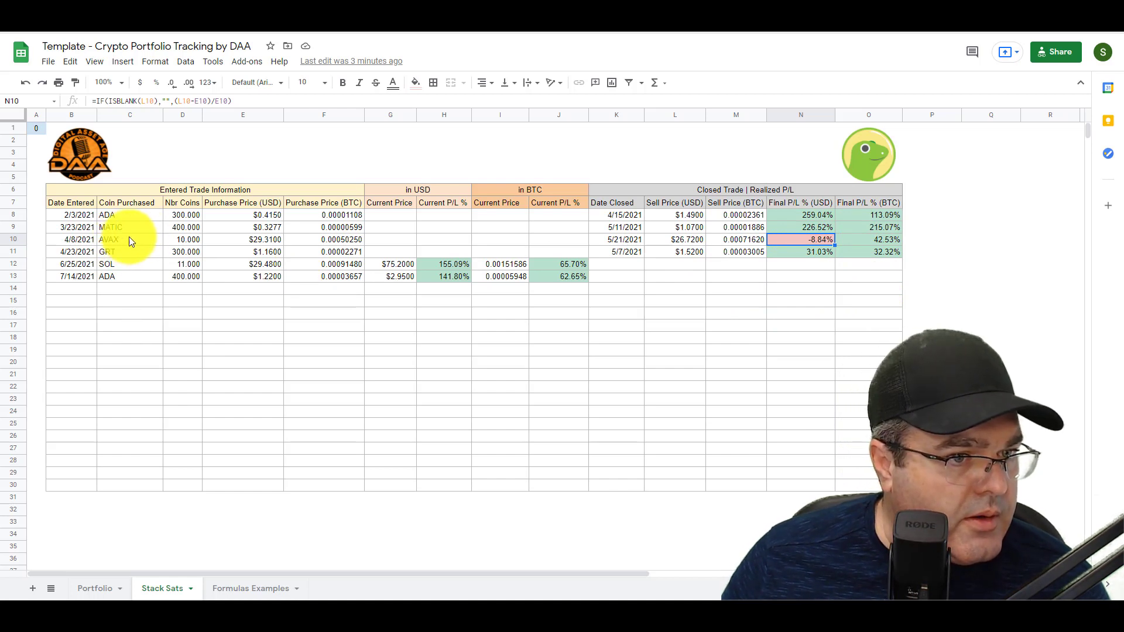
{"action": "left_click", "coordinate": [89, 240]}
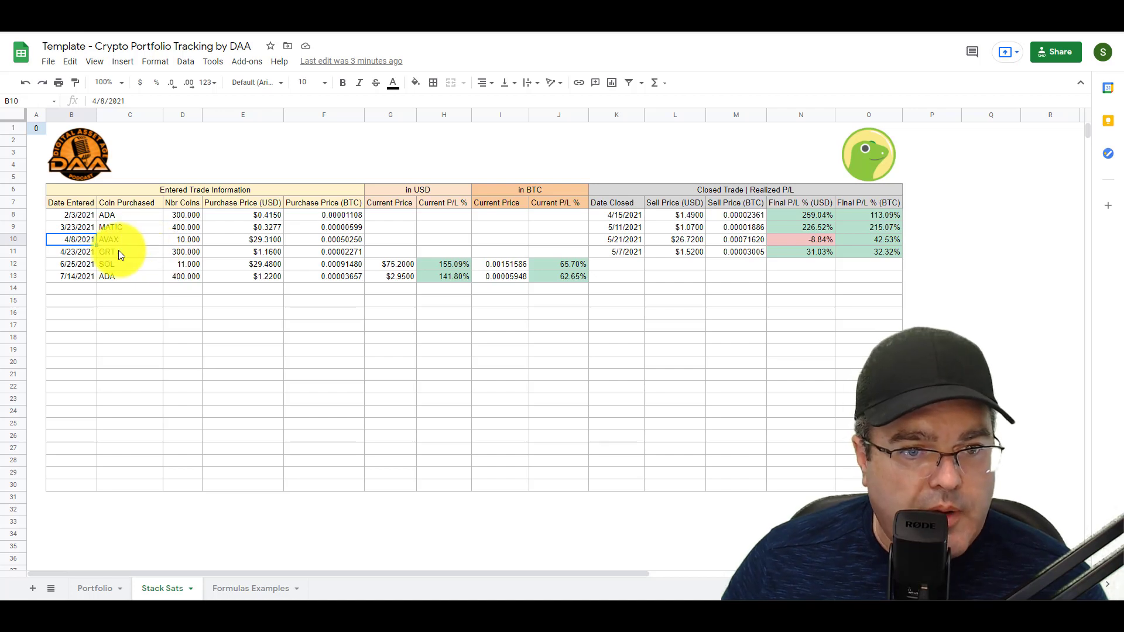
{"action": "left_click", "coordinate": [635, 228]}
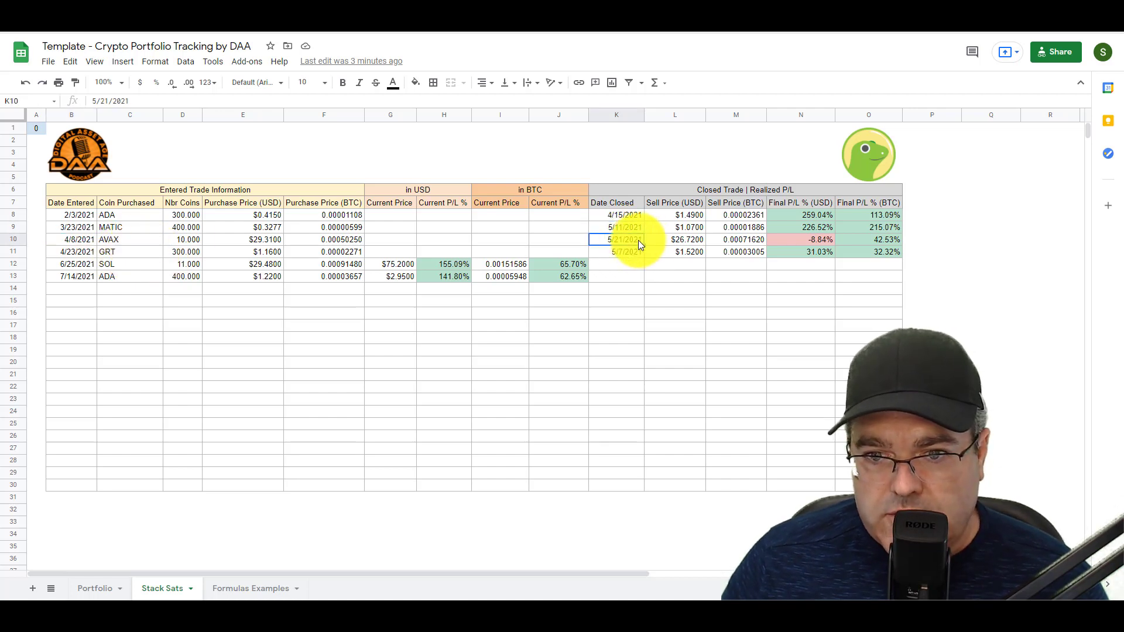
{"action": "left_click", "coordinate": [638, 240]}
{"action": "left_click", "coordinate": [794, 243]}
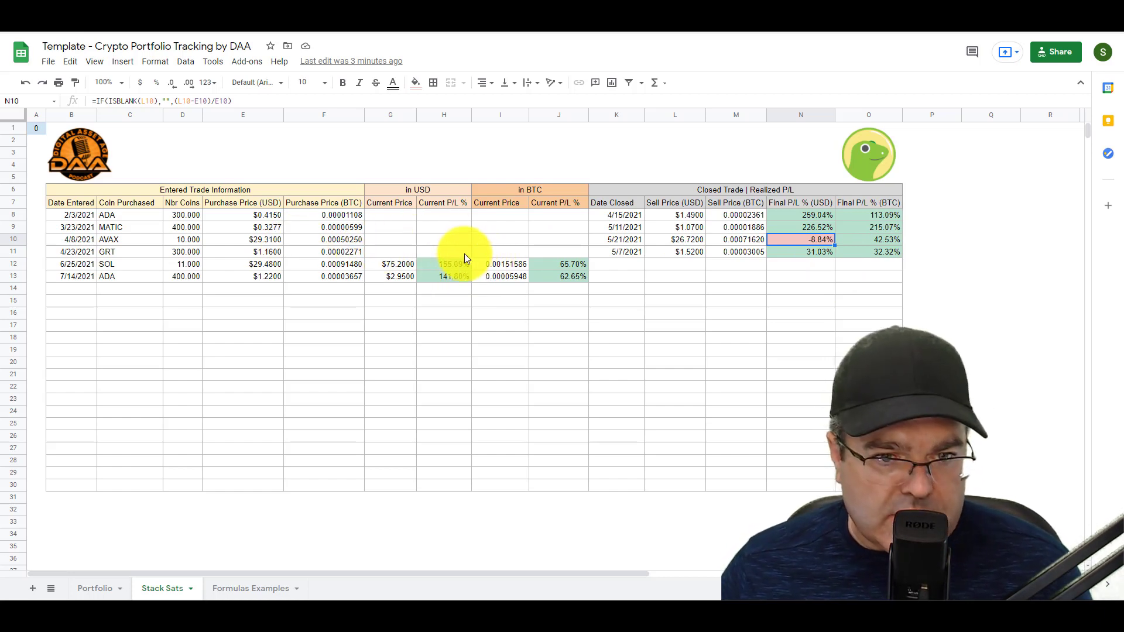
{"action": "left_click", "coordinate": [788, 277]}
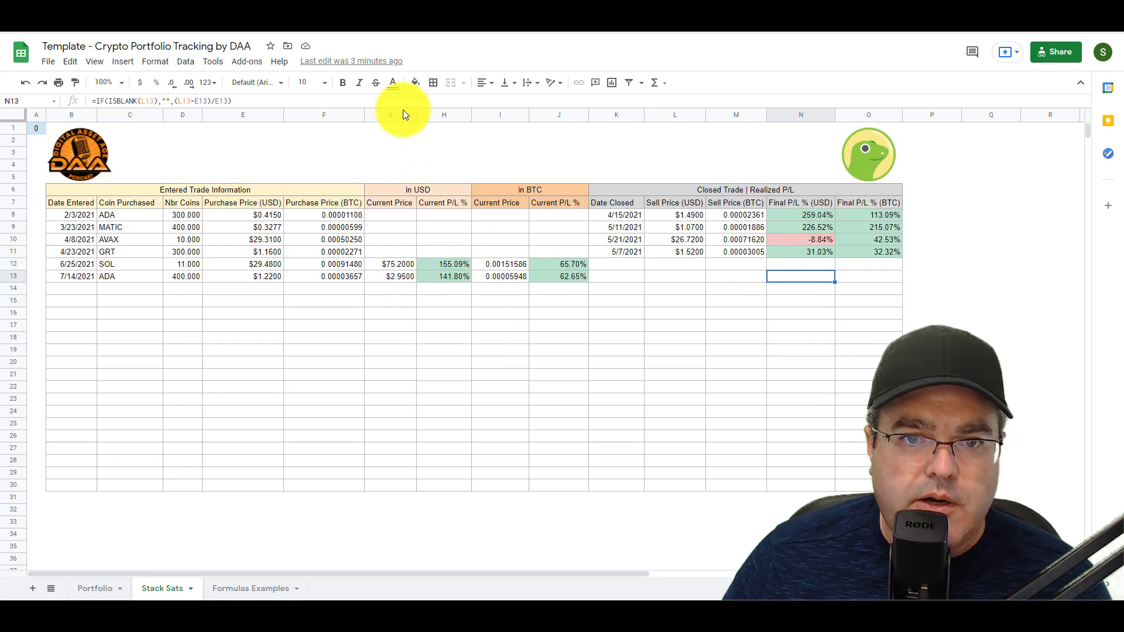
{"action": "left_click", "coordinate": [426, 153]}
{"action": "left_click", "coordinate": [402, 142]}
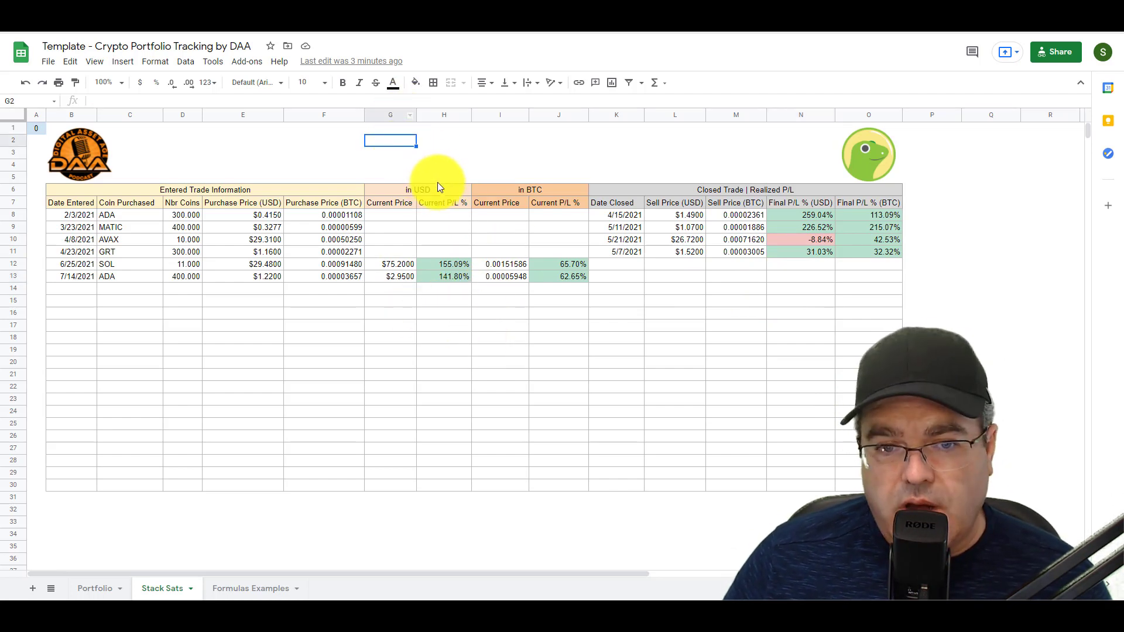
{"action": "left_click", "coordinate": [425, 145]}
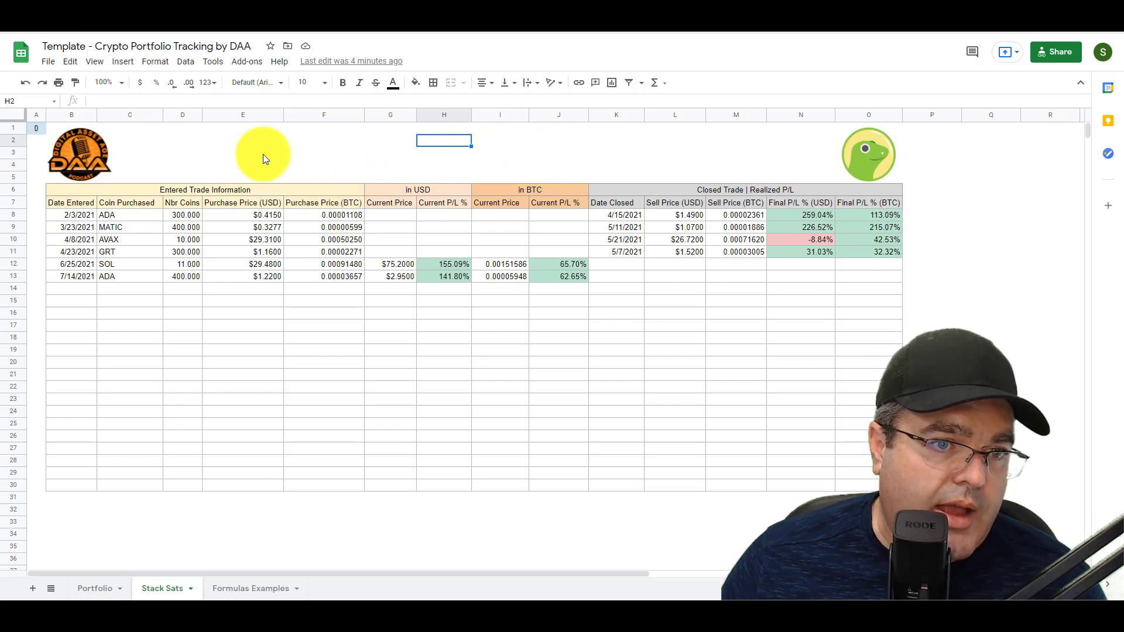
{"action": "left_click", "coordinate": [579, 155]}
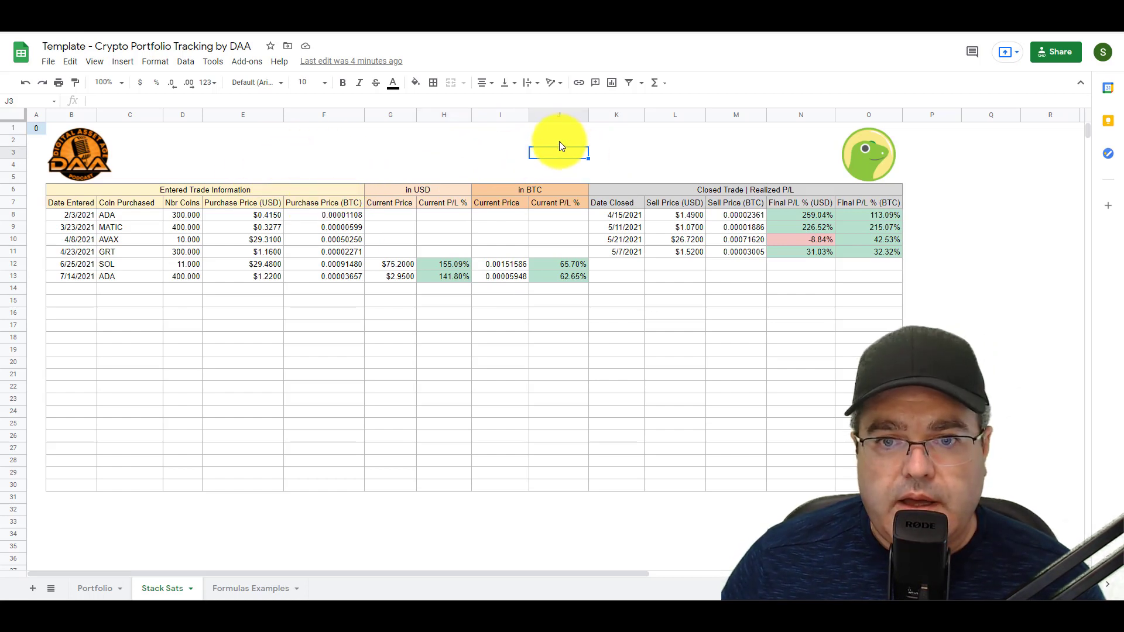
{"action": "left_click", "coordinate": [567, 130]}
{"action": "left_click", "coordinate": [576, 151]}
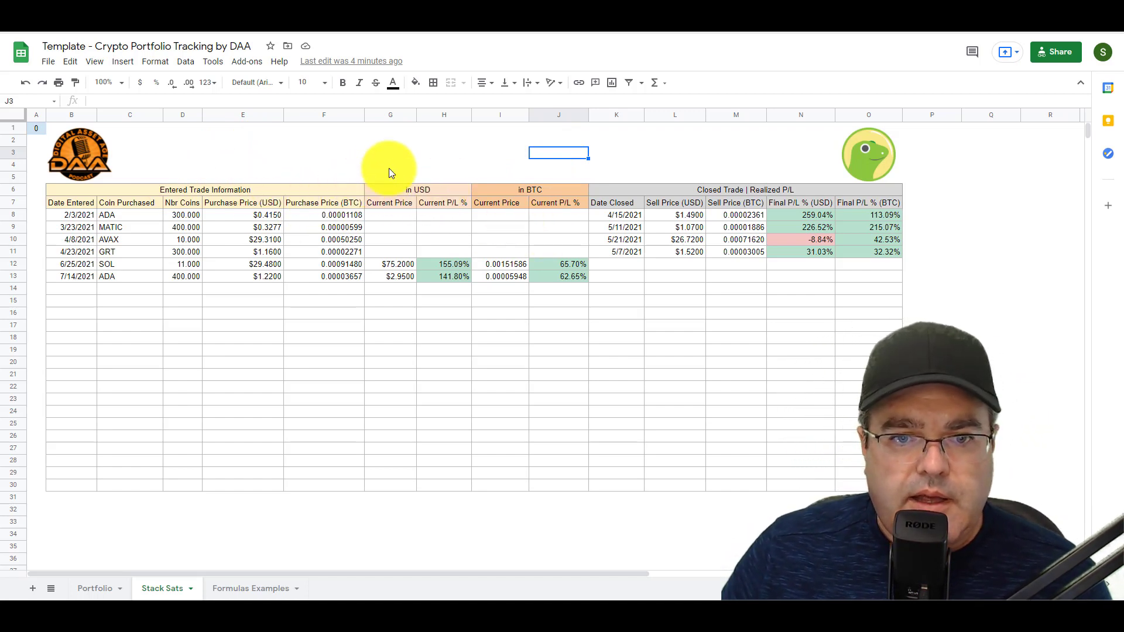
{"action": "left_click", "coordinate": [328, 155]}
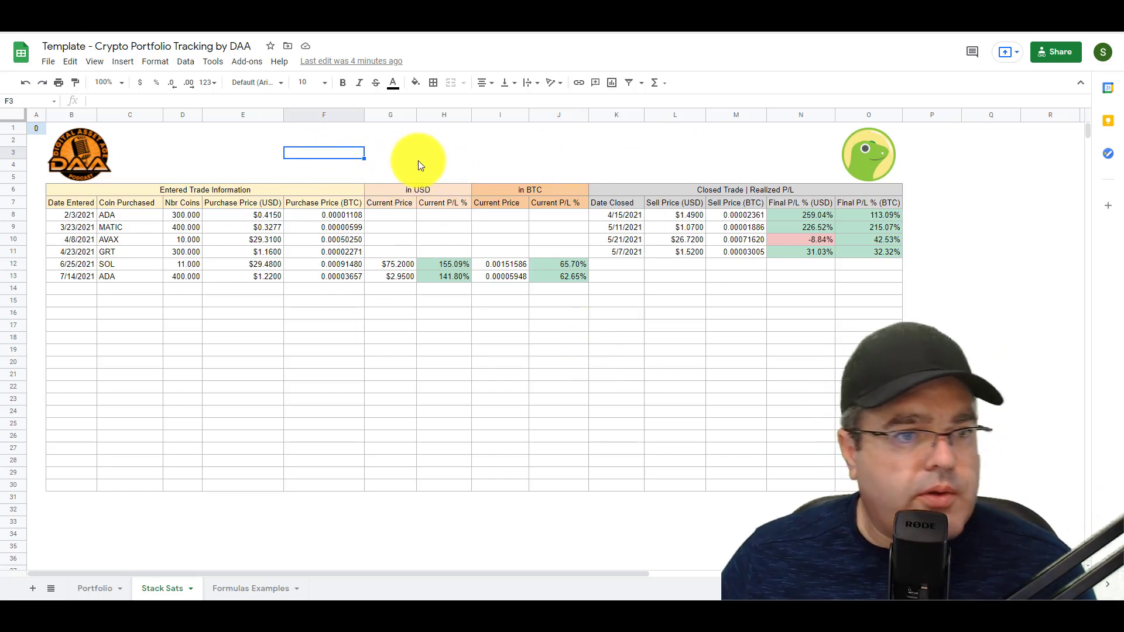
{"action": "left_click", "coordinate": [497, 167]}
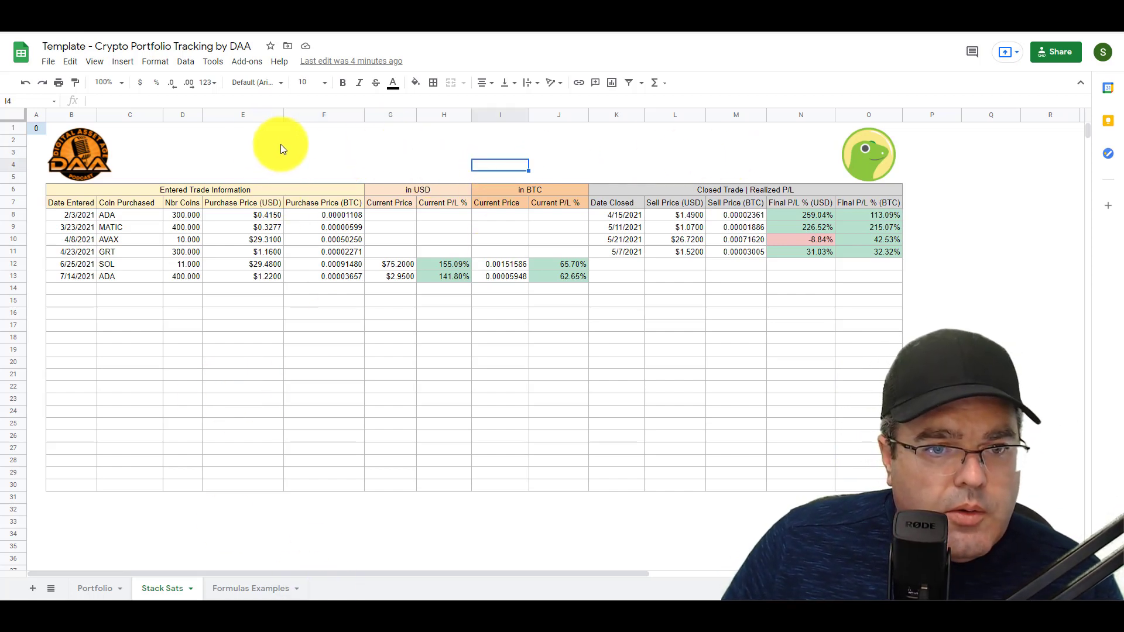
{"action": "left_click", "coordinate": [246, 140]}
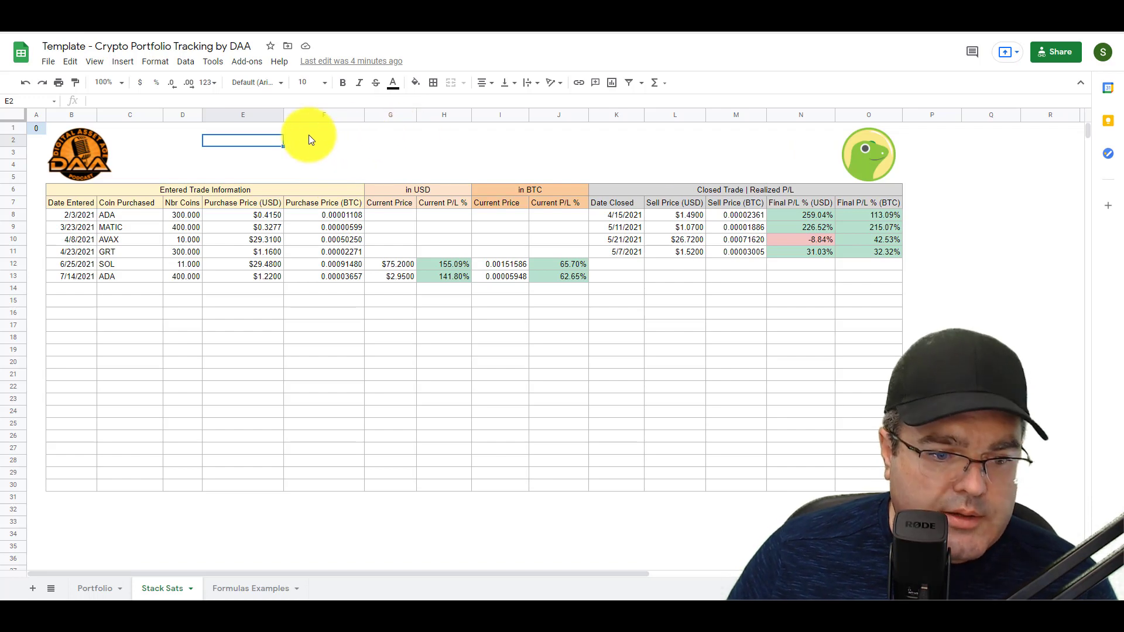
- Examine the function syntax in the Formulas Examples sheet, including the GECKORANK, GECKOLOGO and SPARKLINE(GECKOCHART) rows
{"action": "left_click", "coordinate": [250, 588]}
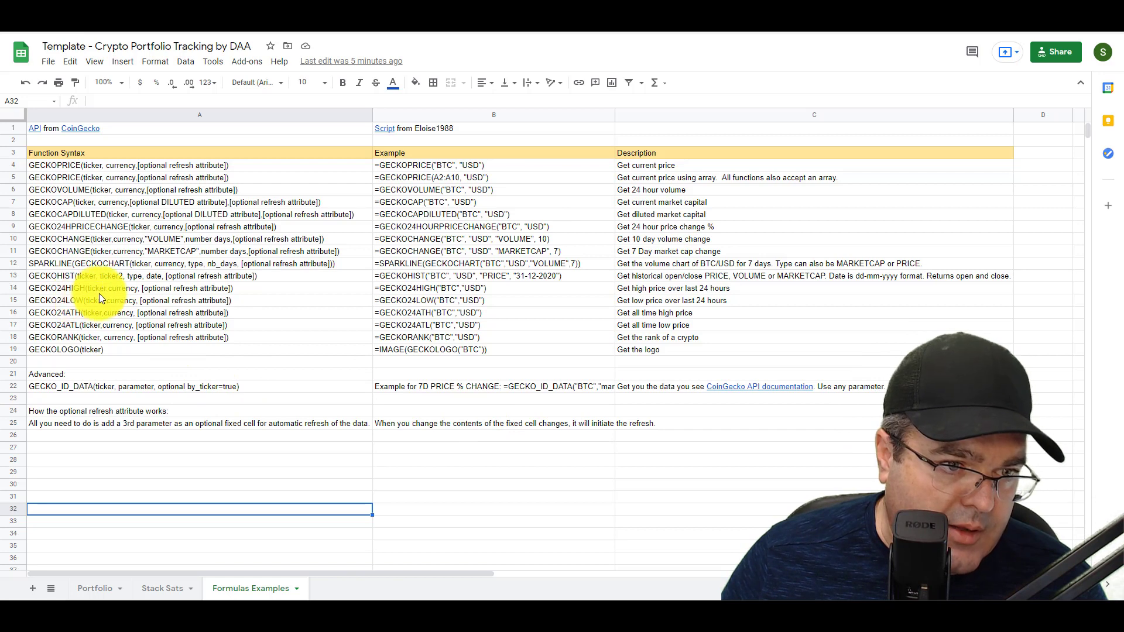
{"action": "left_click", "coordinate": [65, 337]}
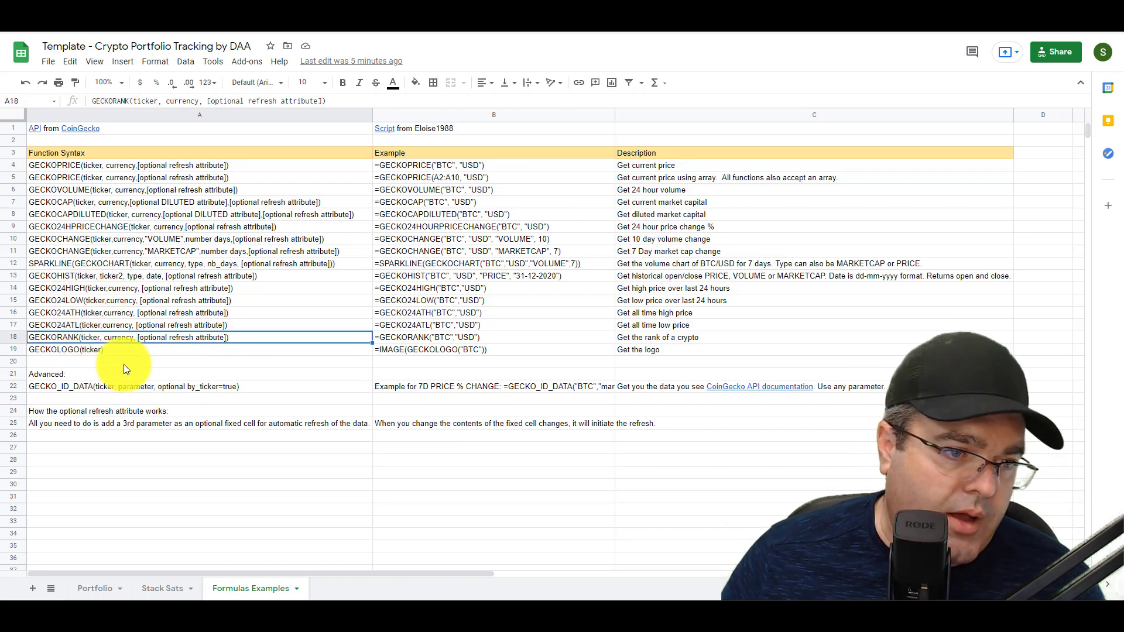
{"action": "left_click", "coordinate": [66, 350]}
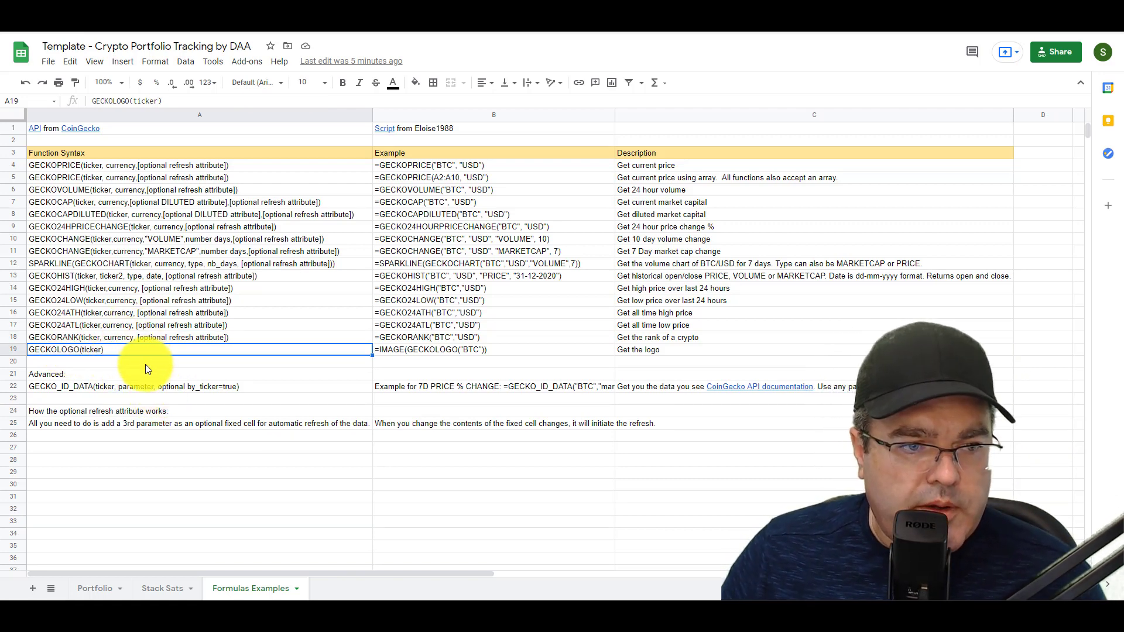
{"action": "left_click", "coordinate": [92, 263]}
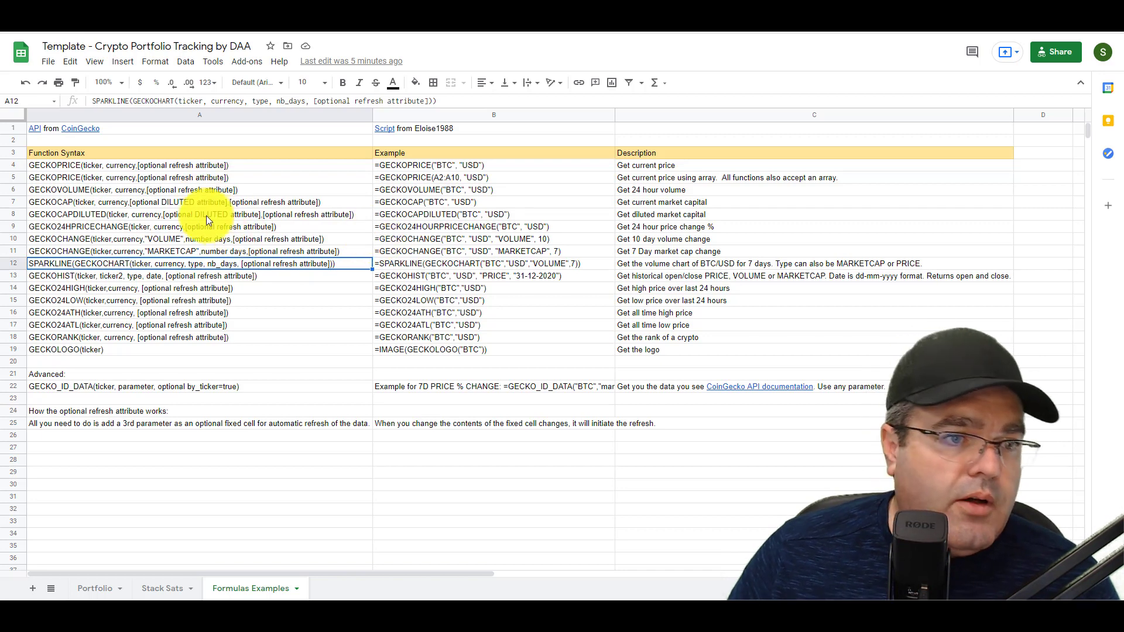
{"action": "left_click", "coordinate": [262, 400]}
{"action": "left_click", "coordinate": [275, 363]}
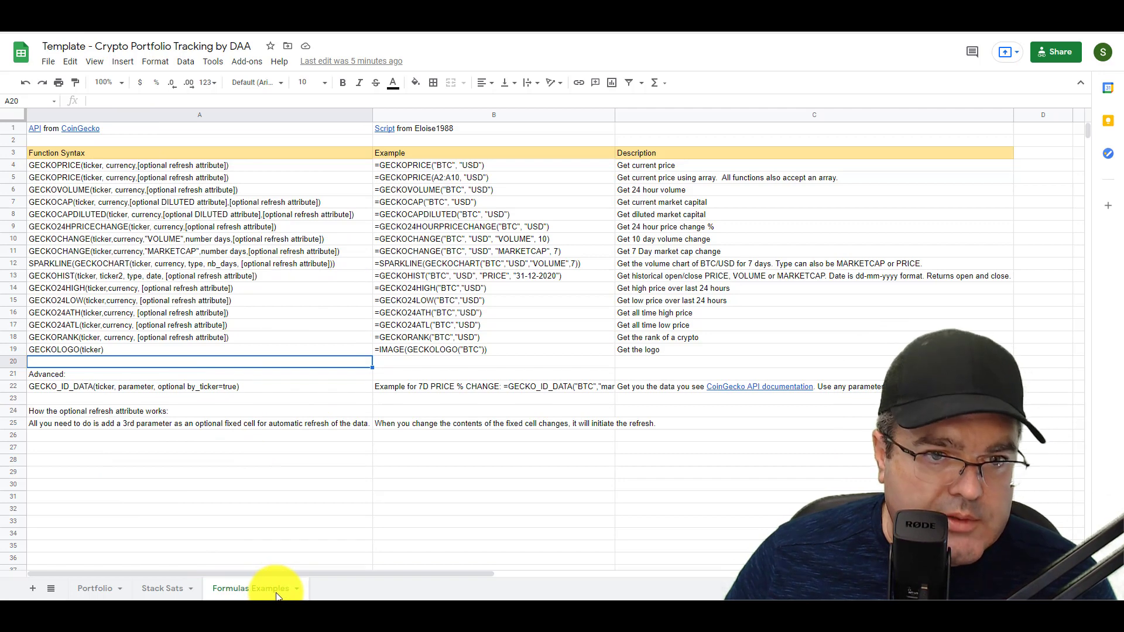
- Inspect the CoinGecko API and website links in cell A1 of the Formulas Examples sheet
{"action": "left_click", "coordinate": [86, 129]}
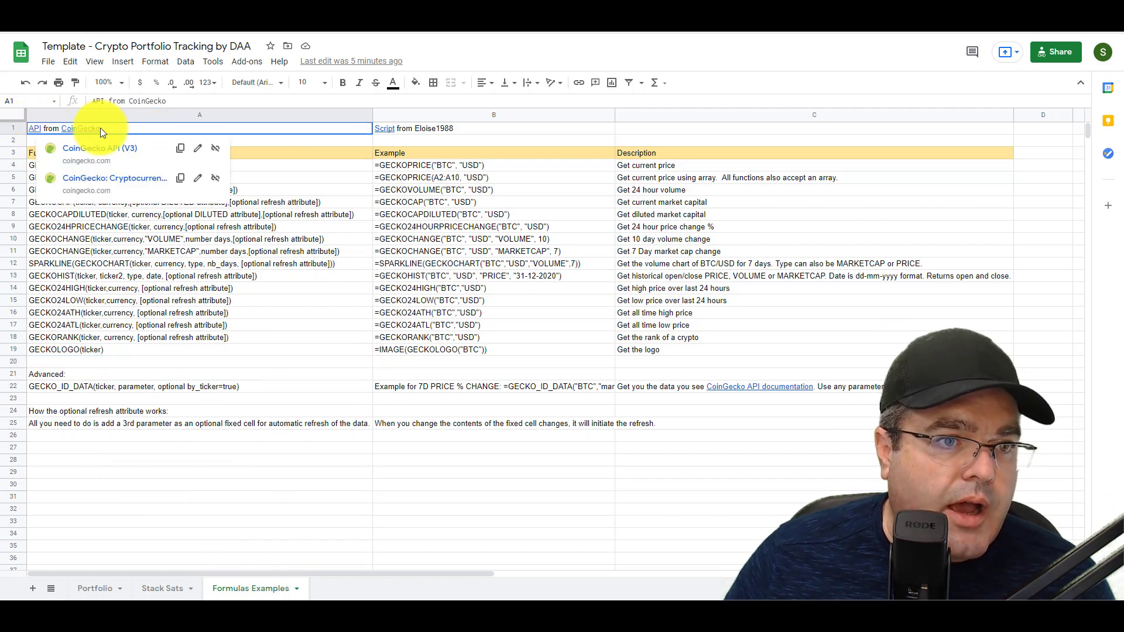
{"action": "mouse_move", "coordinate": [77, 128]}
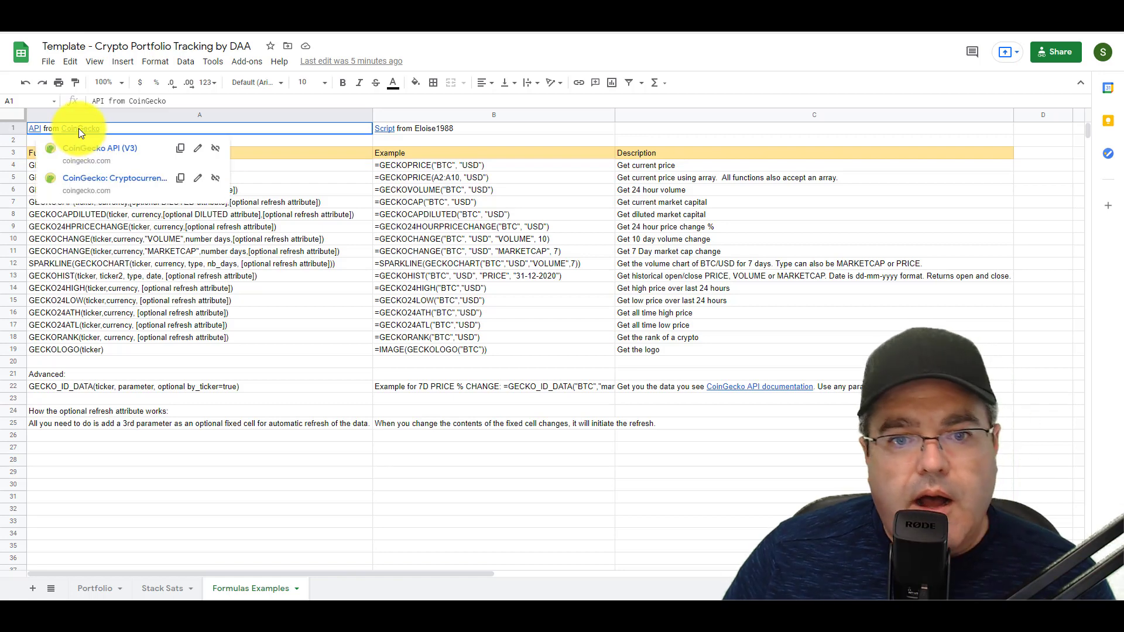
{"action": "left_click_drag", "start_coordinate": [78, 128], "coordinate": [195, 139]}
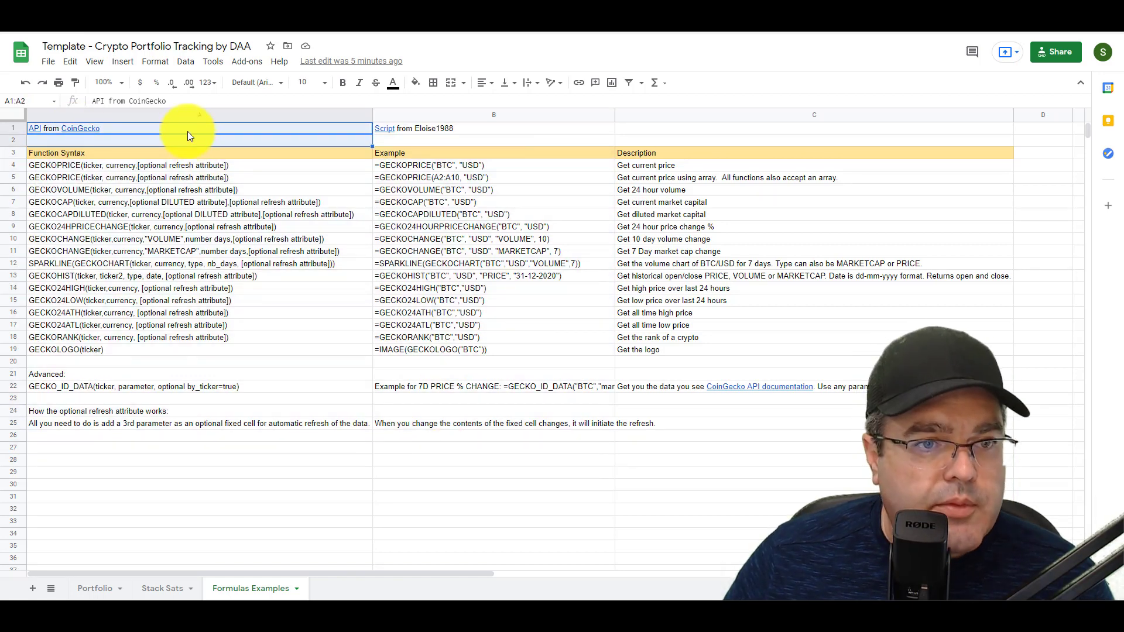
{"action": "left_click", "coordinate": [472, 142]}
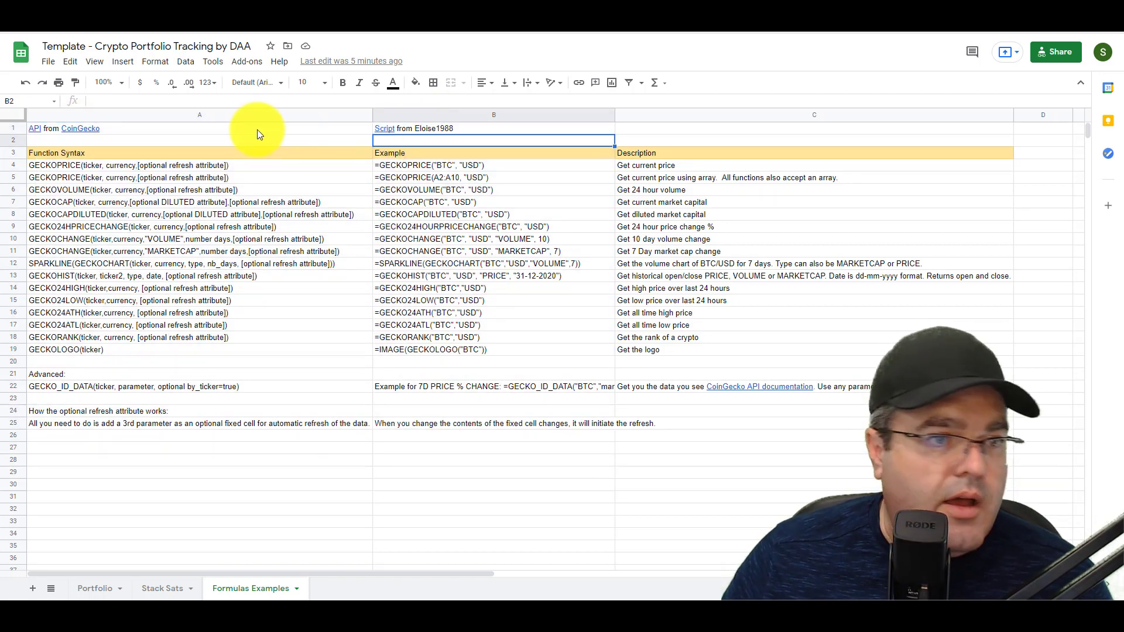
{"action": "mouse_move", "coordinate": [240, 132]}
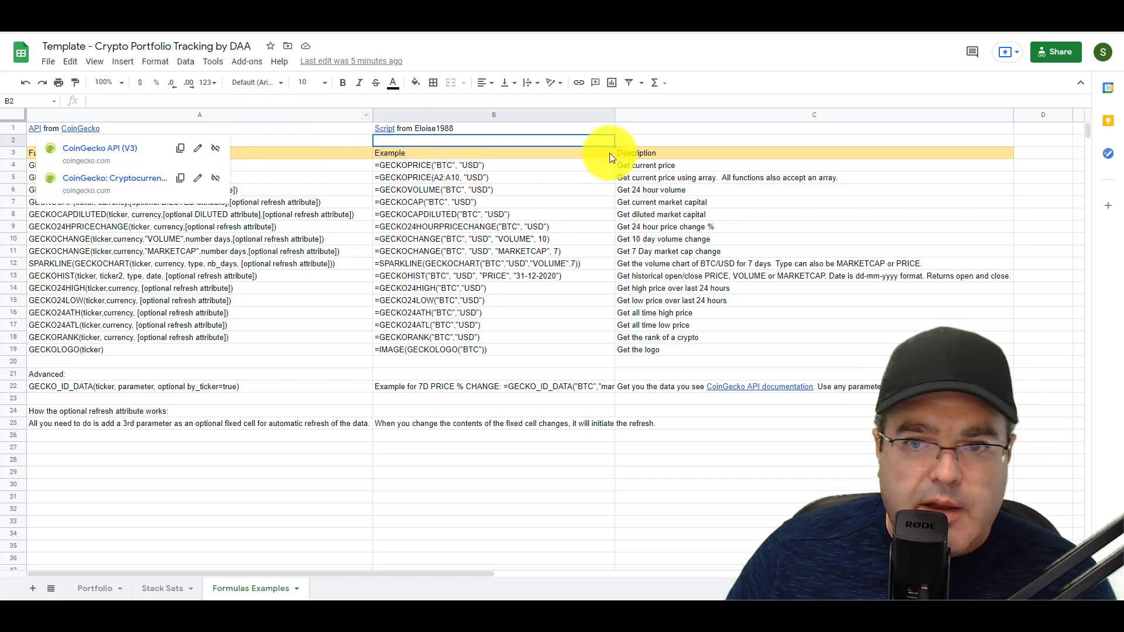
{"action": "left_click", "coordinate": [633, 143]}
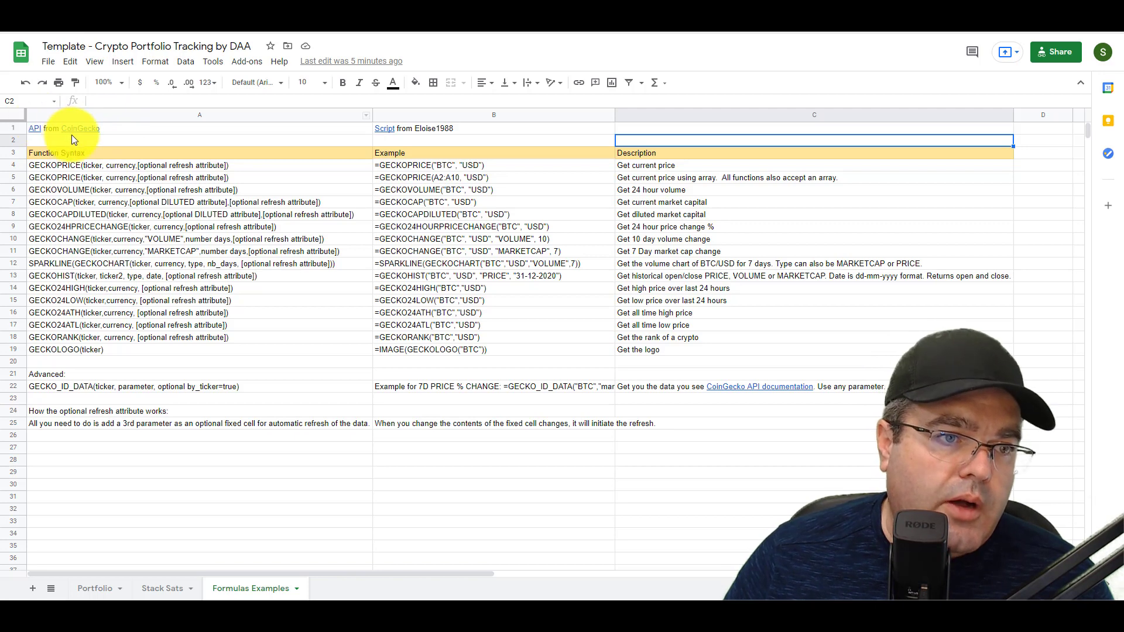
{"action": "left_click", "coordinate": [239, 143]}
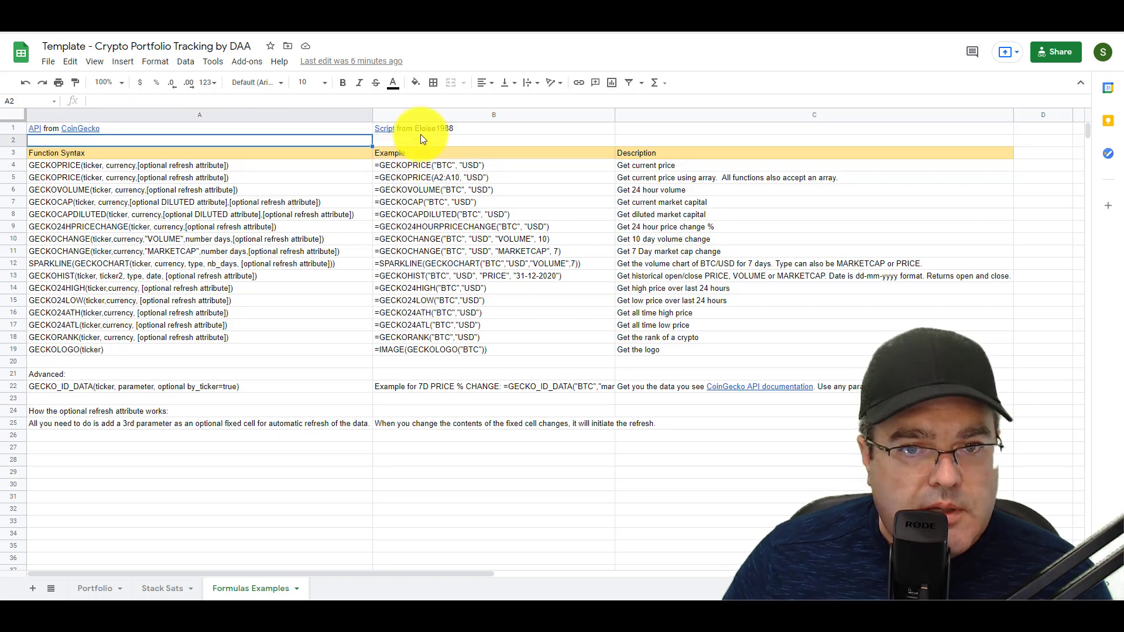
- Copy the Script link in cell B1 and open the GitHub CoinGeckoV2.gs page in a new browser tab
{"action": "mouse_move", "coordinate": [437, 131]}
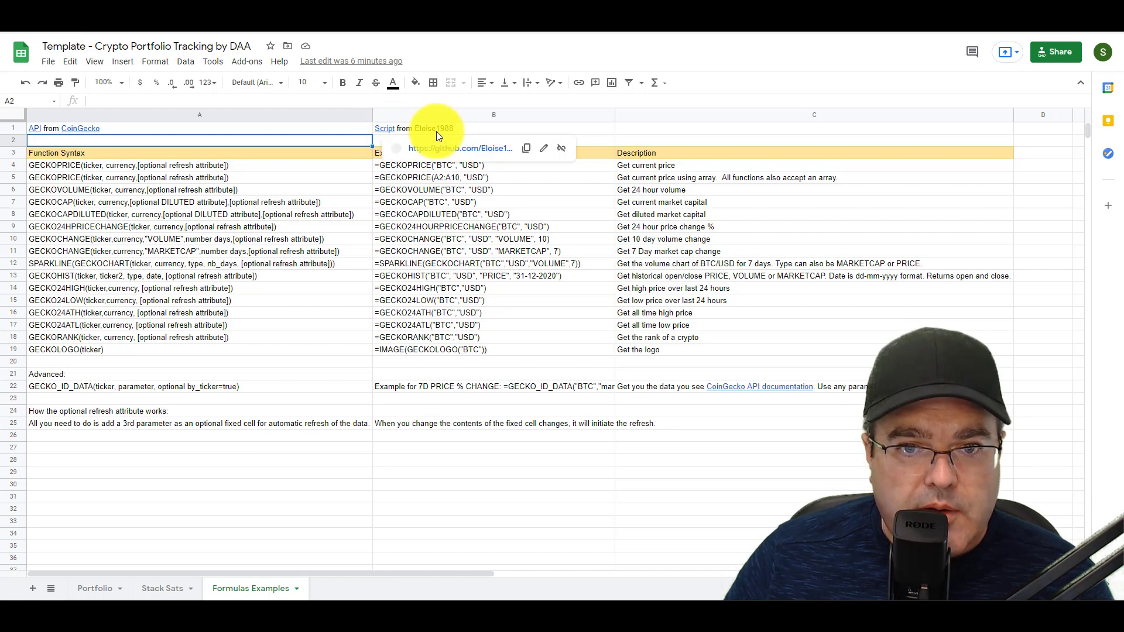
{"action": "left_click", "coordinate": [526, 149]}
{"action": "left_click", "coordinate": [155, 4]}
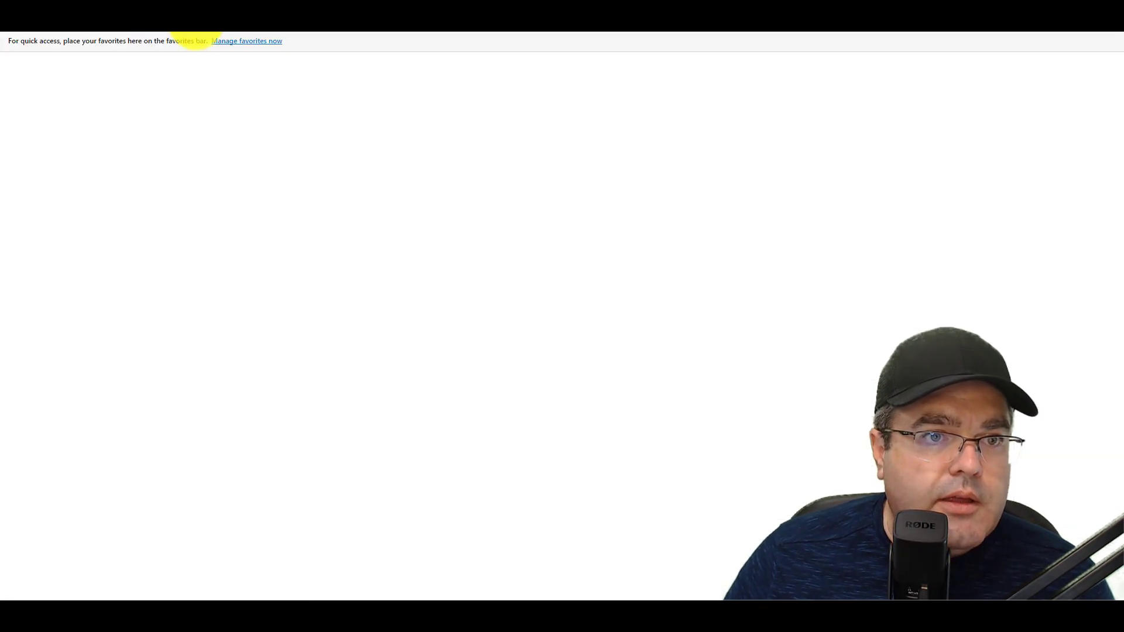
{"action": "right_click", "coordinate": [196, 22]}
{"action": "left_click", "coordinate": [243, 135]}
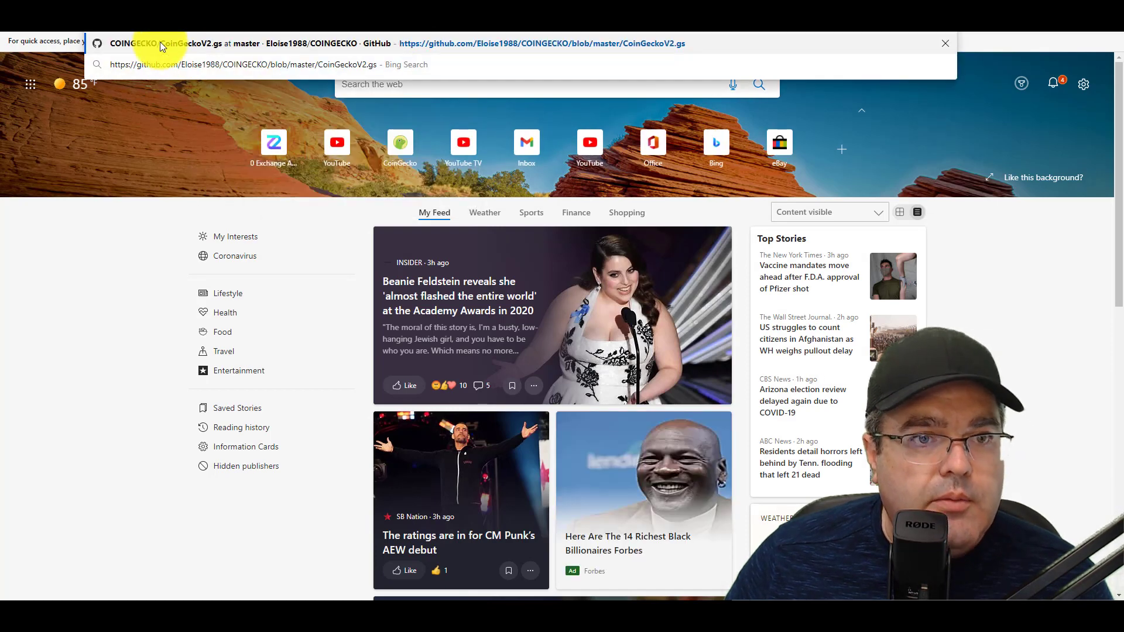
{"action": "key", "text": "Return"}
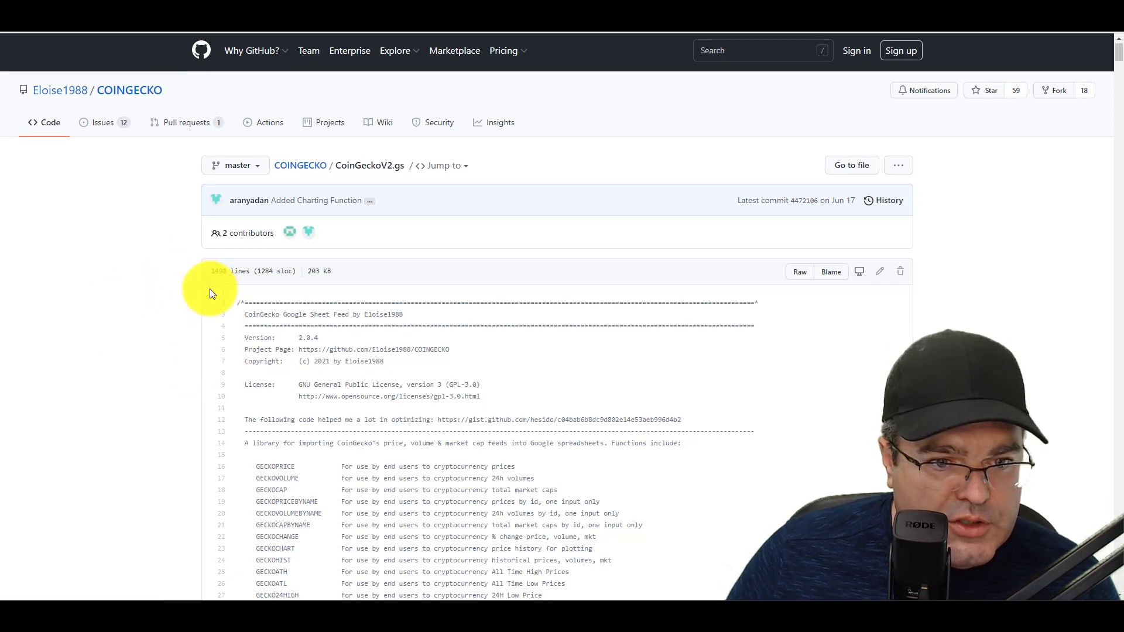
- Examine the header comment and function list of CoinGeckoV2.gs on GitHub, and return to the Formulas Examples sheet
{"action": "scroll", "coordinate": [210, 290], "scroll_direction": "down", "scroll_amount": 3}
{"action": "left_click_drag", "start_coordinate": [238, 135], "coordinate": [567, 271]}
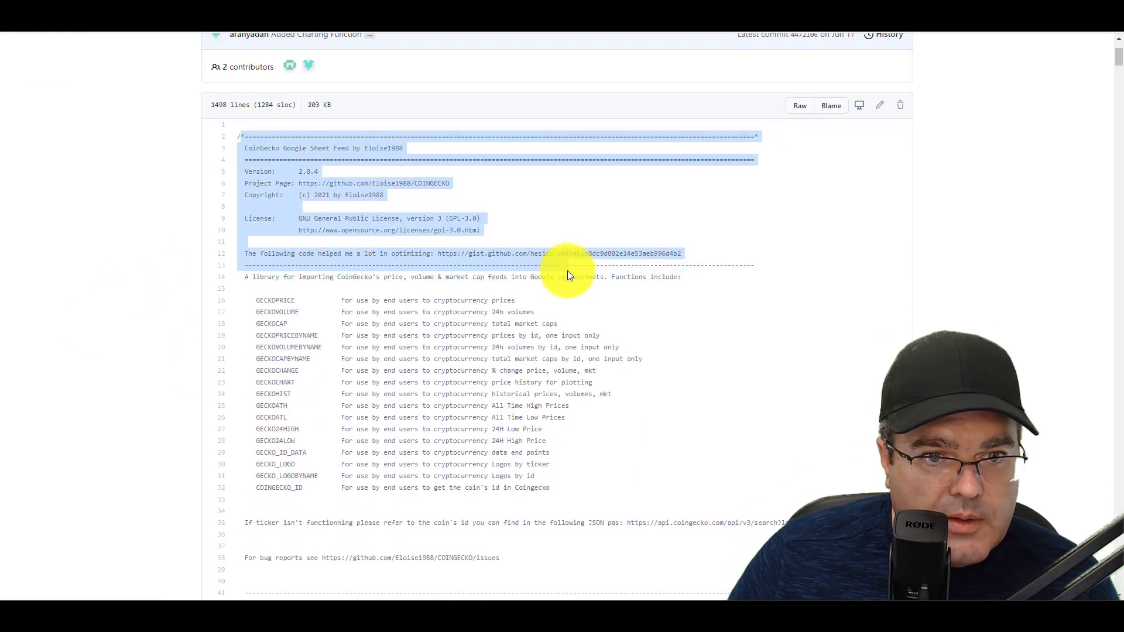
{"action": "left_click", "coordinate": [274, 154]}
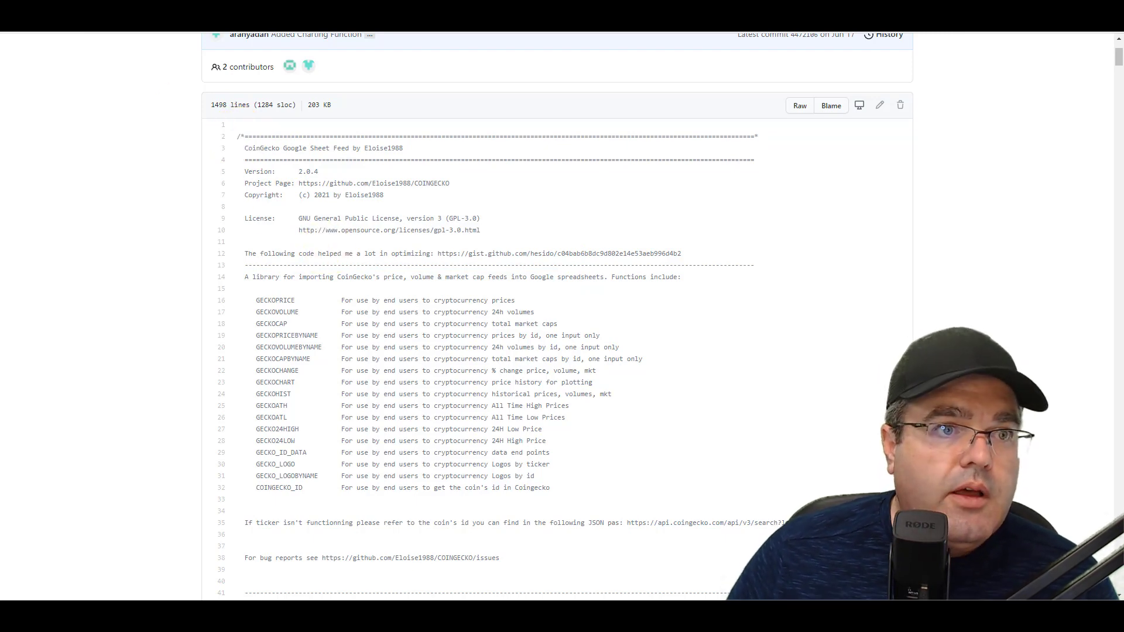
{"action": "left_click", "coordinate": [76, 28]}
{"action": "left_click", "coordinate": [216, 461]}
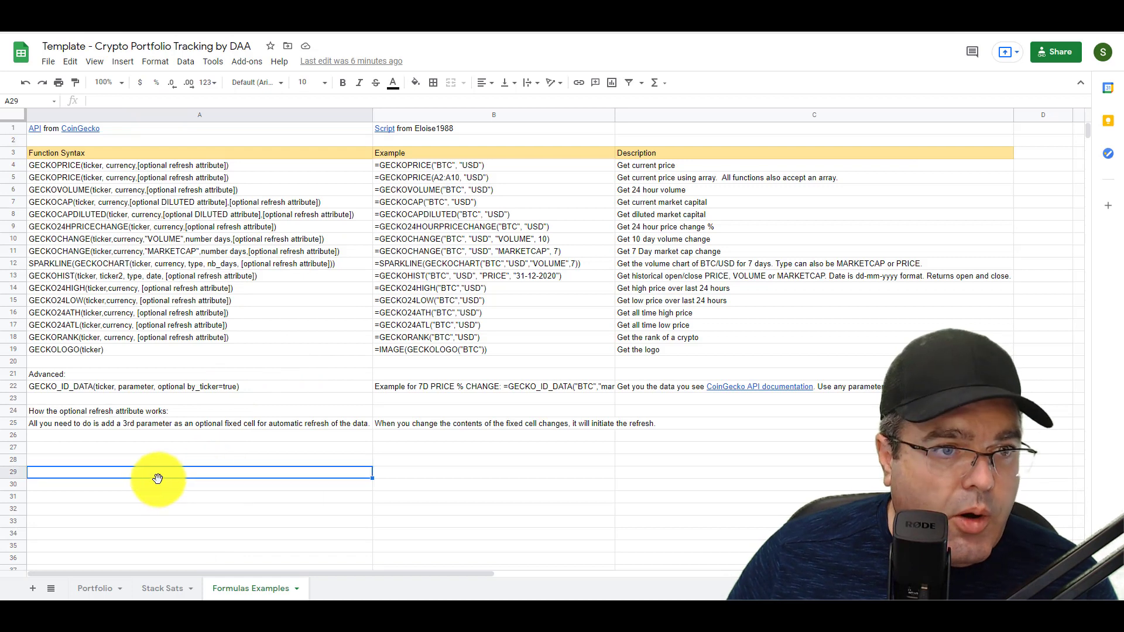
{"action": "left_click", "coordinate": [49, 64]}
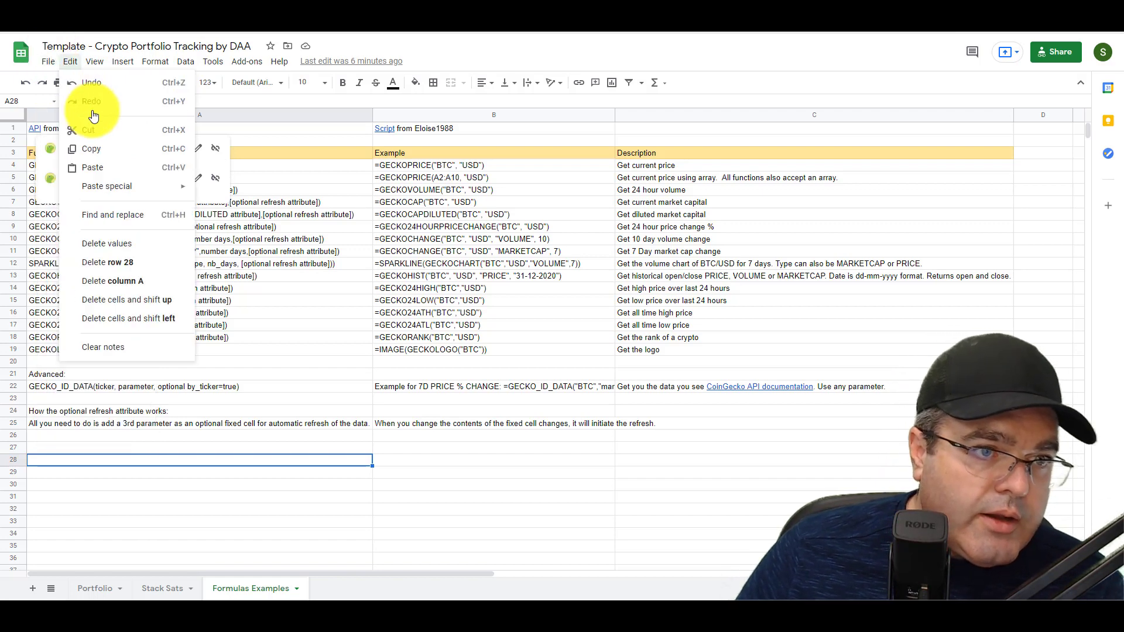
{"action": "mouse_move", "coordinate": [98, 119]}
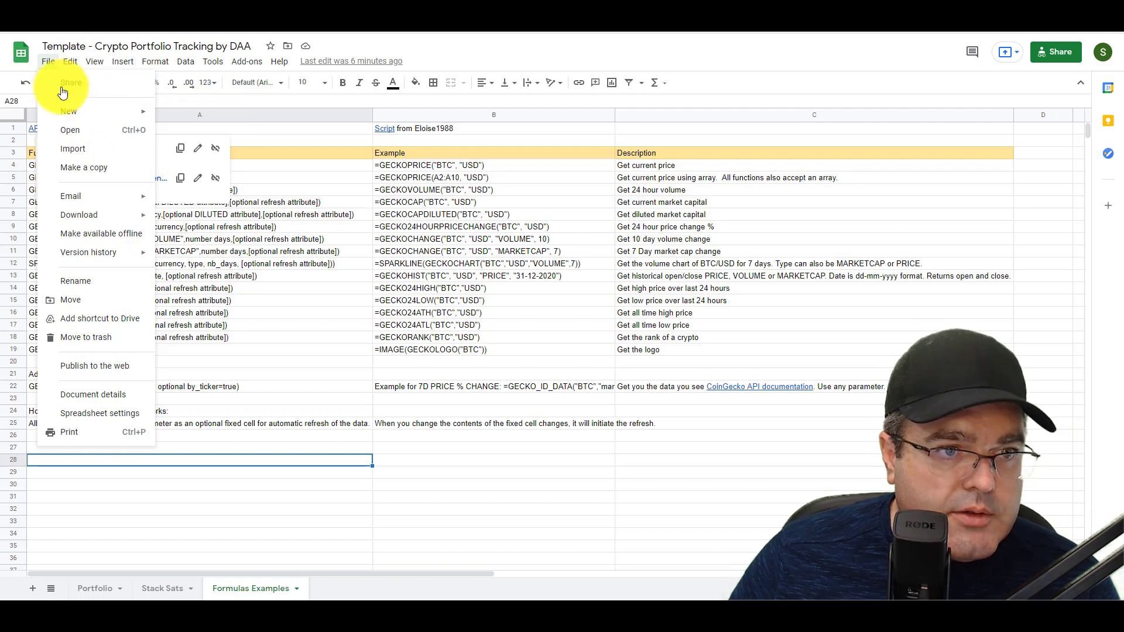
{"action": "left_click", "coordinate": [292, 485]}
- Switch to the Portfolio sheet and open the spreadsheet's script editor
{"action": "left_click", "coordinate": [98, 587]}
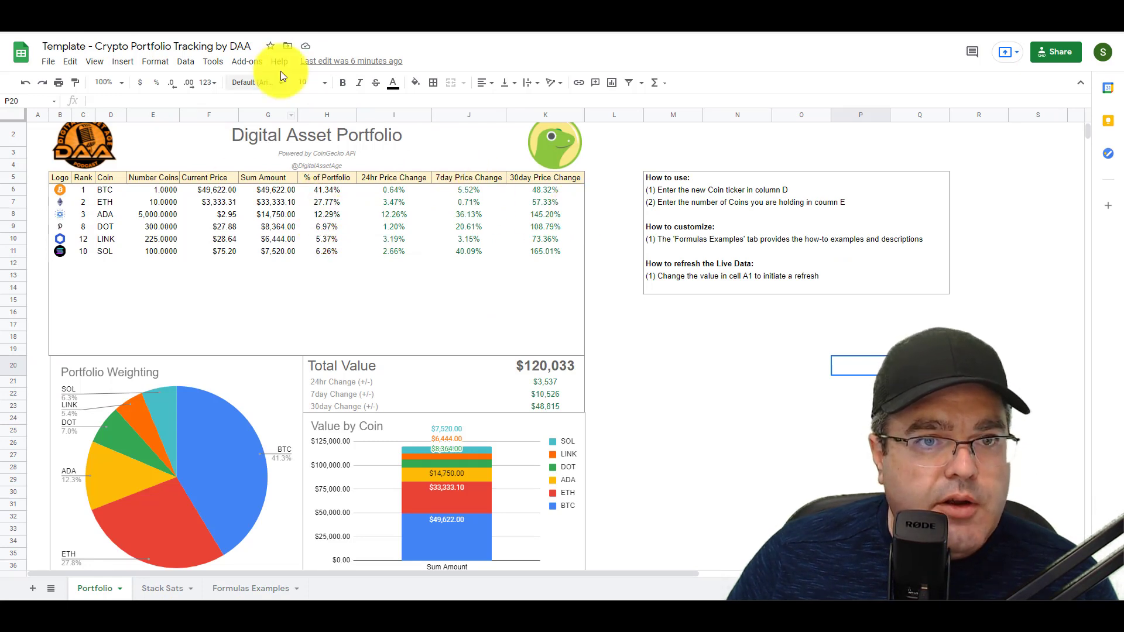
{"action": "left_click", "coordinate": [215, 62]}
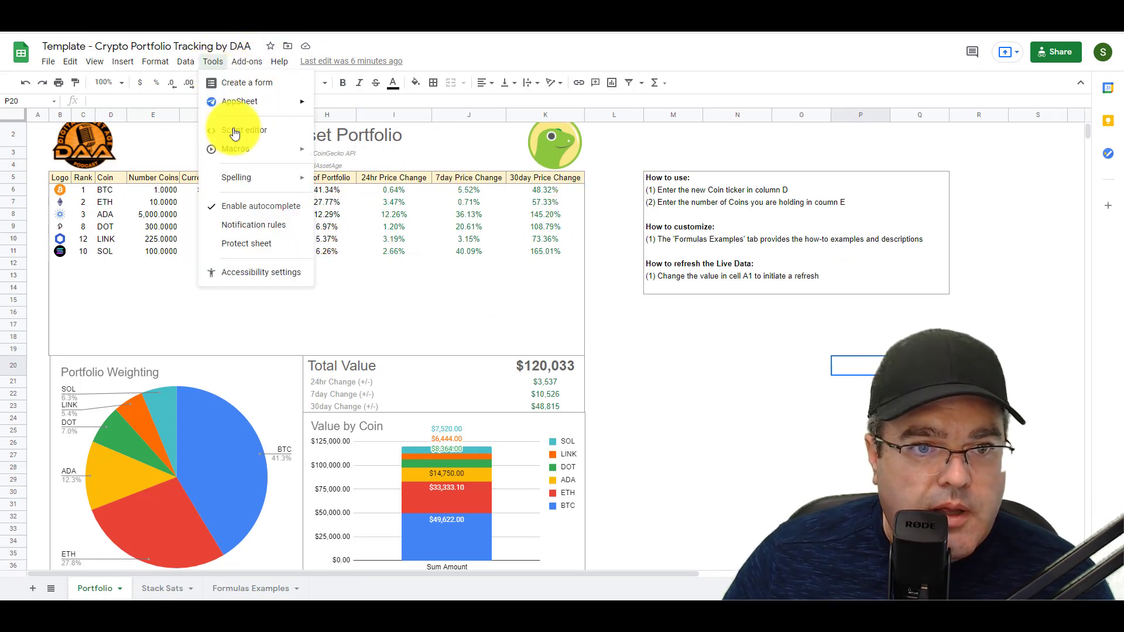
{"action": "left_click", "coordinate": [252, 141]}
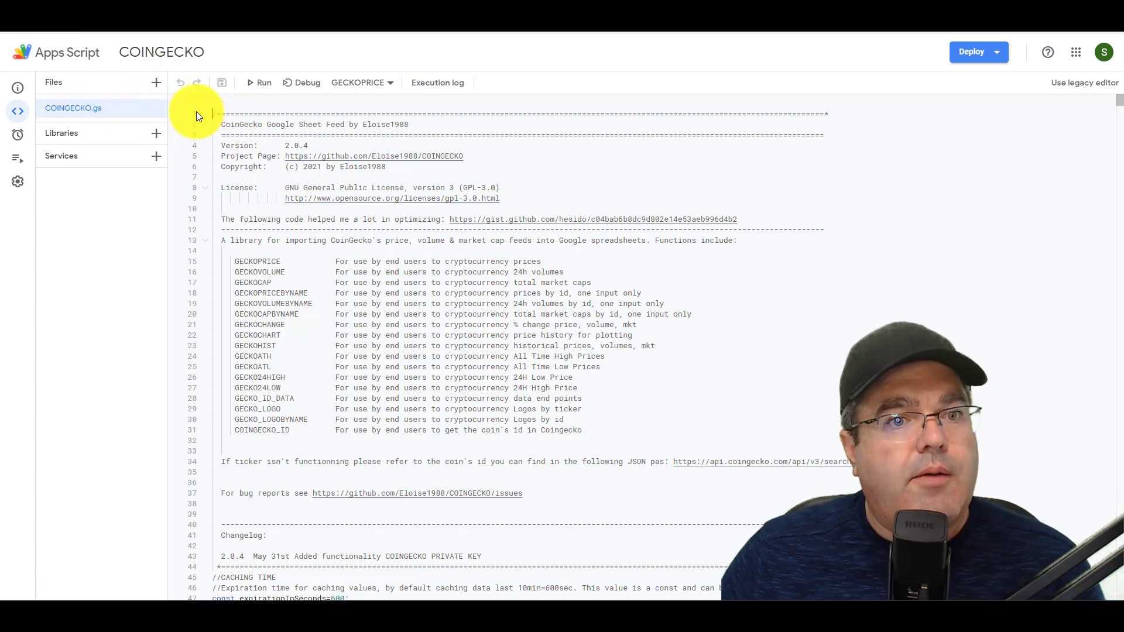
- Compare the header comment of COINGECKO.gs in Apps Script with the source code on the GitHub page
{"action": "left_click_drag", "start_coordinate": [445, 346], "coordinate": [192, 95]}
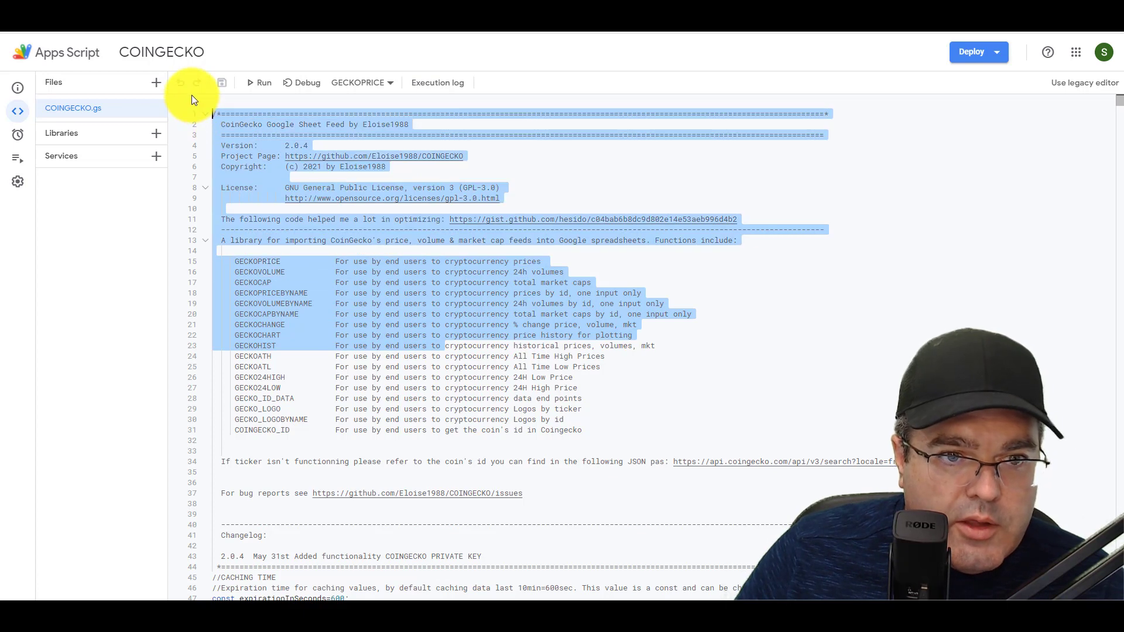
{"action": "left_click", "coordinate": [413, 304]}
{"action": "left_click", "coordinate": [385, 7]}
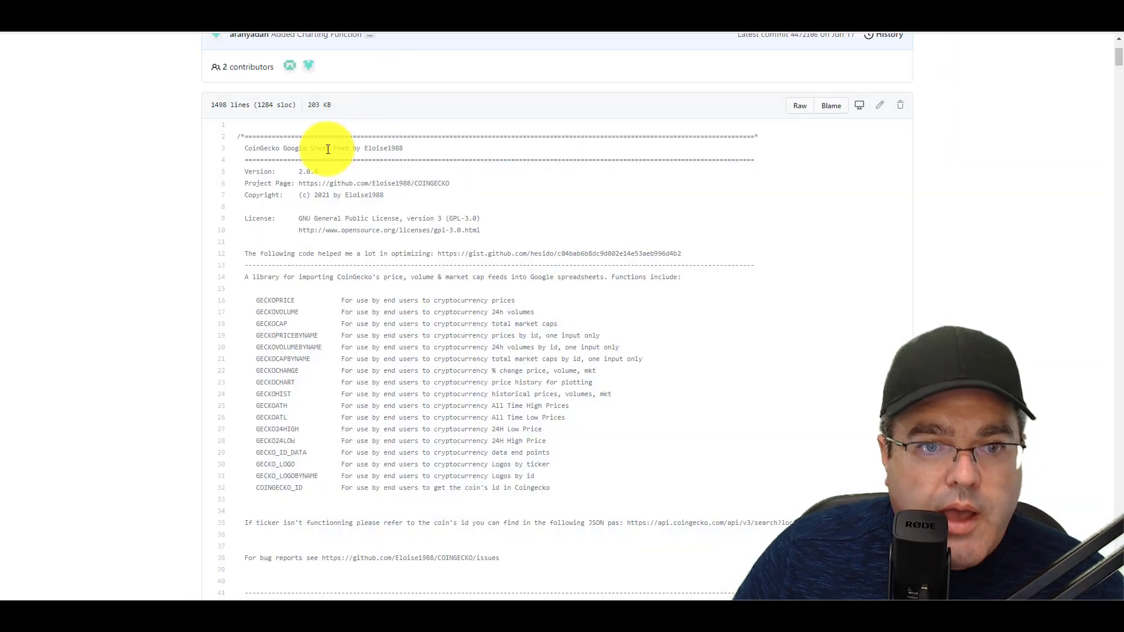
{"action": "left_click_drag", "start_coordinate": [238, 133], "coordinate": [590, 437]}
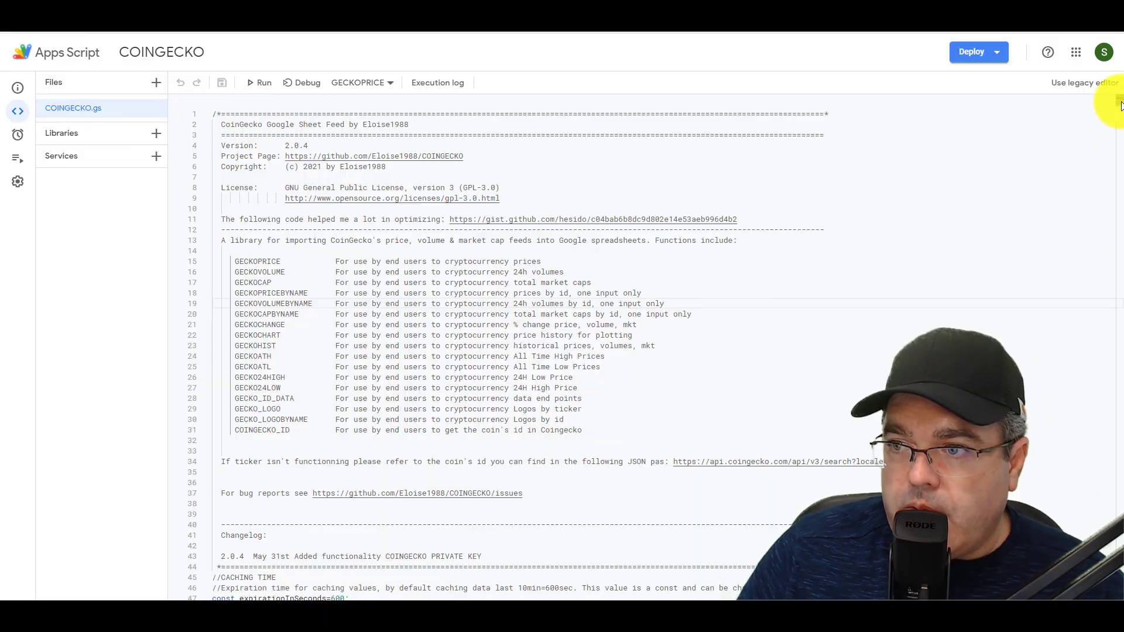
- Examine the COINGECKO.gs code down through the GECKOVOLUMEBYNAME function and compare it with the GitHub source
{"action": "left_click_drag", "start_coordinate": [1119, 106], "coordinate": [1118, 405]}
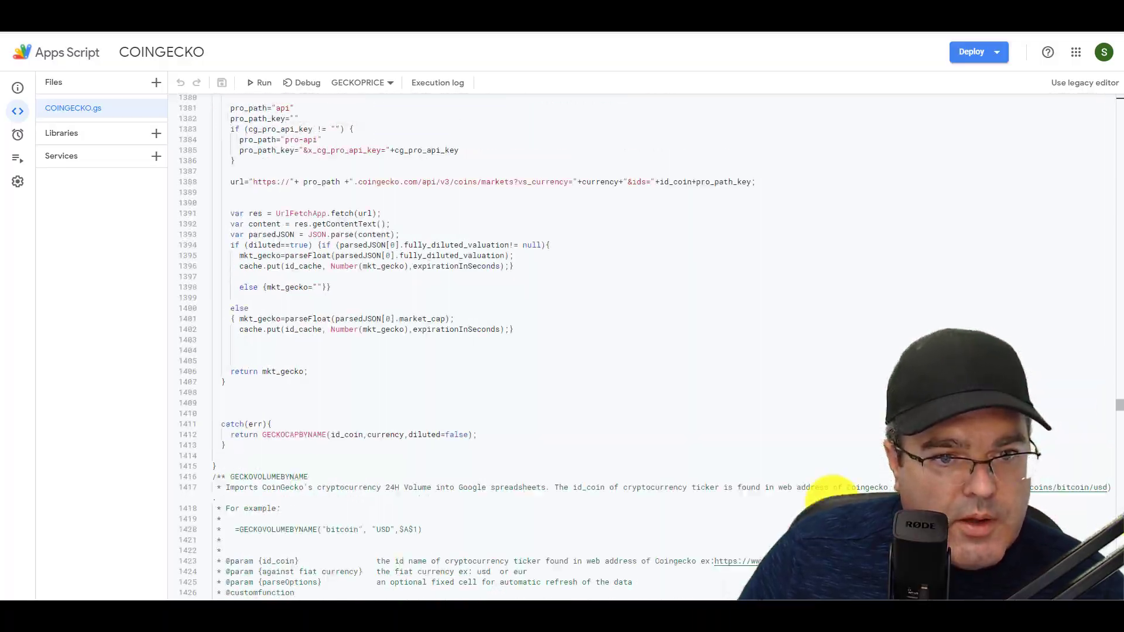
{"action": "scroll", "coordinate": [381, 333], "scroll_direction": "down", "scroll_amount": 1}
{"action": "scroll", "coordinate": [468, 252], "scroll_direction": "down", "scroll_amount": 3}
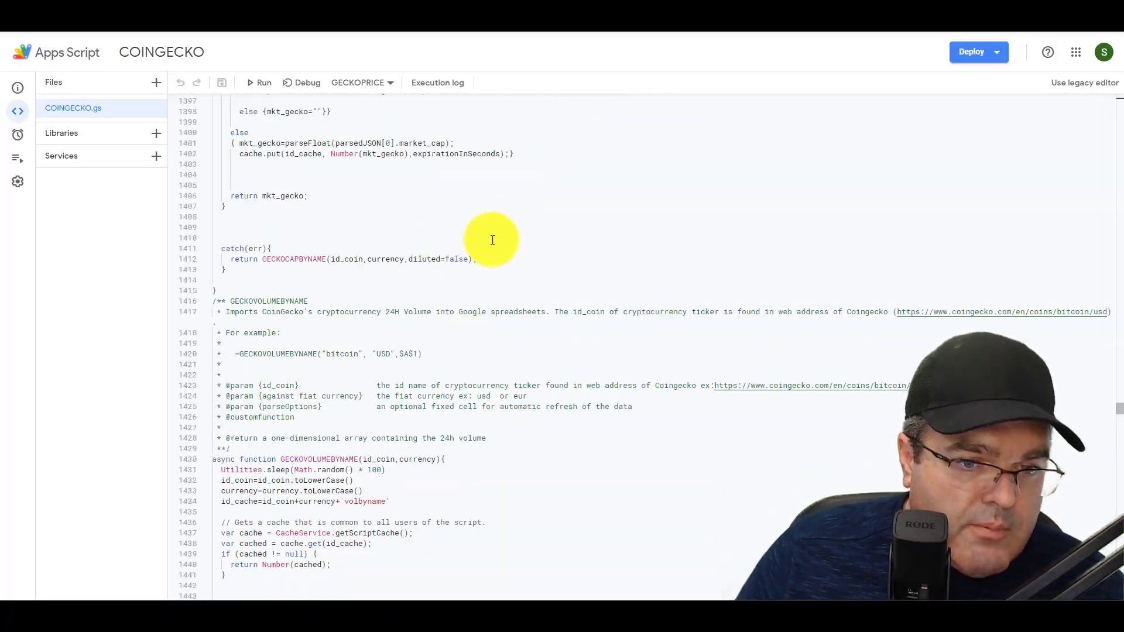
{"action": "scroll", "coordinate": [456, 226], "scroll_direction": "down", "scroll_amount": 2}
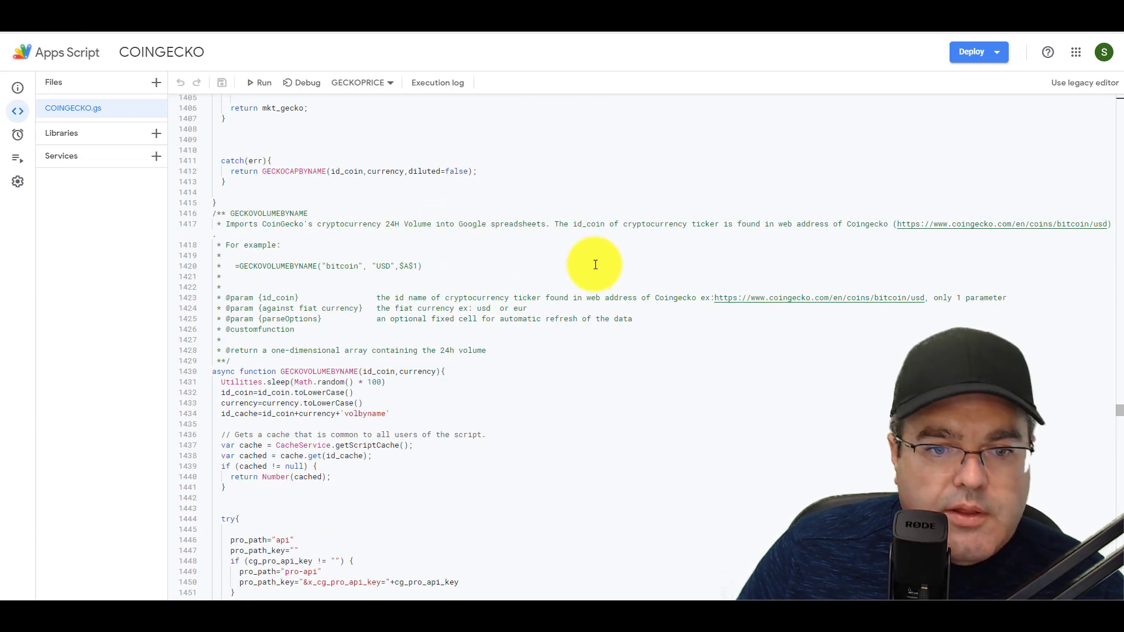
{"action": "scroll", "coordinate": [527, 258], "scroll_direction": "down", "scroll_amount": 2}
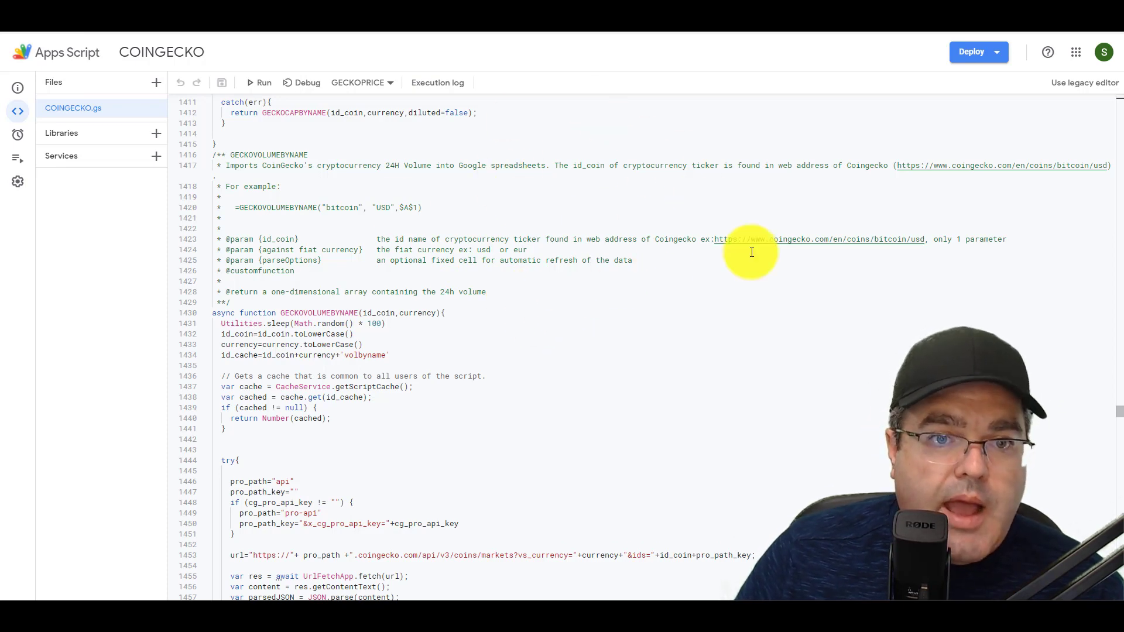
{"action": "scroll", "coordinate": [452, 374], "scroll_direction": "down", "scroll_amount": 3}
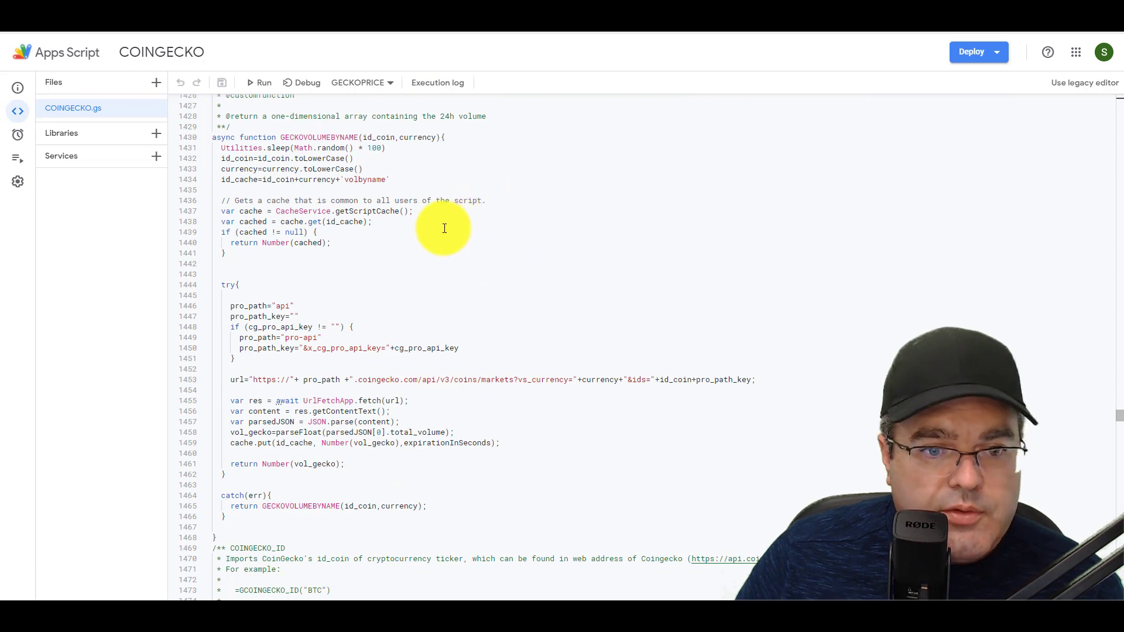
{"action": "left_click_drag", "start_coordinate": [1118, 415], "coordinate": [1115, 70]}
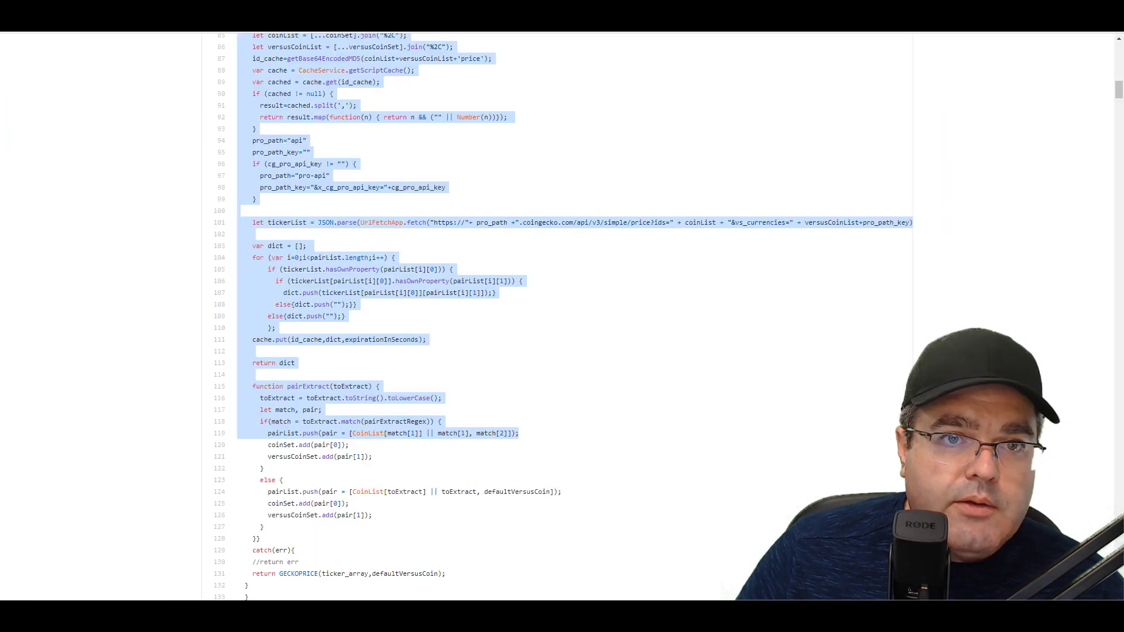
{"action": "left_click", "coordinate": [202, 6]}
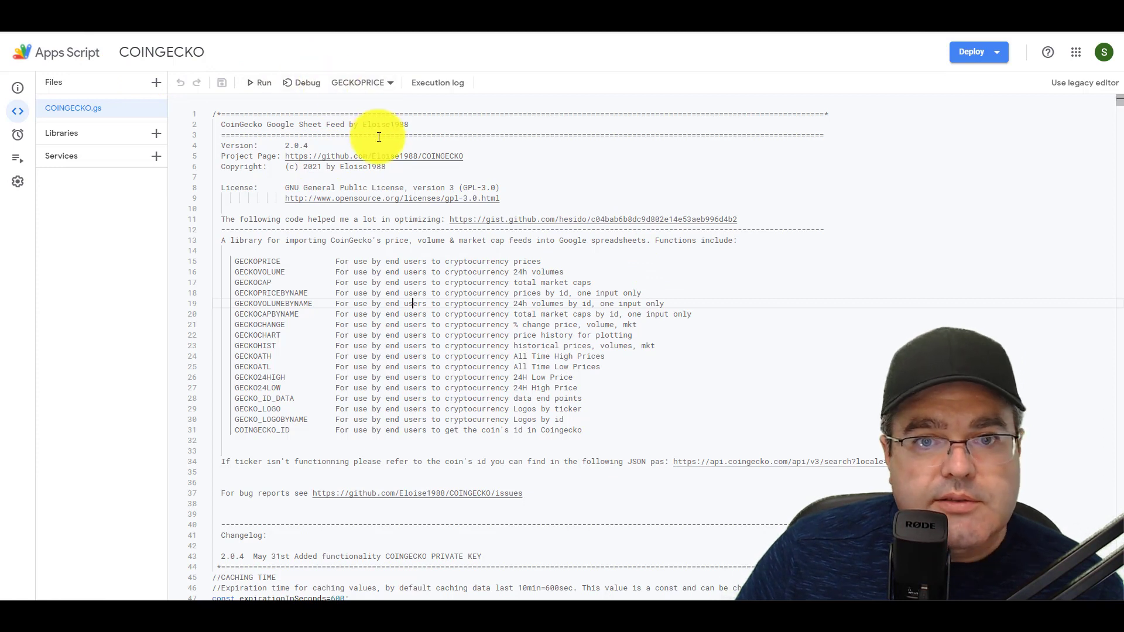
{"action": "left_click", "coordinate": [80, 108]}
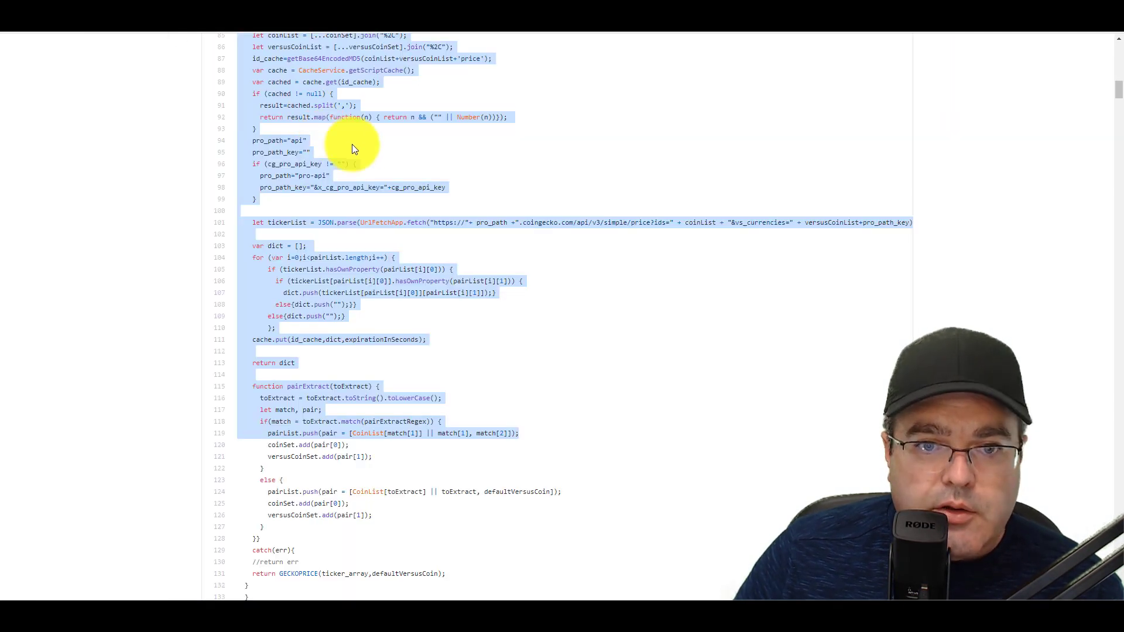
- Clear the code selection on the GitHub page and go back to the header comment of CoinGeckoV2.gs
{"action": "left_click", "coordinate": [454, 200]}
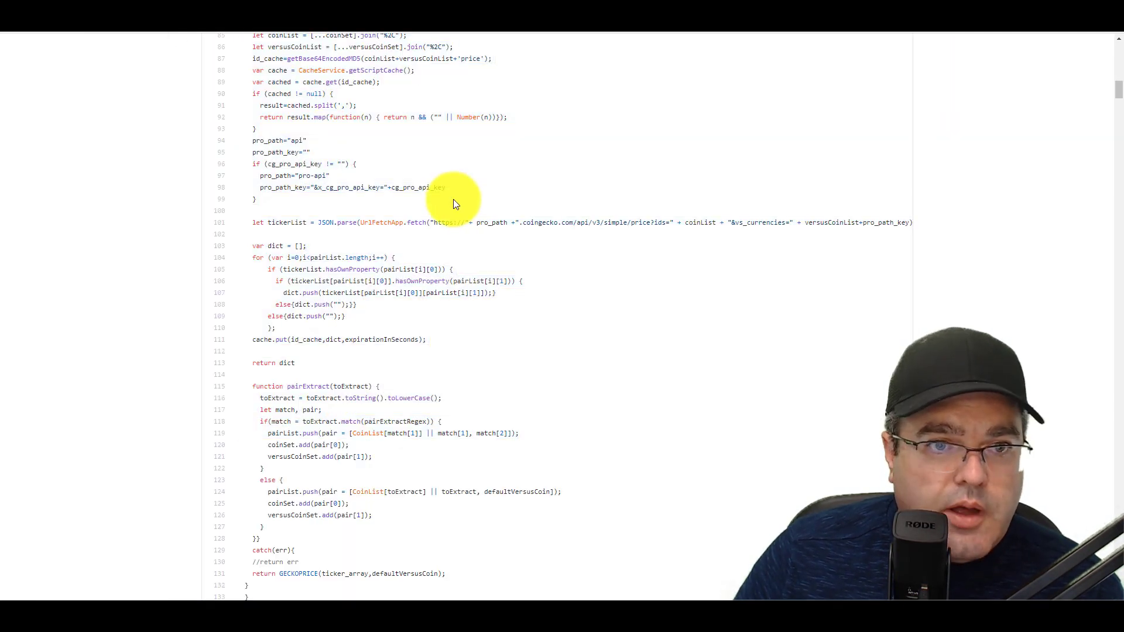
{"action": "scroll", "coordinate": [490, 184], "scroll_direction": "up", "scroll_amount": 20}
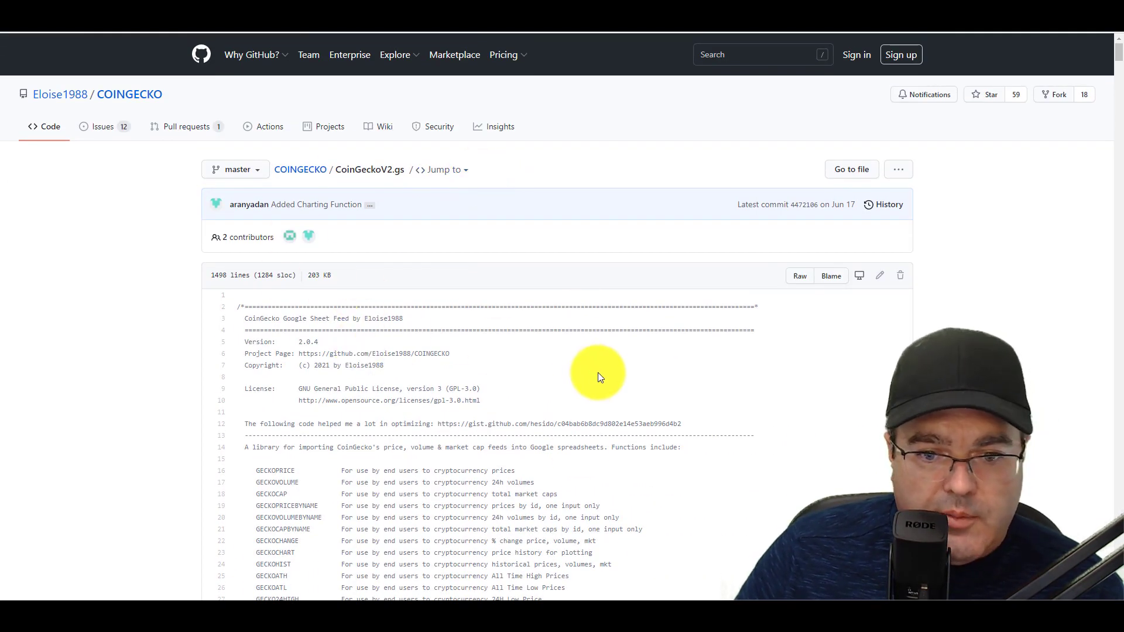
{"action": "scroll", "coordinate": [333, 131], "scroll_direction": "down", "scroll_amount": 5}
{"action": "scroll", "coordinate": [333, 131], "scroll_direction": "up", "scroll_amount": 5}
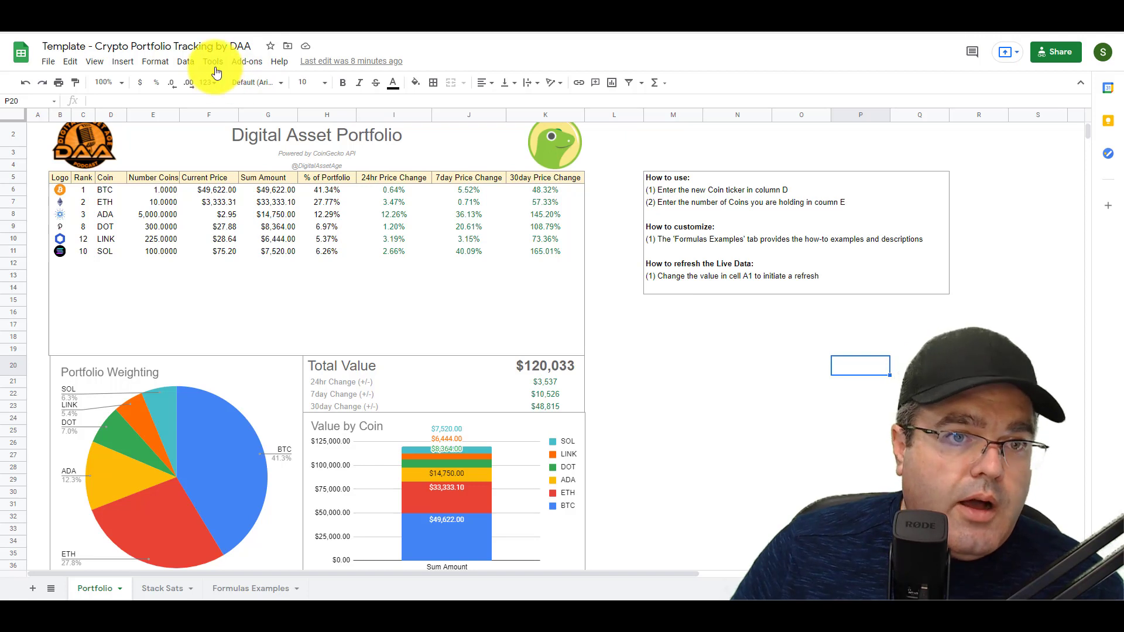
- Open the script editor from the Portfolio spreadsheet and examine the COINGECKO.gs code down to the GECKOVOLUME function
{"action": "left_click", "coordinate": [246, 62]}
{"action": "mouse_move", "coordinate": [202, 69]}
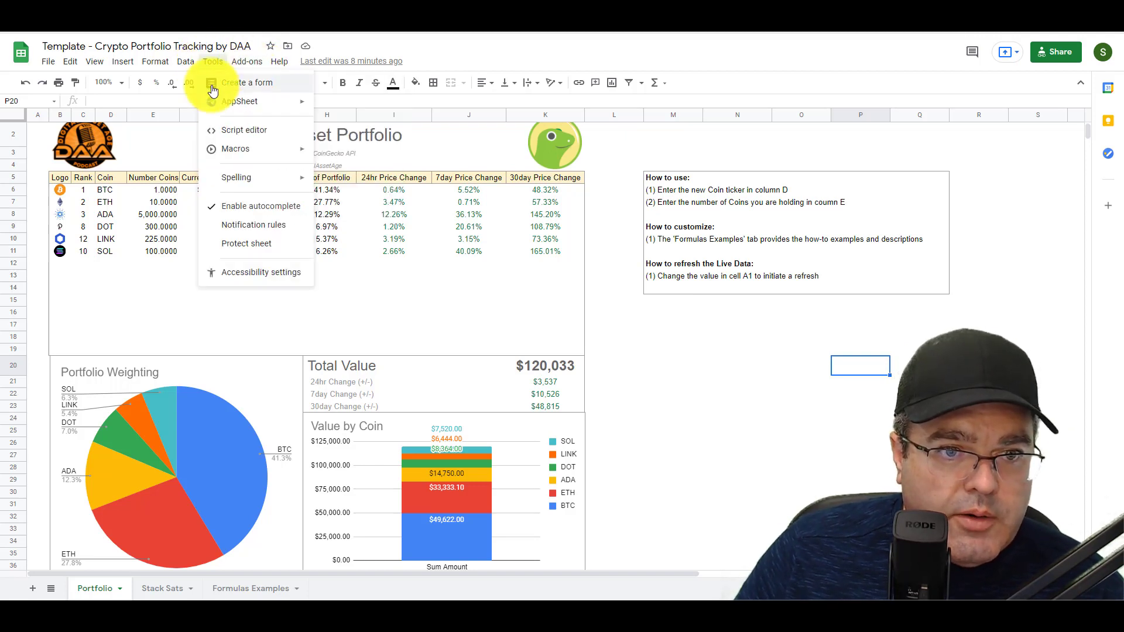
{"action": "left_click", "coordinate": [258, 131]}
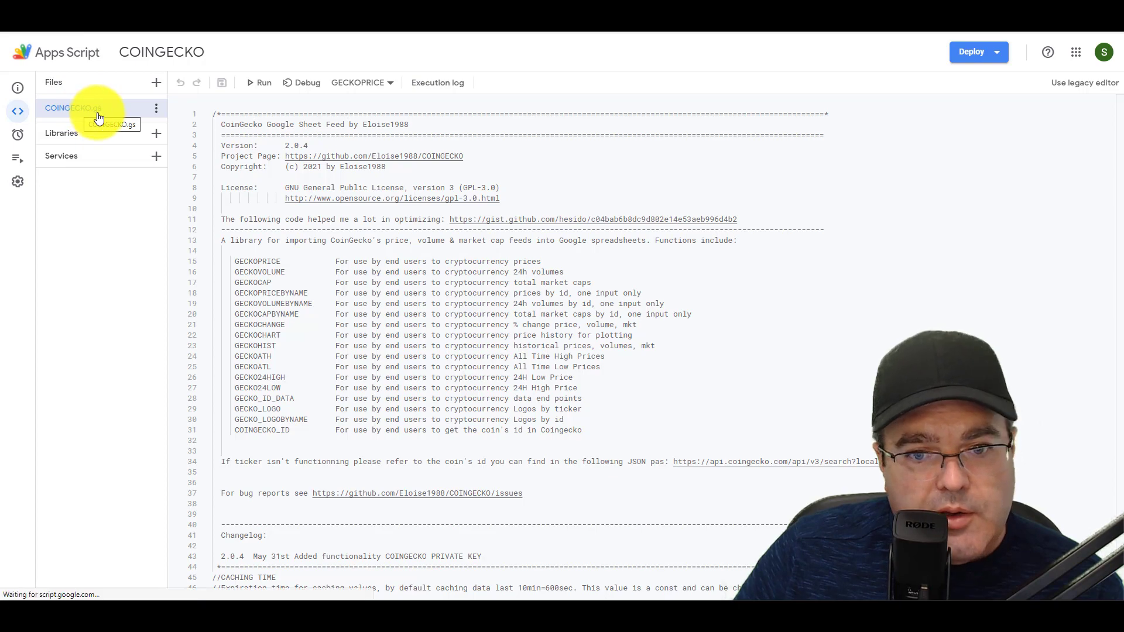
{"action": "scroll", "coordinate": [406, 263], "scroll_direction": "down", "scroll_amount": 2}
{"action": "scroll", "coordinate": [406, 263], "scroll_direction": "down", "scroll_amount": 18}
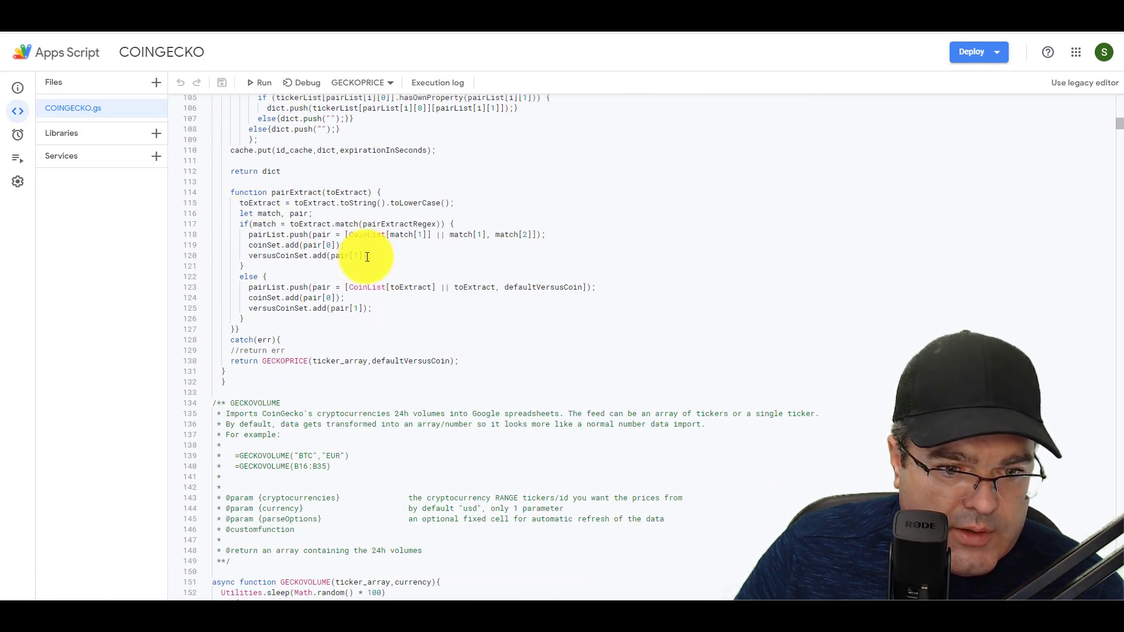
{"action": "scroll", "coordinate": [364, 254], "scroll_direction": "down", "scroll_amount": 3}
{"action": "mouse_move", "coordinate": [240, 228]}
{"action": "left_mouse_down"}
{"action": "mouse_move", "coordinate": [308, 226]}
{"action": "mouse_move", "coordinate": [221, 227]}
{"action": "left_mouse_up"}
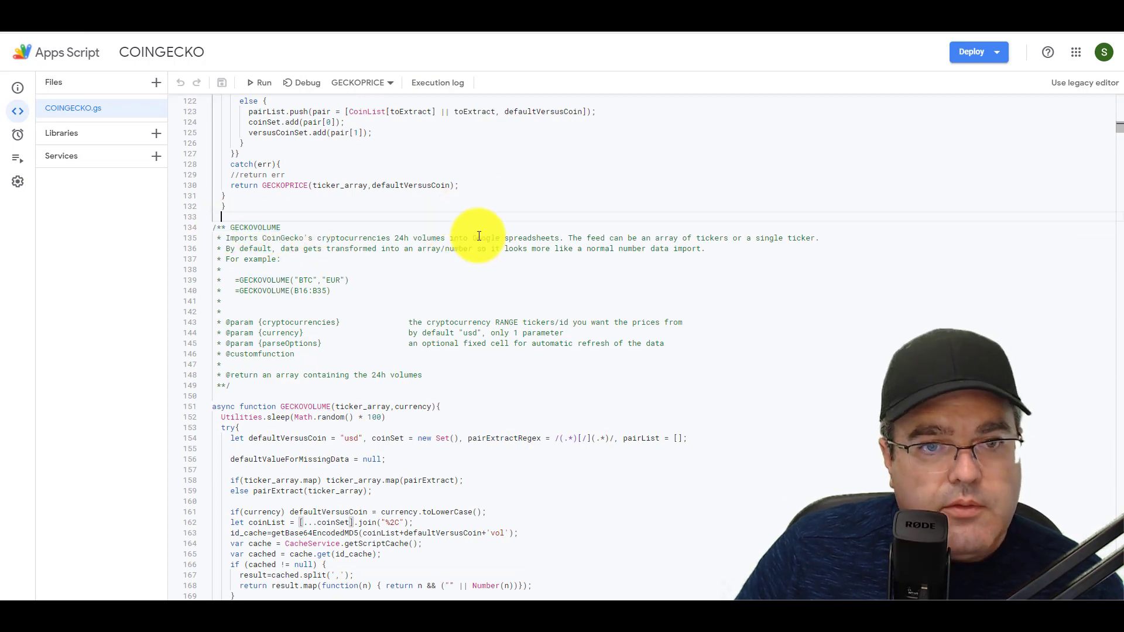
{"action": "scroll", "coordinate": [476, 230], "scroll_direction": "up", "scroll_amount": 7}
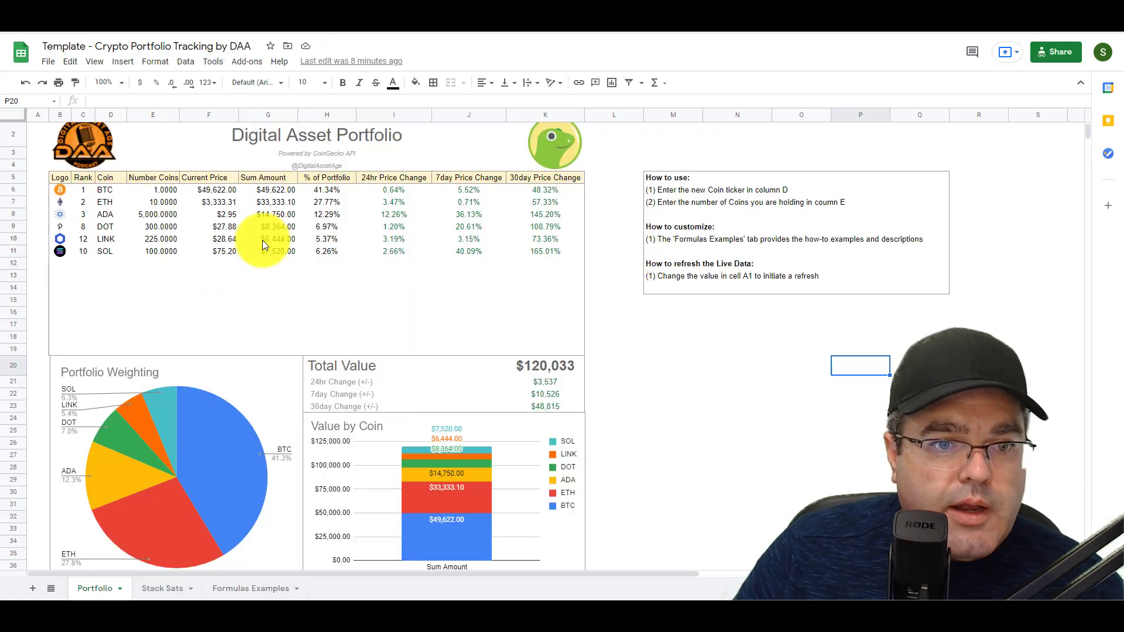
- Start a custom-function formula with "=gec" in empty cell M19 of the Portfolio sheet
{"action": "left_click", "coordinate": [680, 351]}
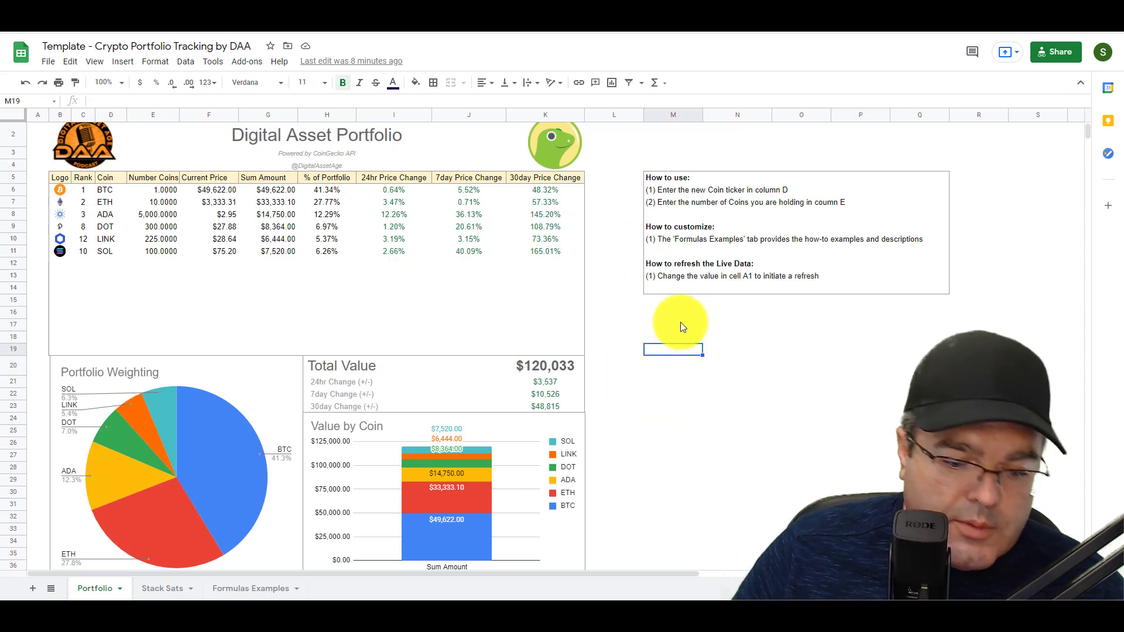
{"action": "type", "text": "=gec"}
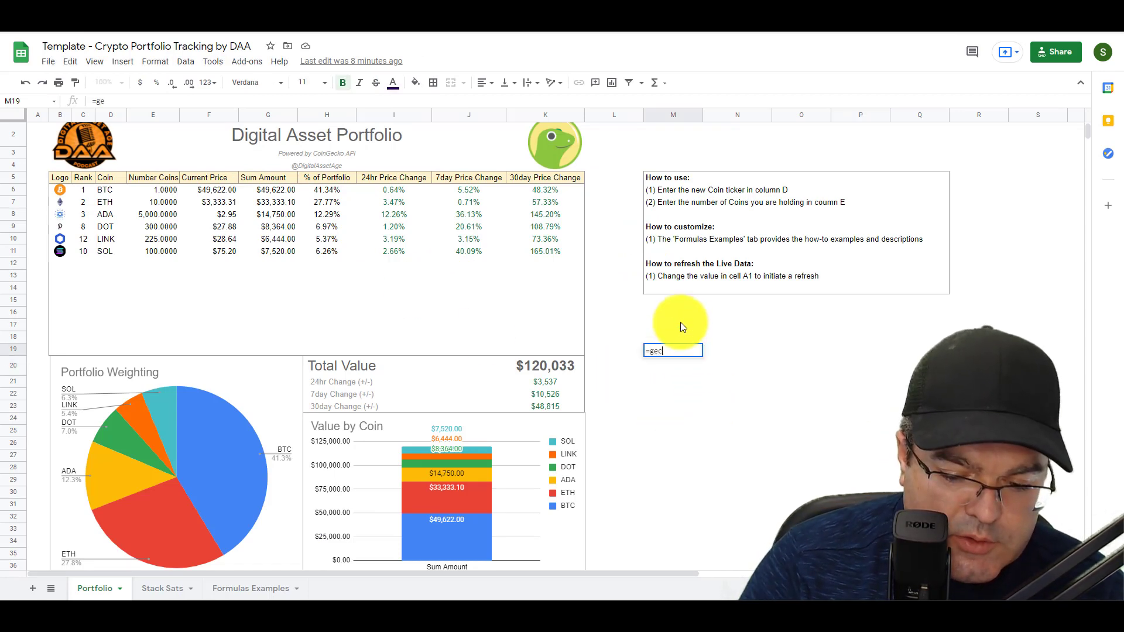